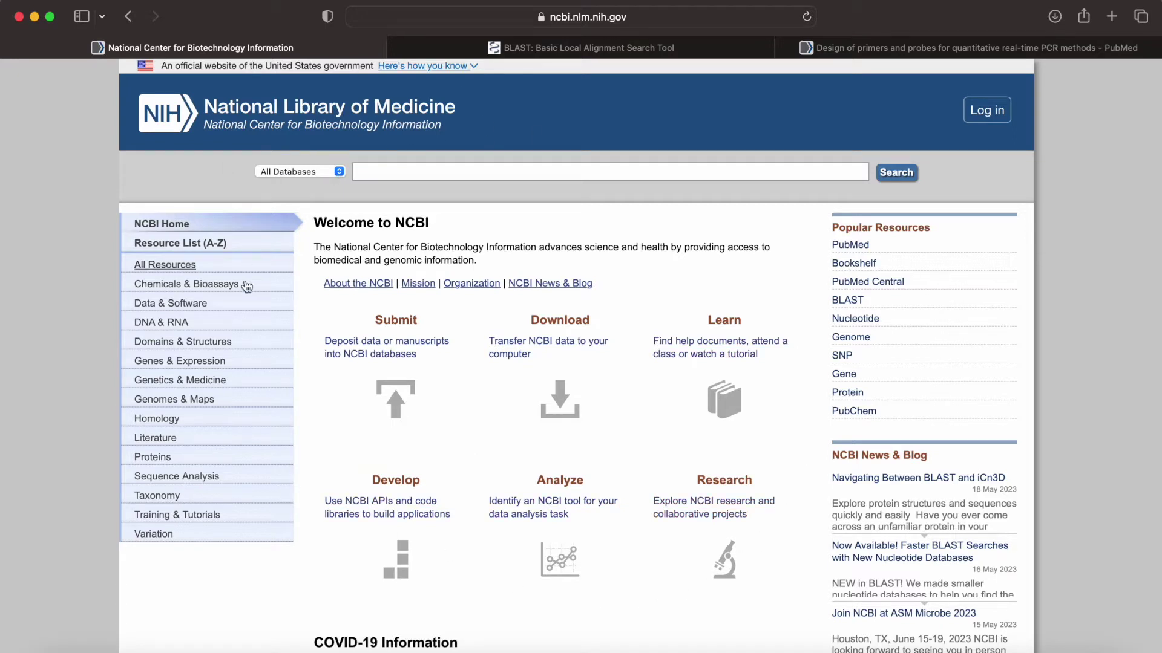
# Step: Search the Gene database for il6
pyautogui.click(339, 172)
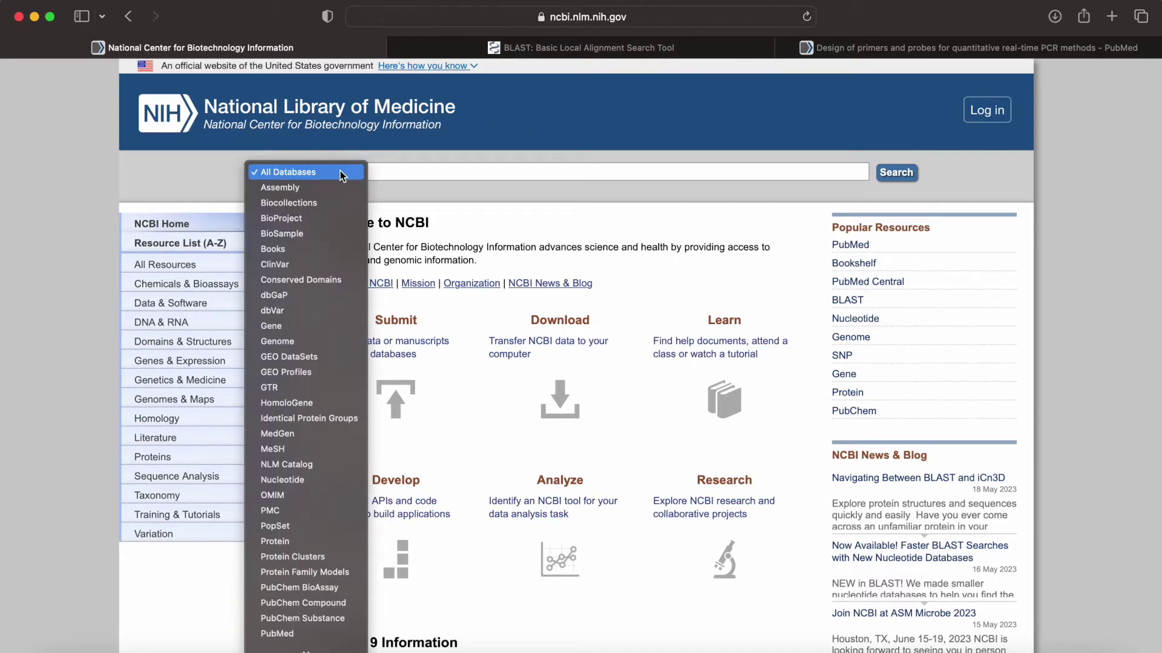
pyautogui.click(290, 324)
pyautogui.click(386, 174)
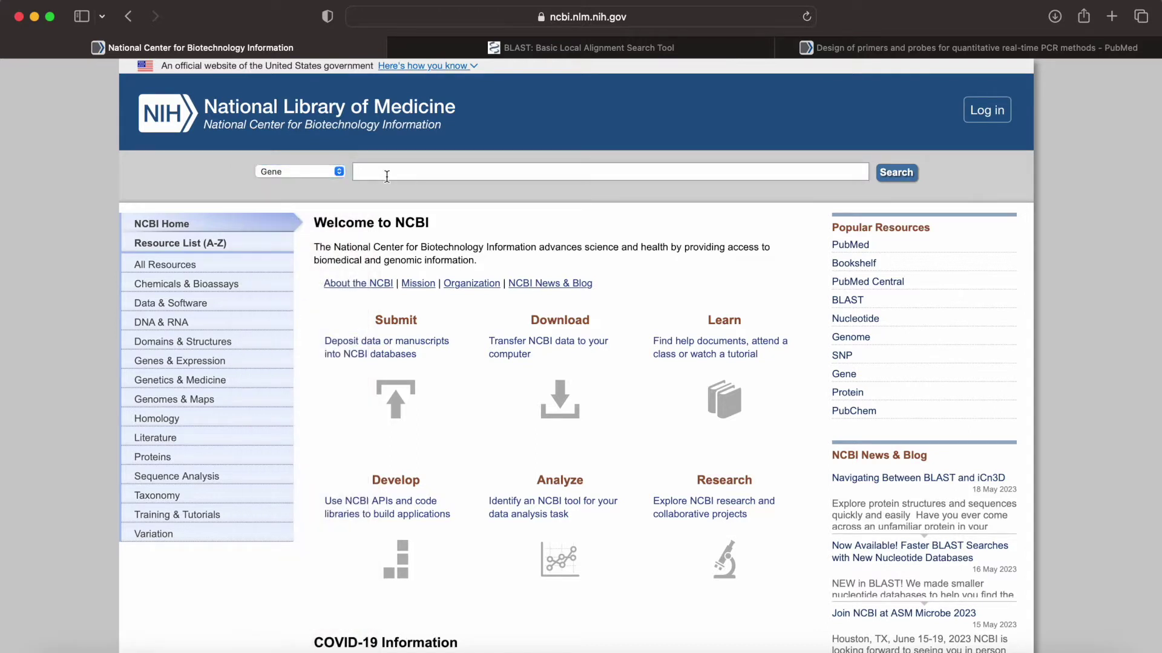
pyautogui.write('il6')
pyautogui.press('Return')
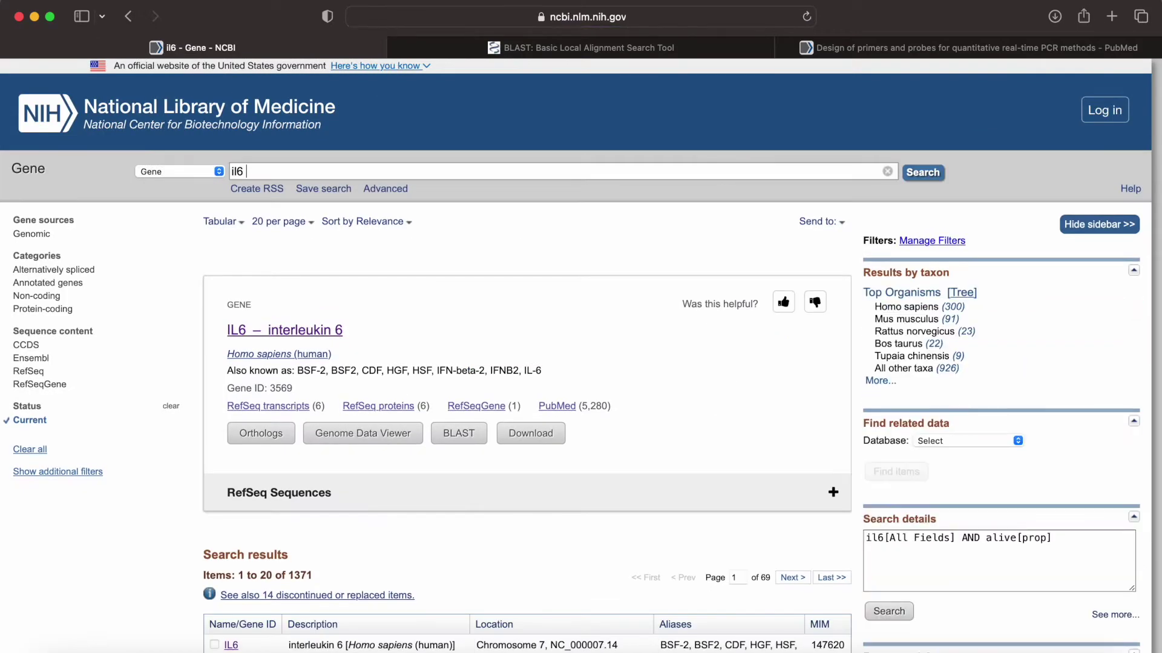
# Step: Look through the il6 gene results across species and expand the full list of top organisms
pyautogui.scroll(-3, 388, 374)
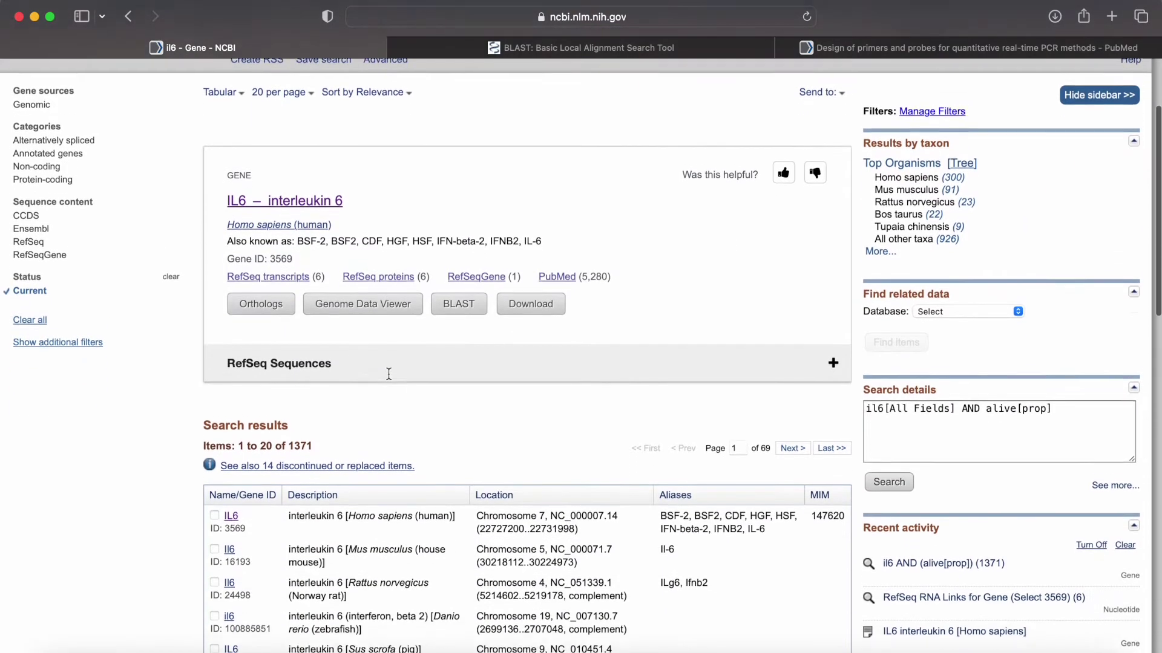
pyautogui.scroll(-1, 388, 378)
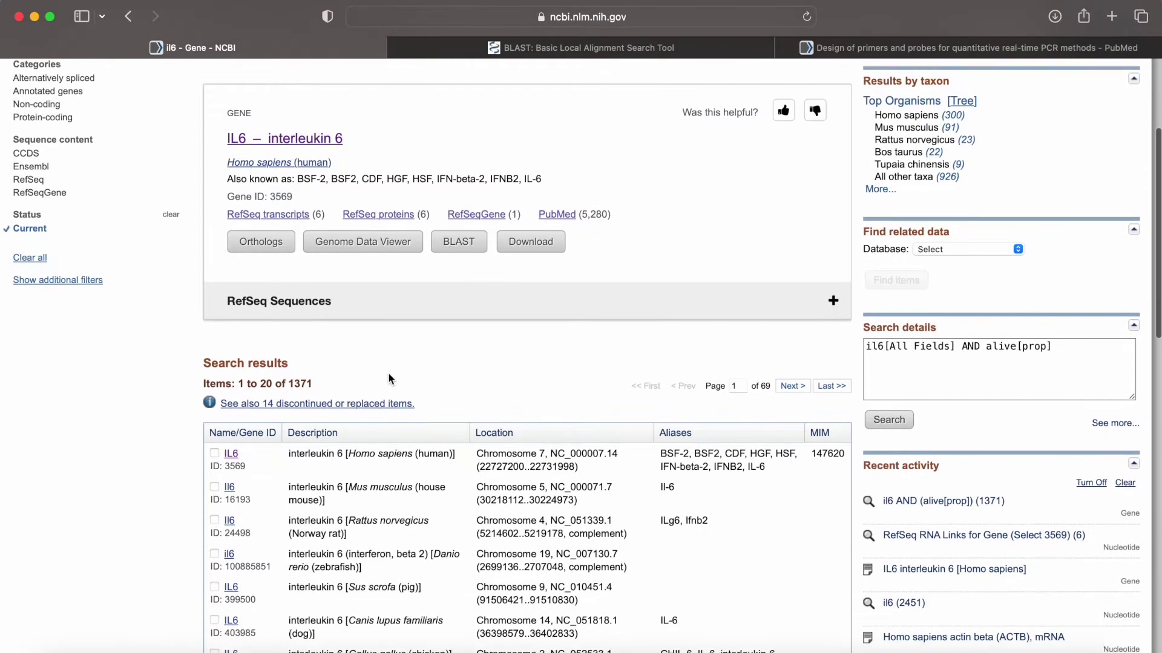
pyautogui.scroll(2, 391, 379)
pyautogui.scroll(-4, 390, 379)
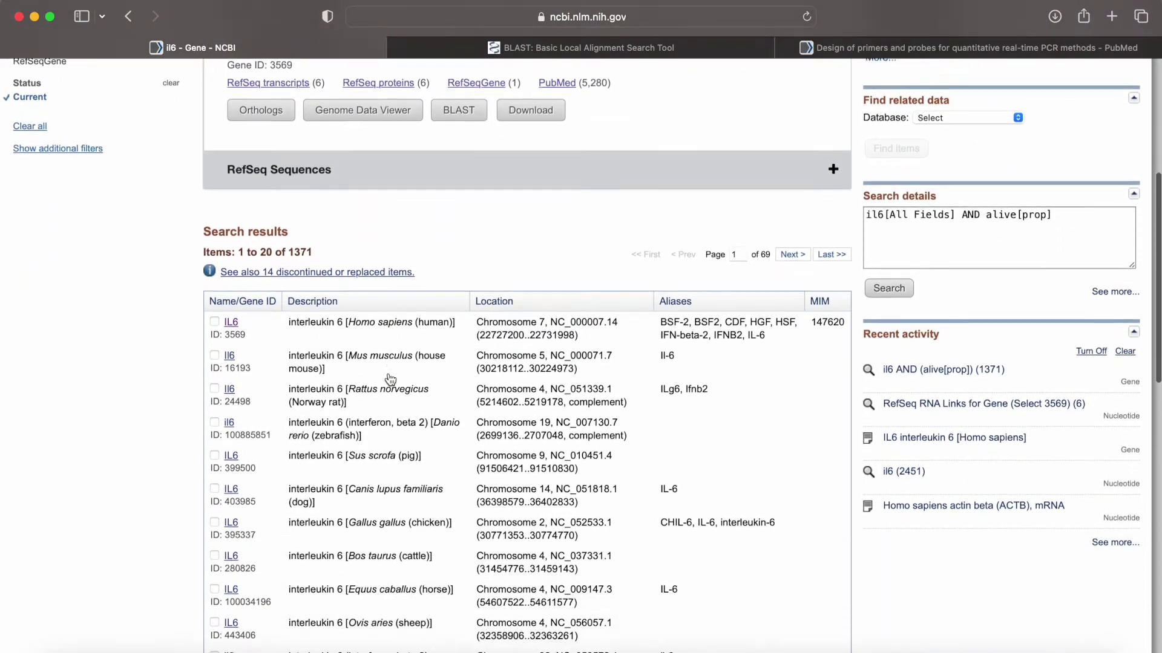
pyautogui.scroll(2, 389, 373)
pyautogui.scroll(3, 389, 373)
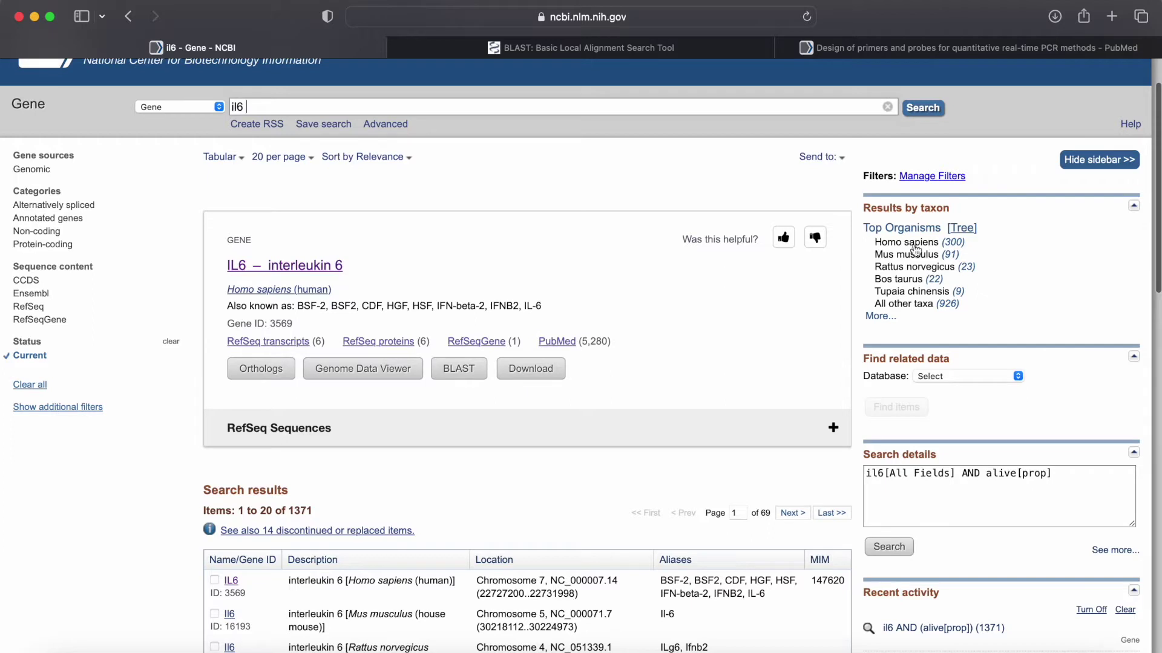
pyautogui.click(885, 318)
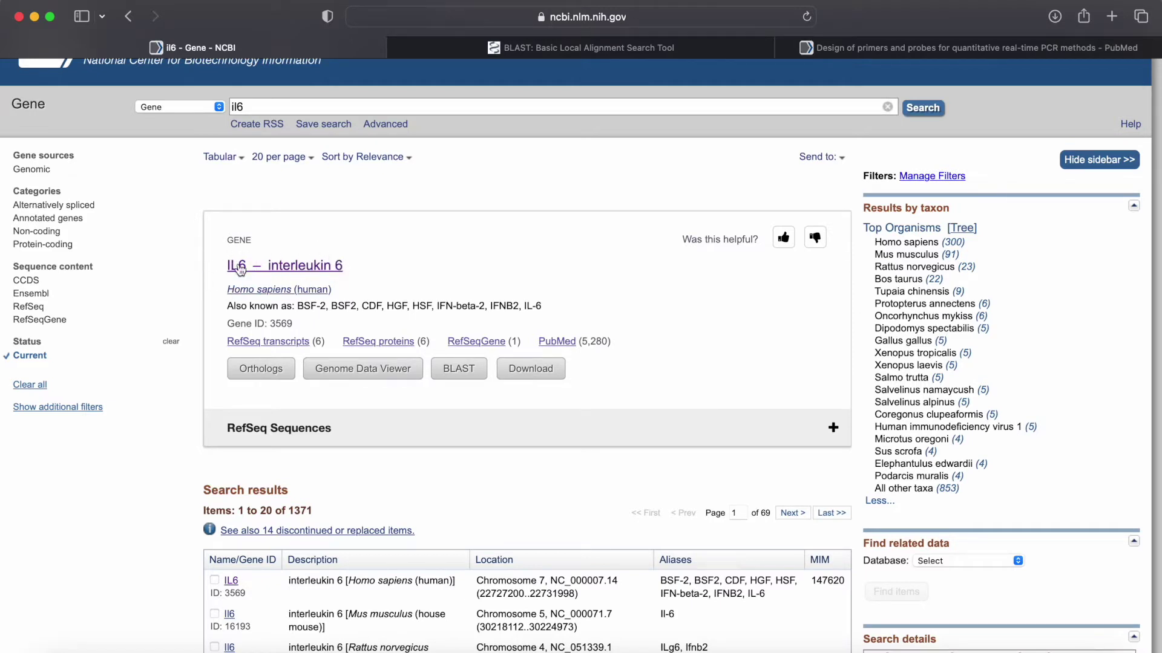
# Step: Open the human IL6 interleukin 6 gene record and review its summary and genomic context
pyautogui.click(277, 270)
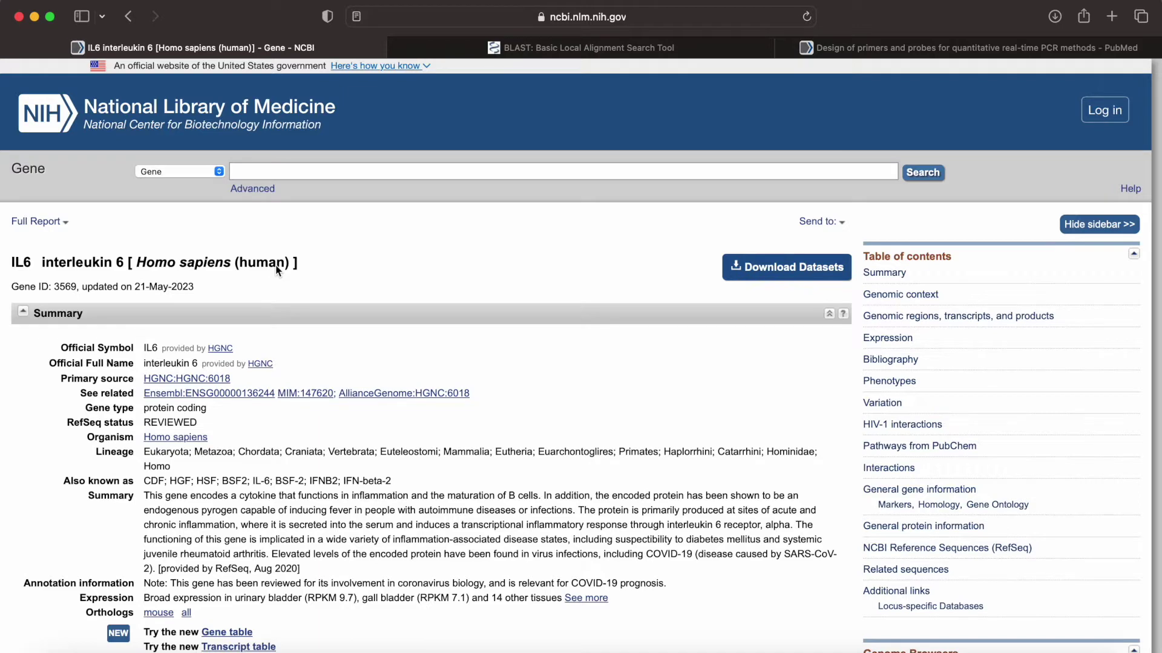
pyautogui.scroll(-5, 275, 270)
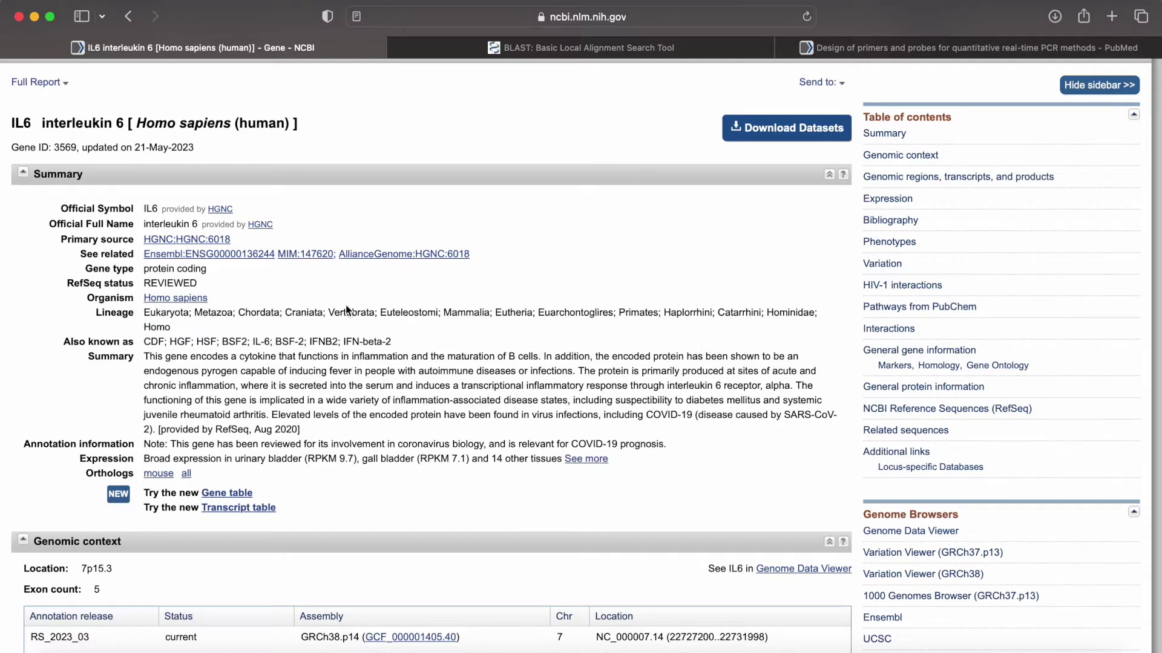
pyautogui.scroll(-2, 360, 327)
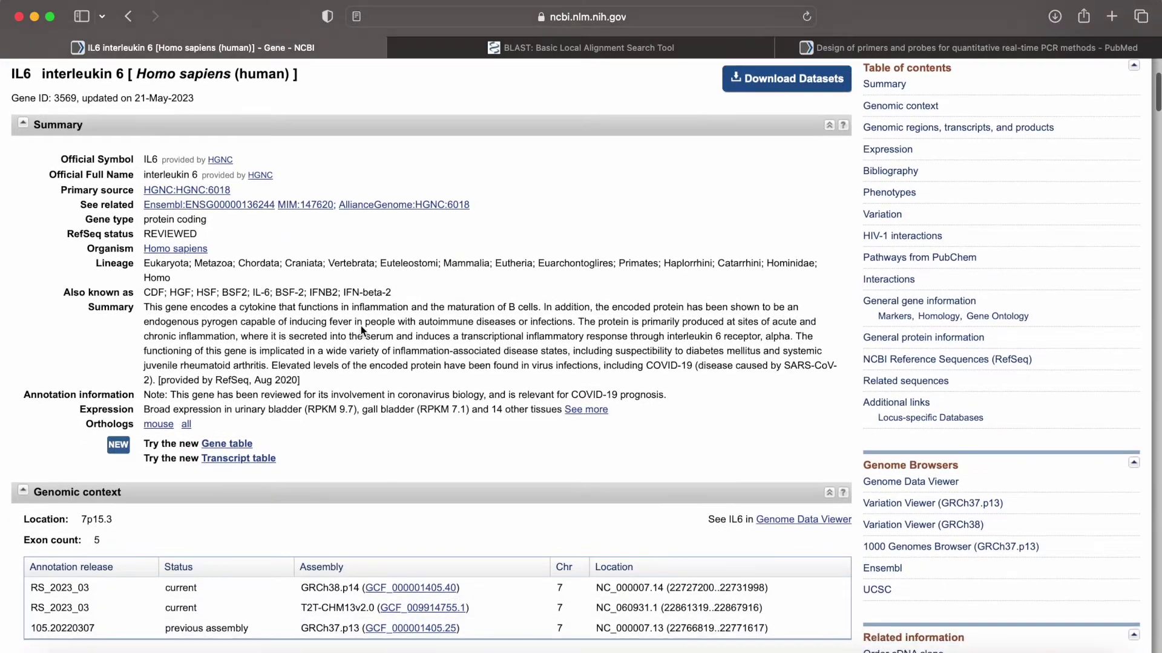
pyautogui.scroll(-5, 373, 345)
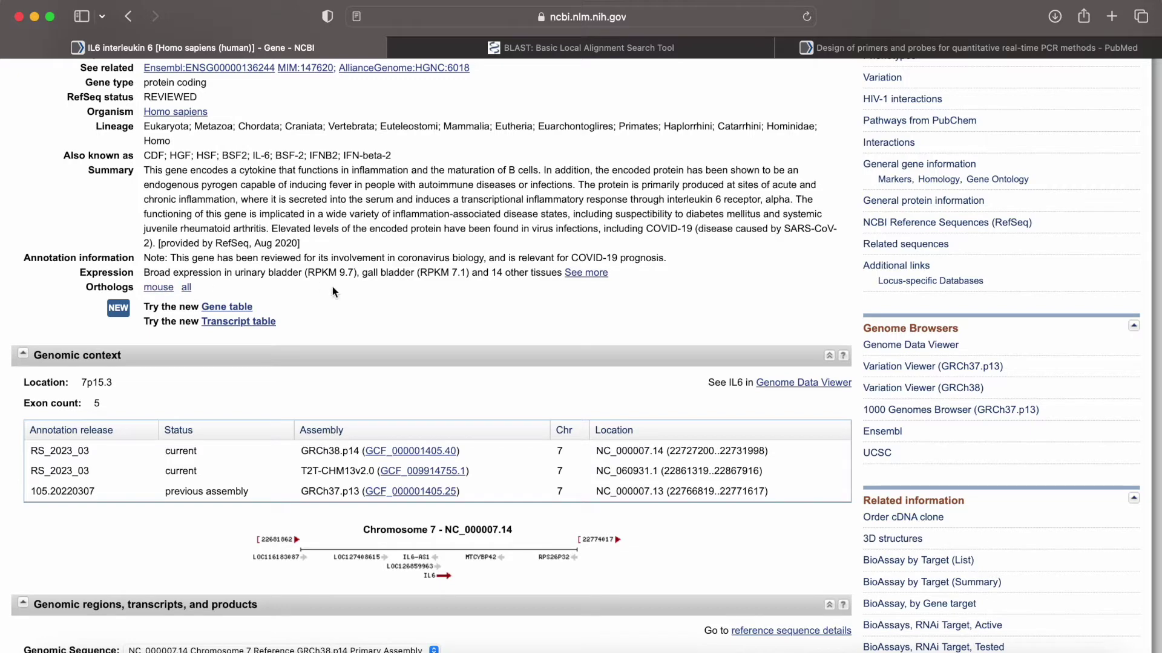
pyautogui.scroll(-5, 332, 292)
pyautogui.scroll(-3, 332, 294)
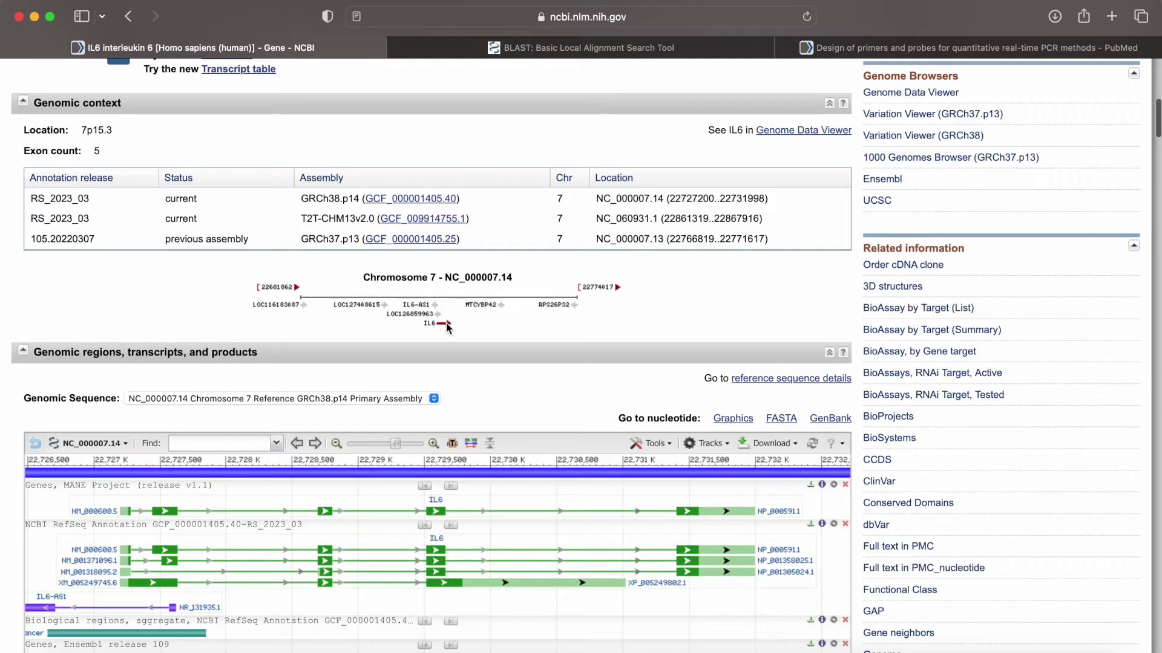
# Step: Inspect the IL6 transcript tracks in the genomic regions viewer and the details of the MANE transcript NM_000600.5
pyautogui.scroll(-3, 448, 325)
pyautogui.scroll(-5, 448, 327)
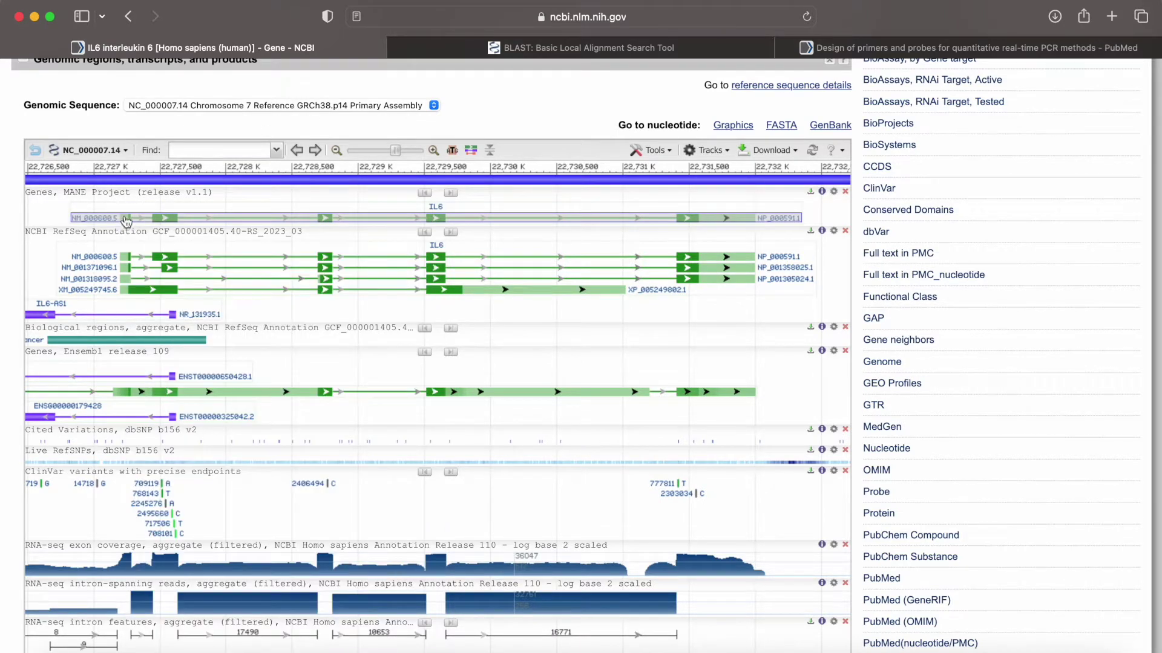
pyautogui.moveTo(125, 225)
pyautogui.moveTo(236, 223)
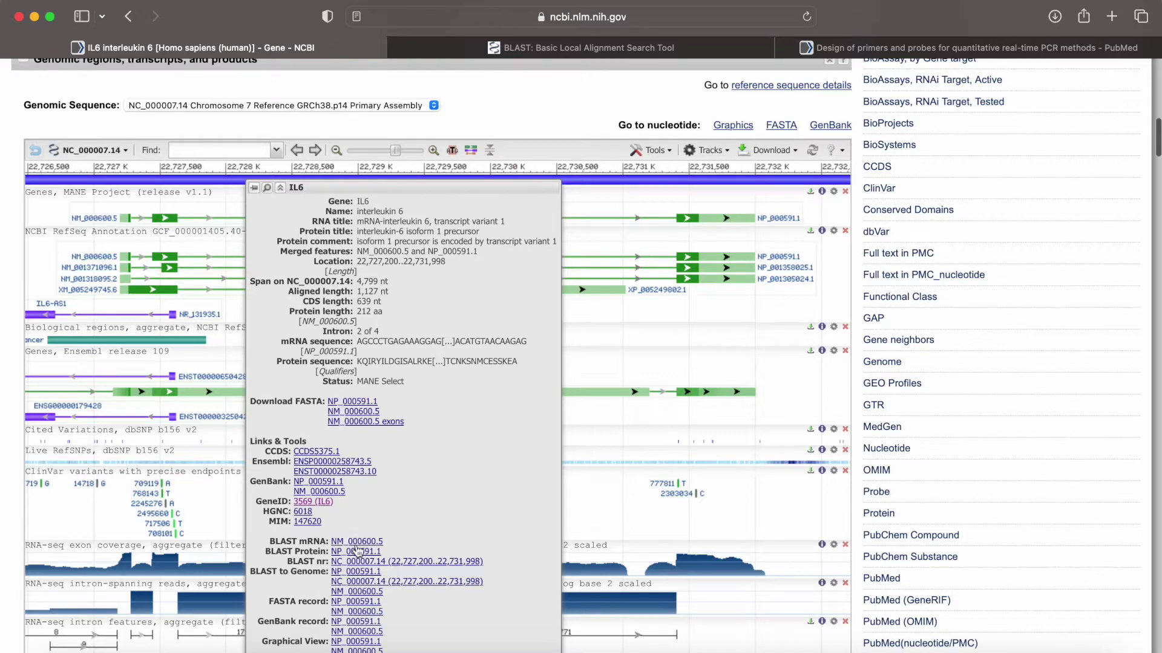
pyautogui.scroll(-3, 359, 551)
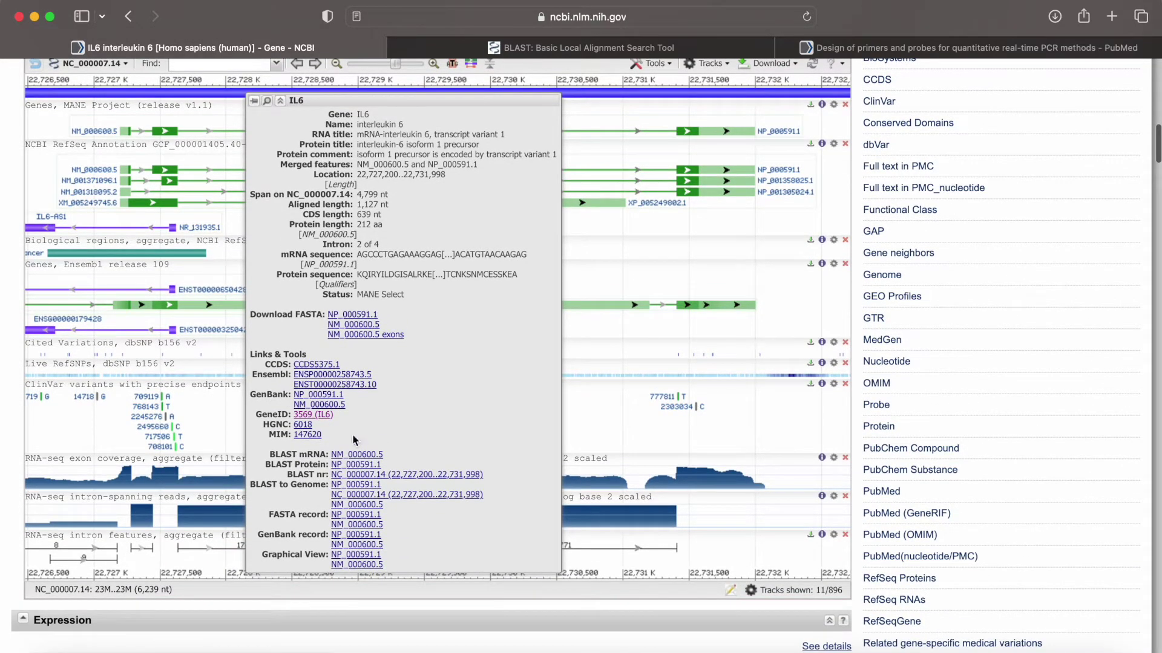
pyautogui.scroll(4, 296, 295)
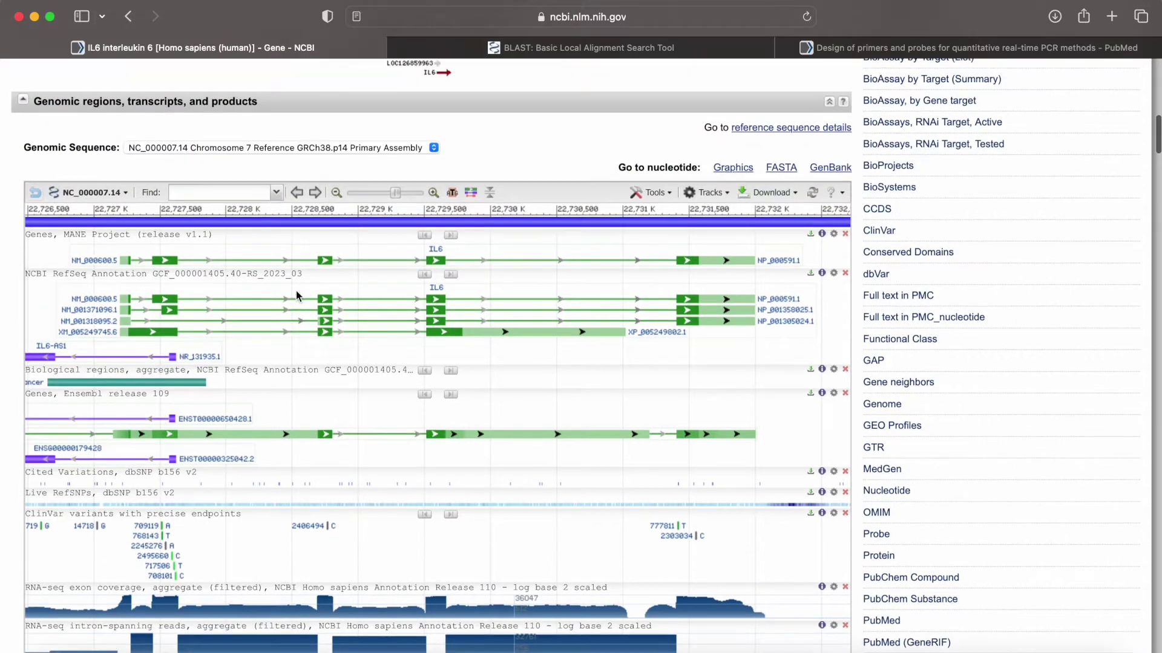
# Step: Examine the IL6 sequence at nucleotide level in the genomic viewer and zoom back out to the exon view
pyautogui.moveTo(394, 189); pyautogui.dragTo(415, 196)
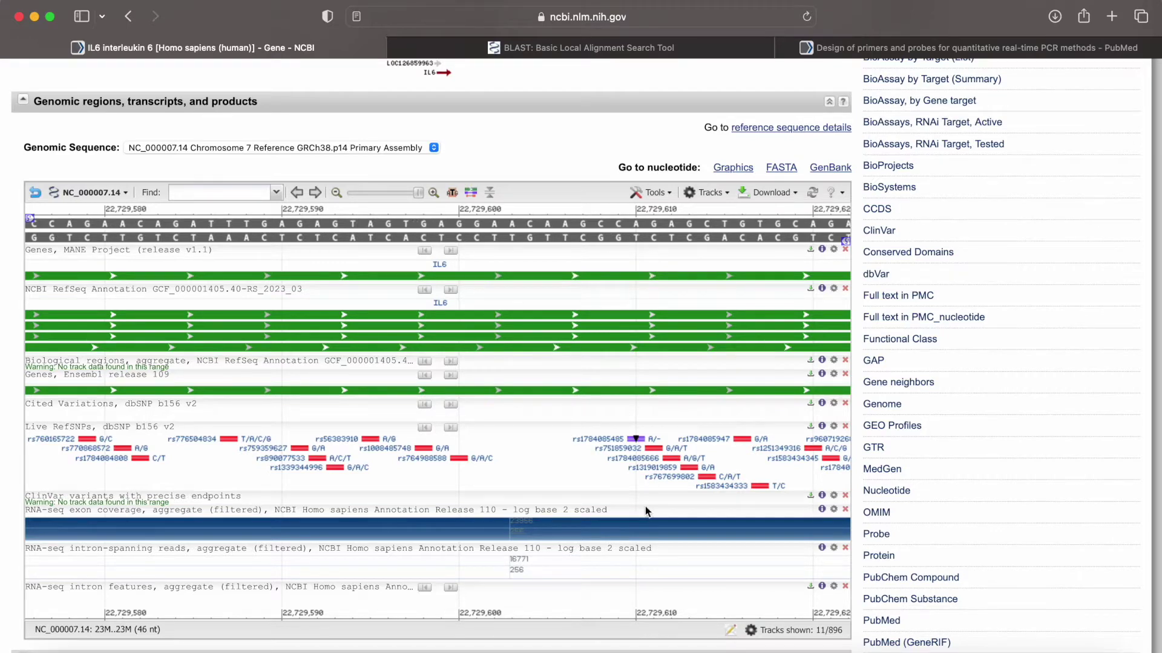
pyautogui.moveTo(594, 397); pyautogui.dragTo(418, 401)
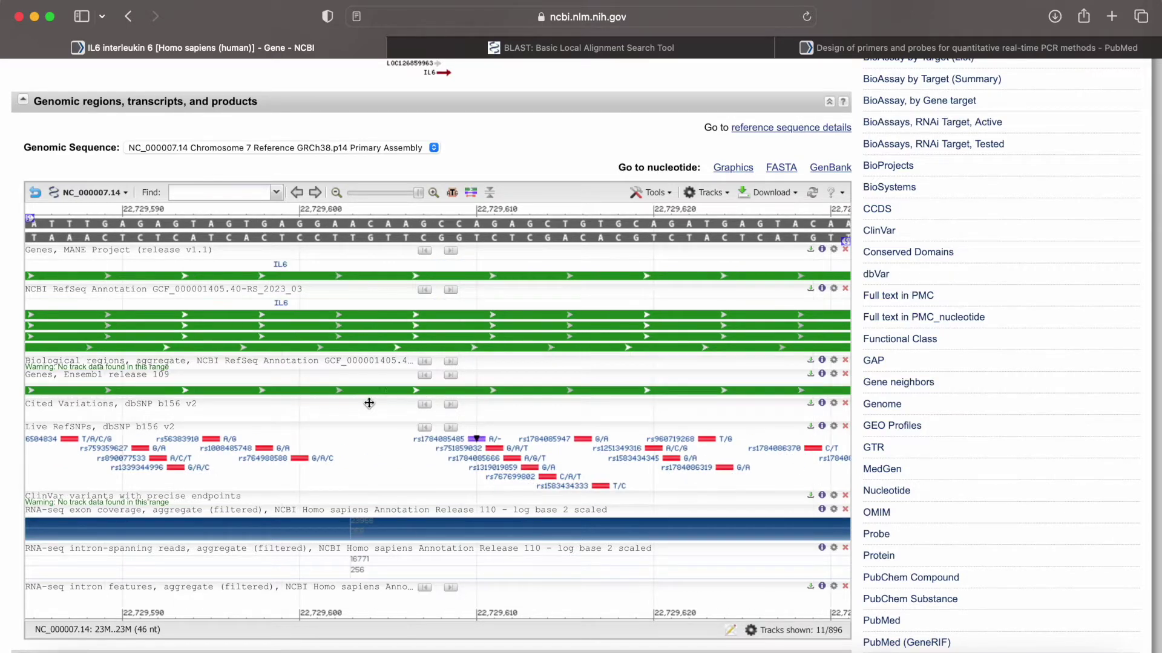
pyautogui.click(578, 394)
pyautogui.moveTo(564, 396)
pyautogui.moveTo(404, 192); pyautogui.dragTo(398, 192)
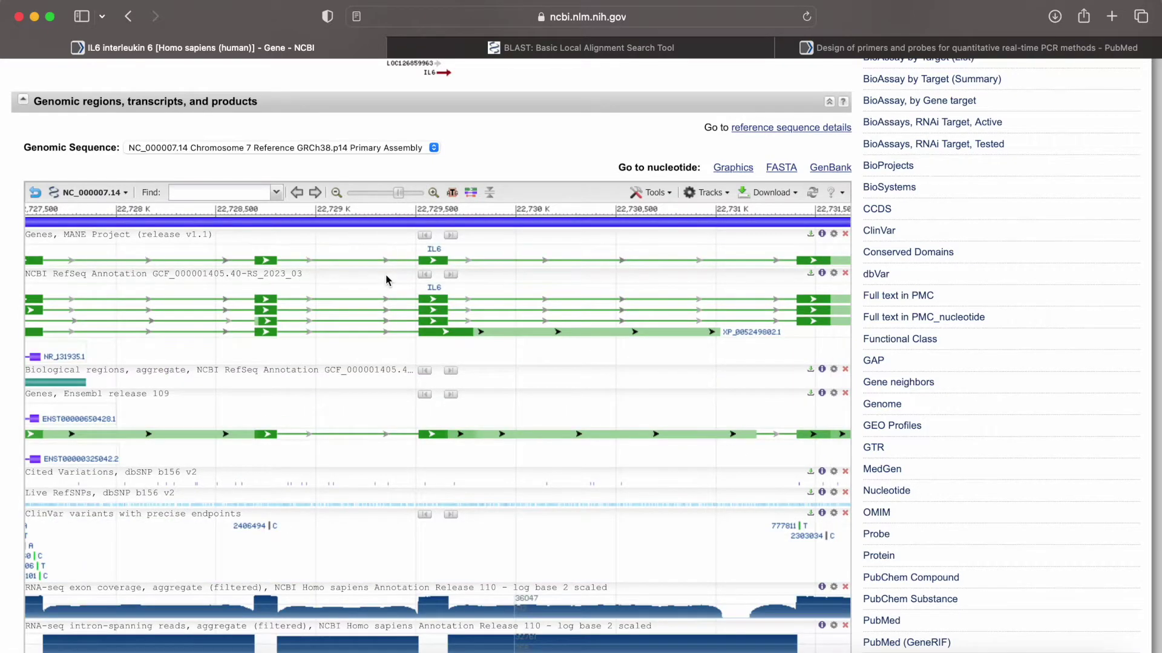
# Step: Review the IL6 record from its summary and transcripts through the tissue expression chart and the bibliography
pyautogui.scroll(-3, 386, 279)
pyautogui.scroll(-10, 386, 275)
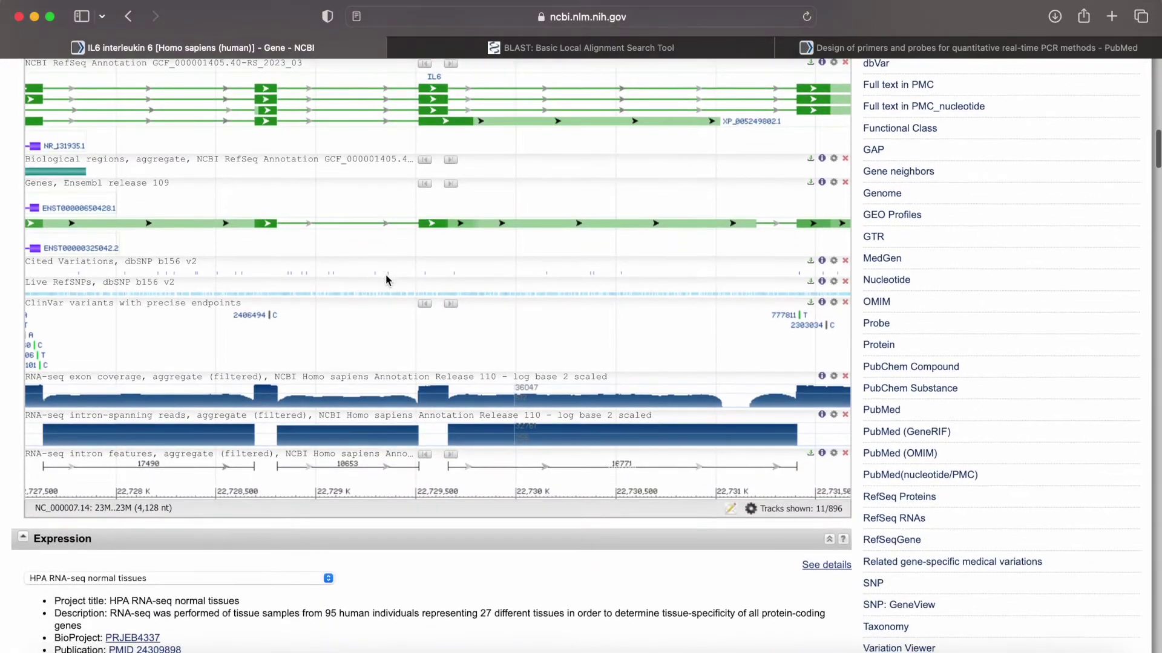
pyautogui.scroll(-8, 386, 275)
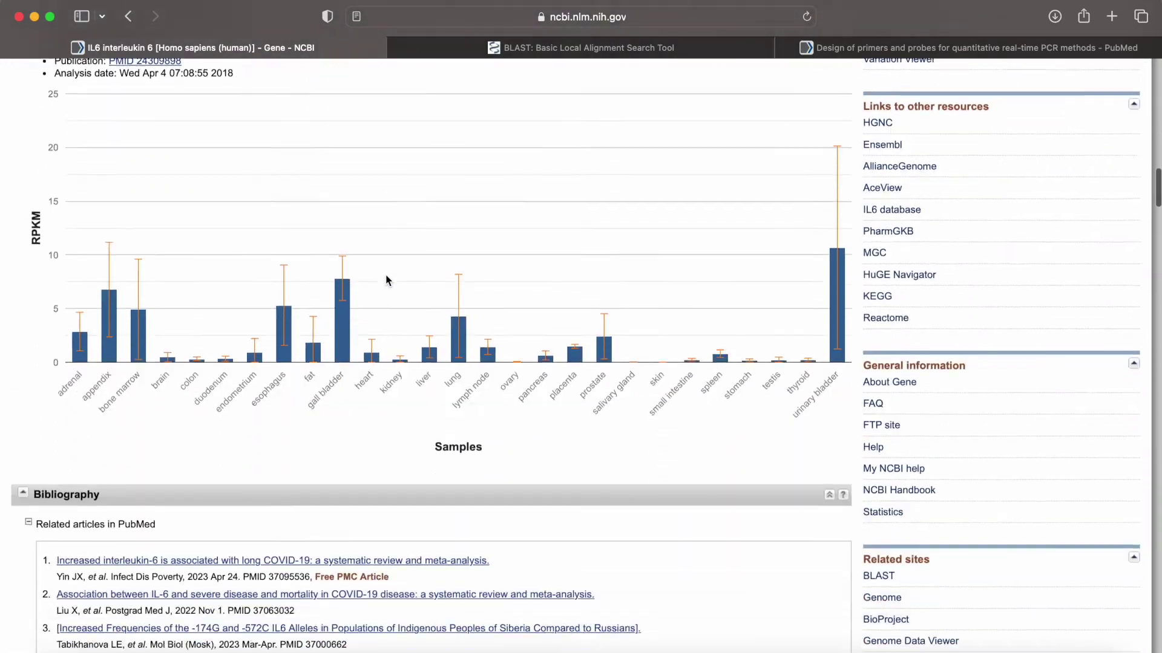
pyautogui.scroll(20, 386, 275)
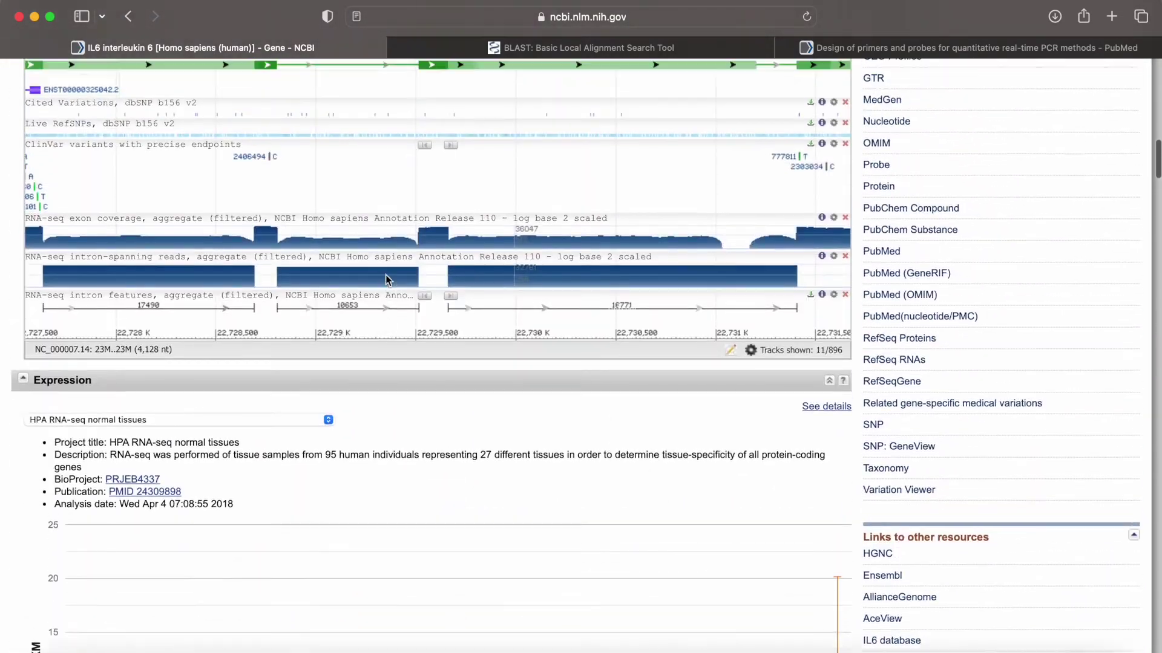
pyautogui.scroll(3, 386, 275)
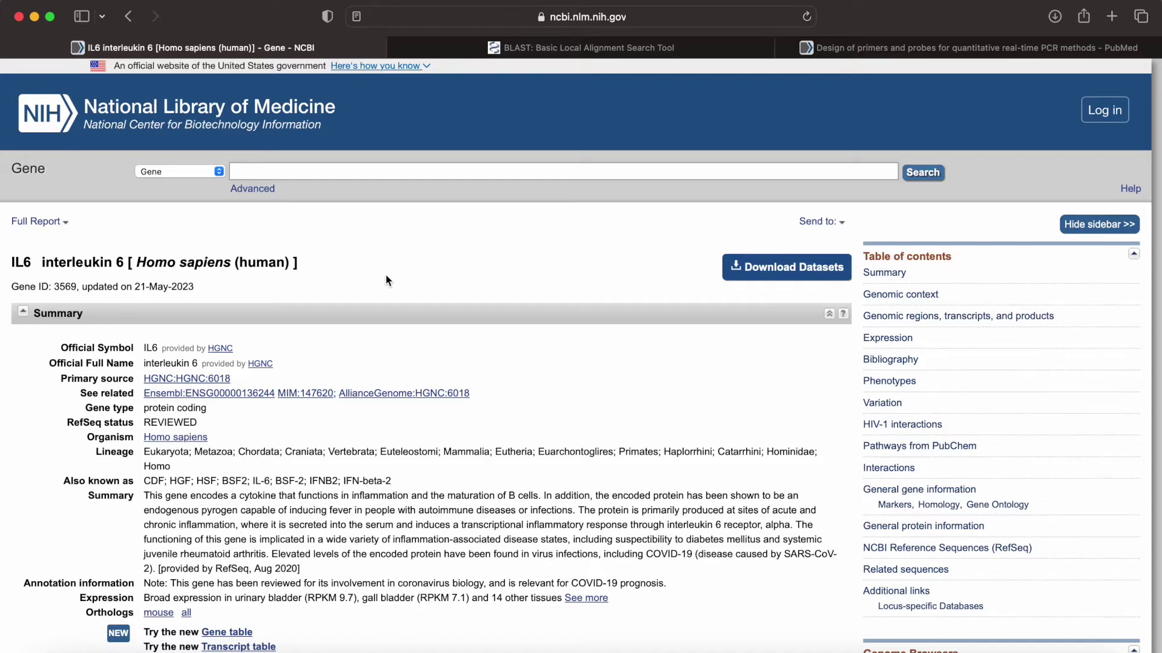
pyautogui.scroll(-4, 386, 274)
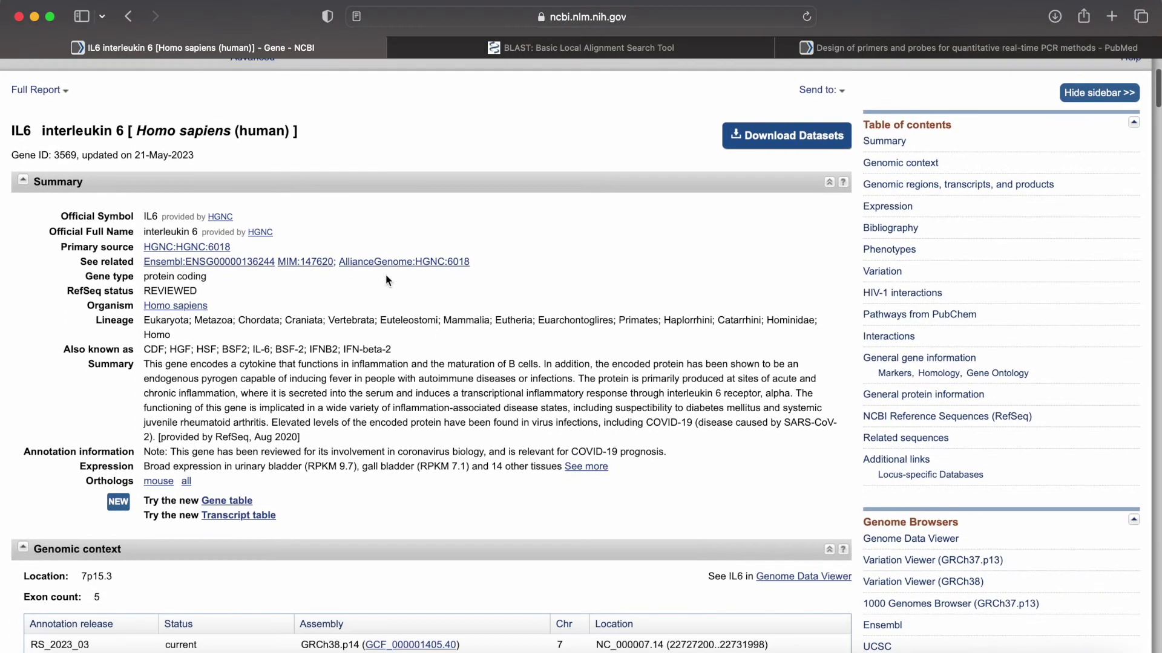
pyautogui.scroll(-8, 386, 274)
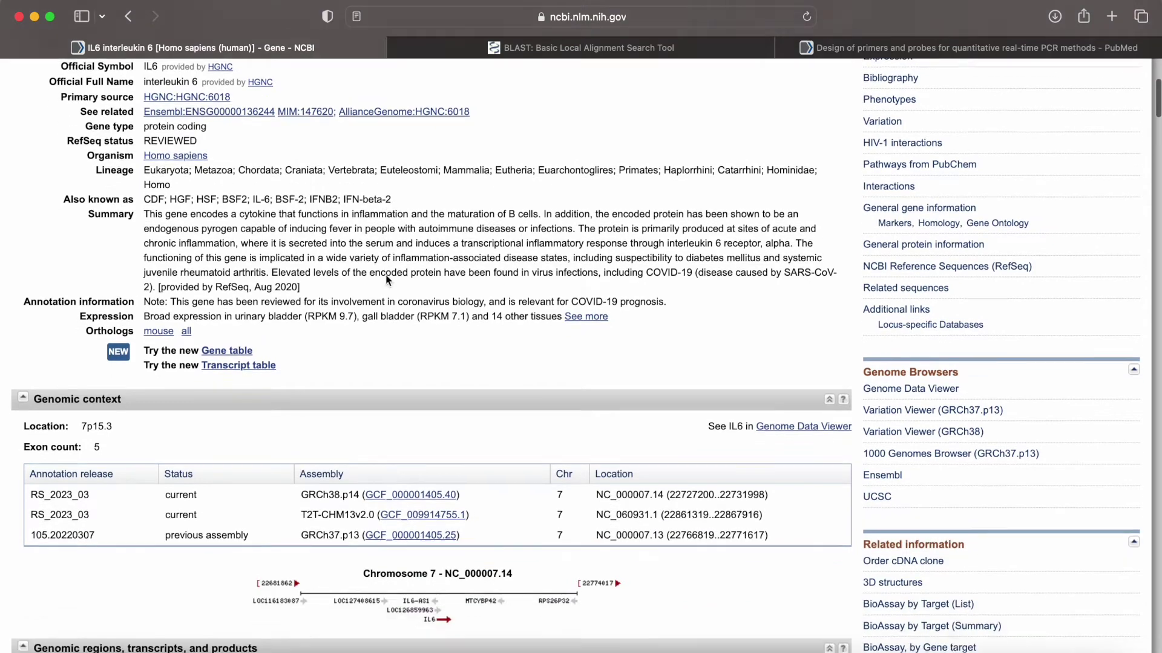
pyautogui.scroll(-8, 386, 275)
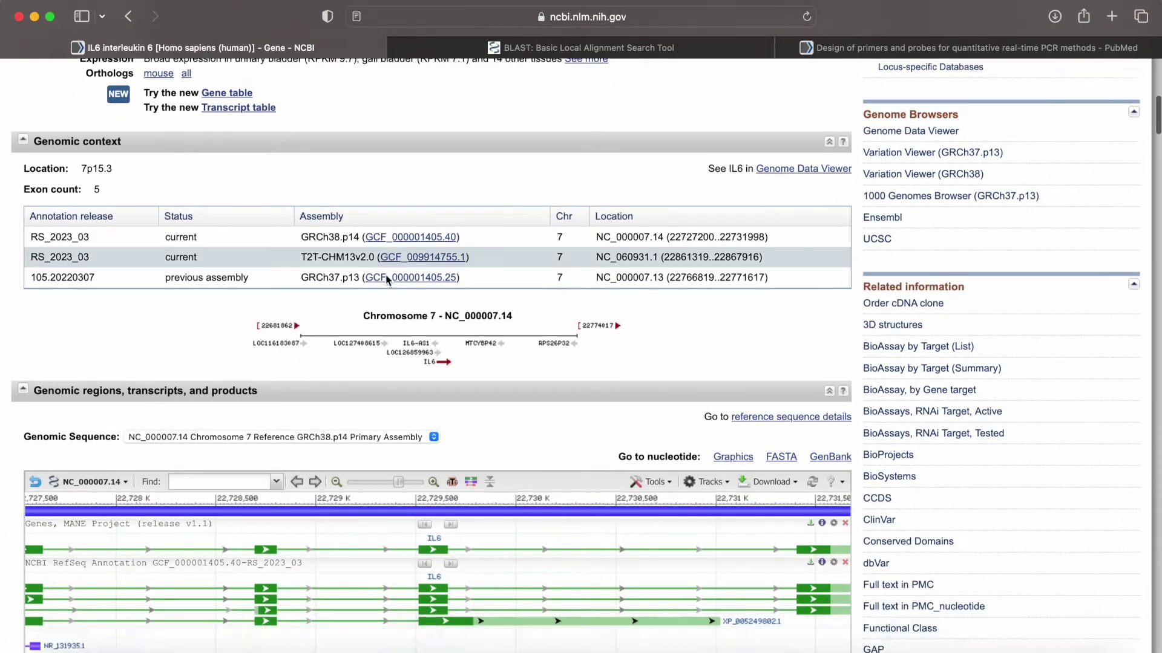
pyautogui.scroll(-5, 386, 274)
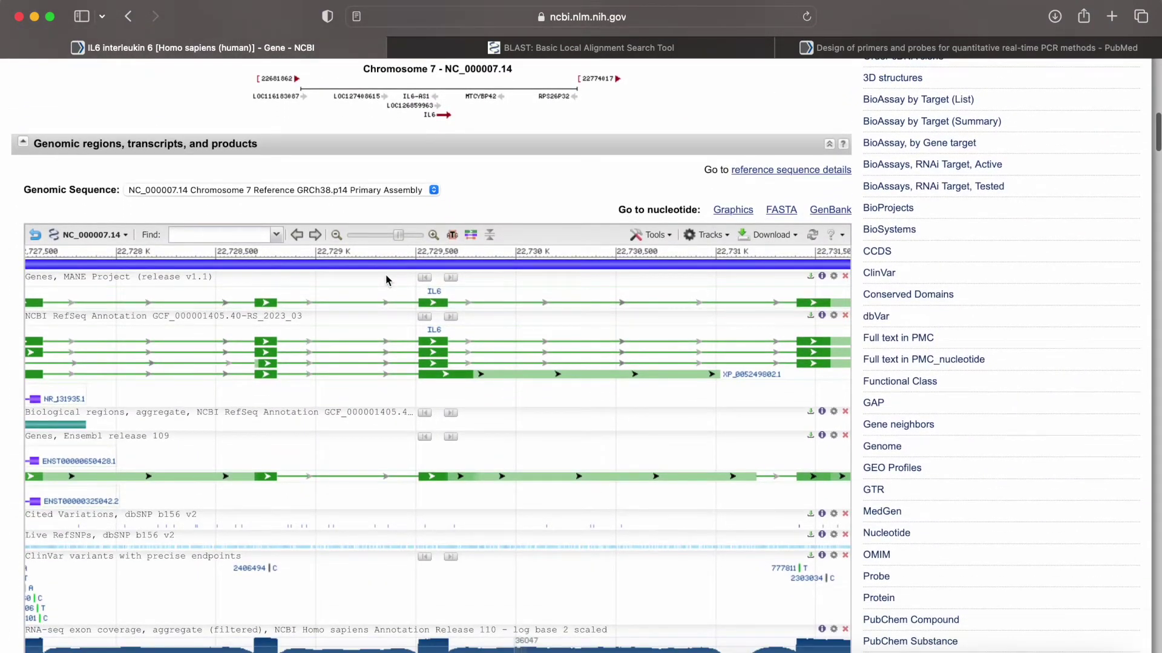
pyautogui.scroll(-3, 386, 274)
pyautogui.scroll(20, 386, 274)
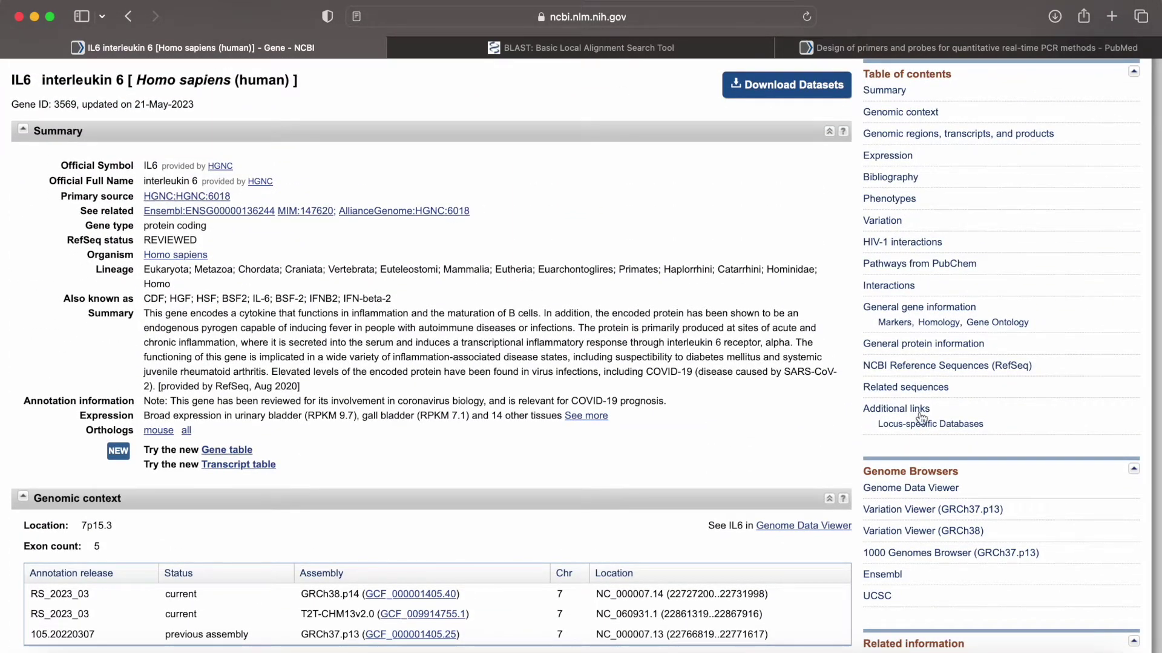
# Step: Look through the IL6 gene record's related information and open its linked RefSeq RNAs
pyautogui.scroll(-2, 929, 451)
pyautogui.scroll(-5, 929, 451)
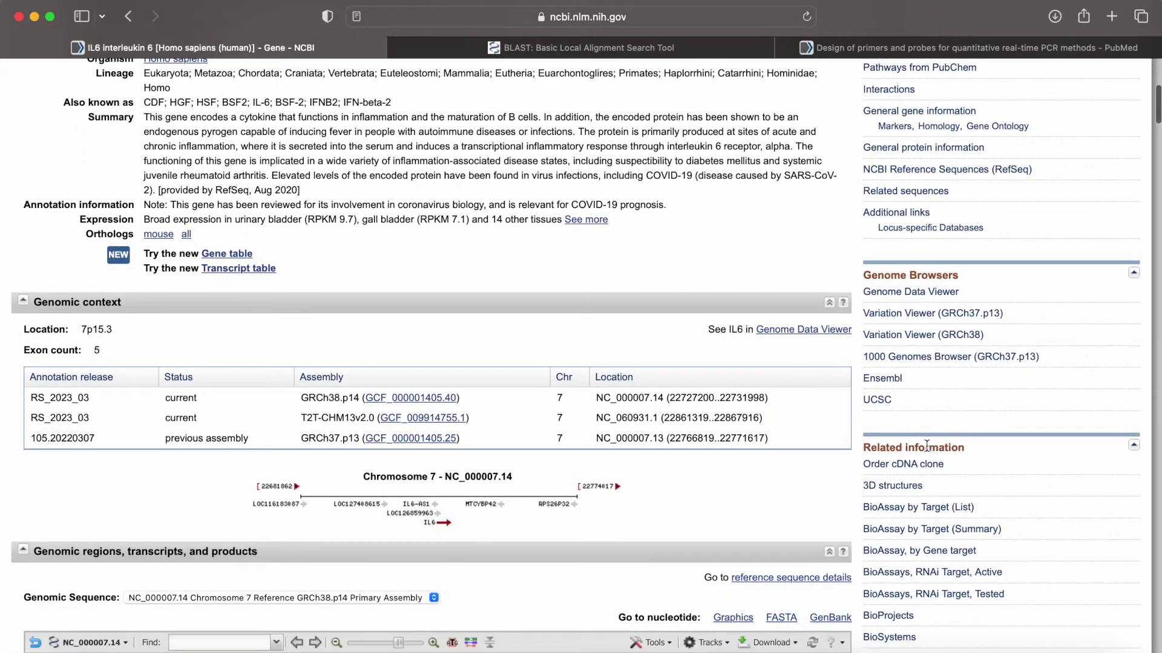
pyautogui.scroll(-4, 926, 446)
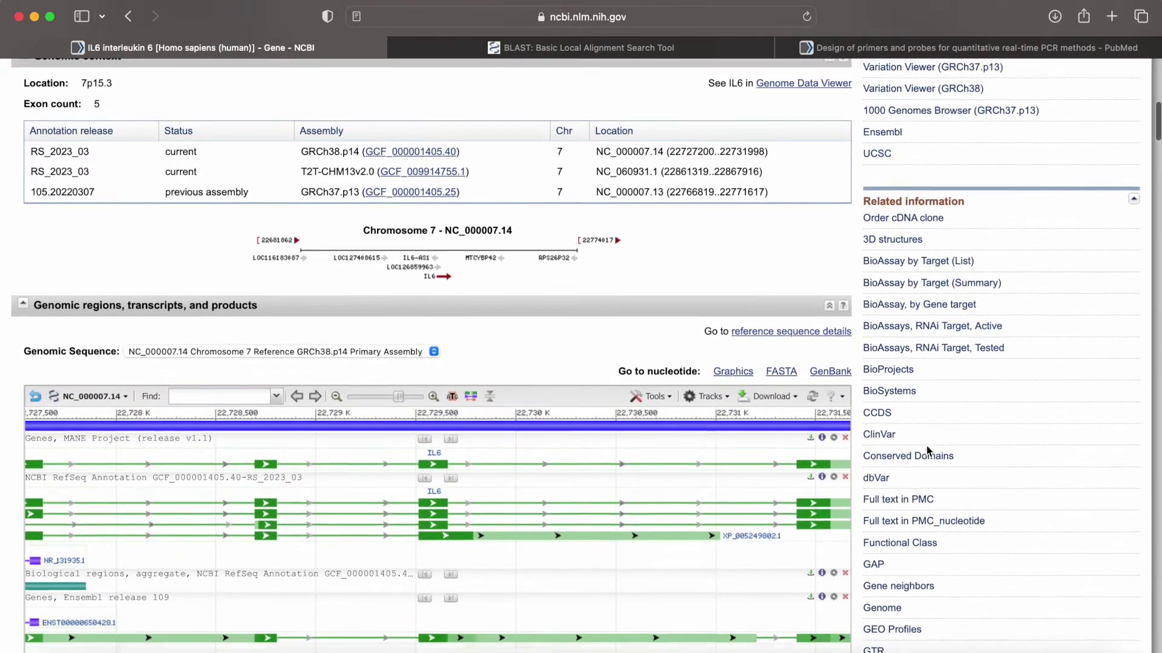
pyautogui.scroll(-1, 927, 451)
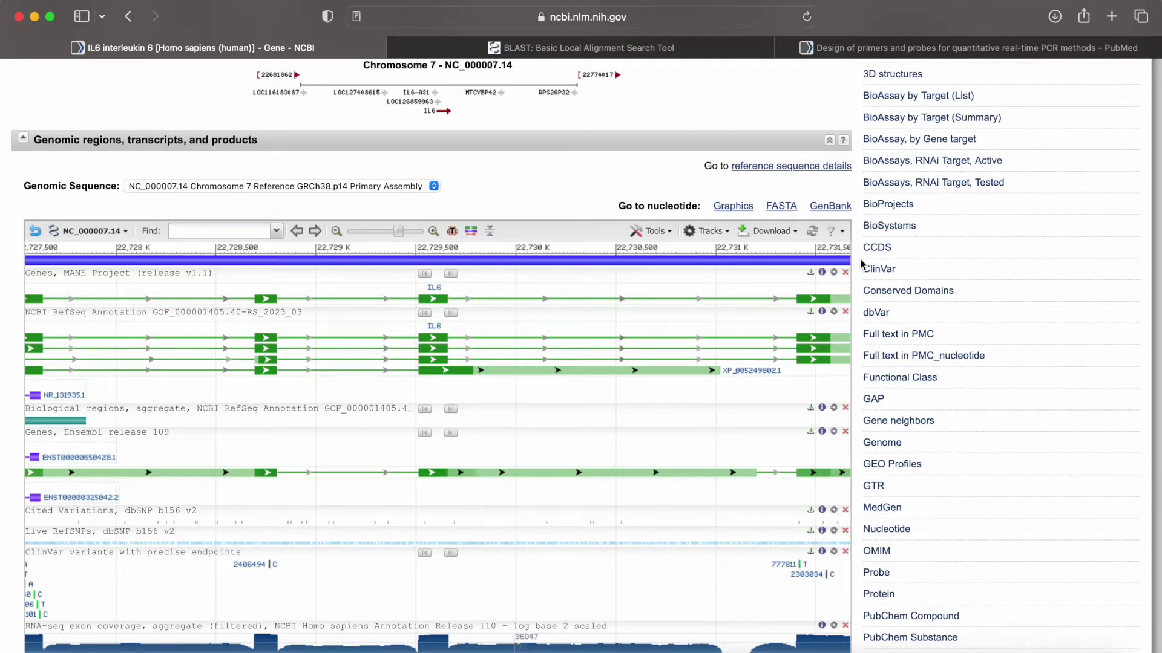
pyautogui.scroll(-2, 910, 276)
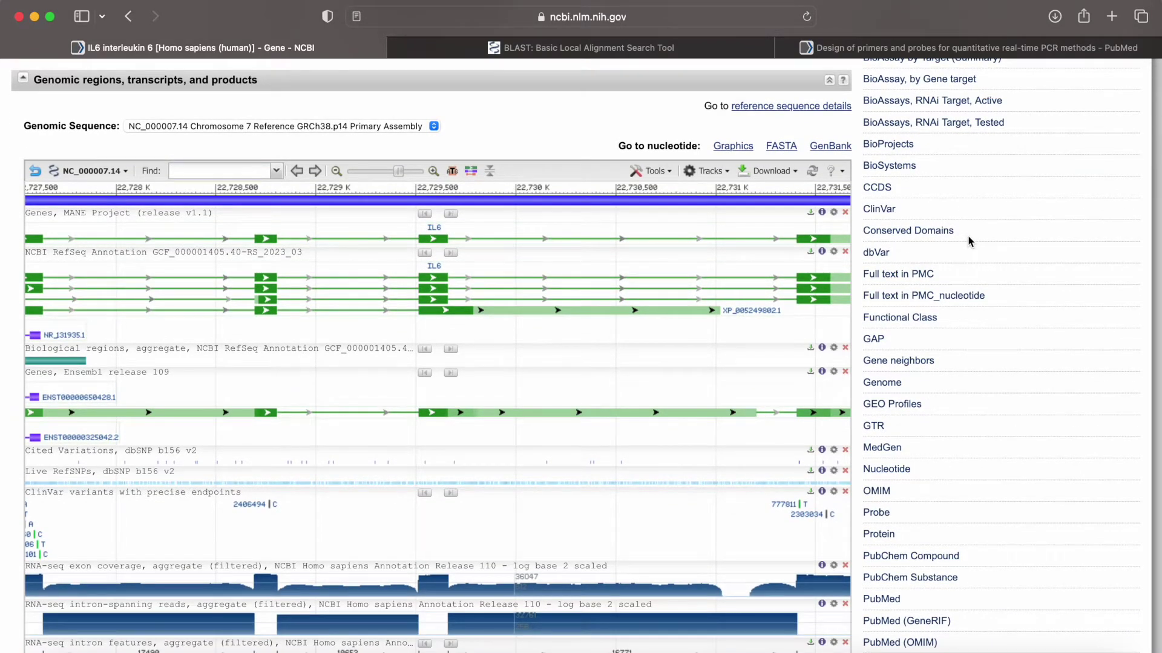
pyautogui.scroll(-5, 968, 240)
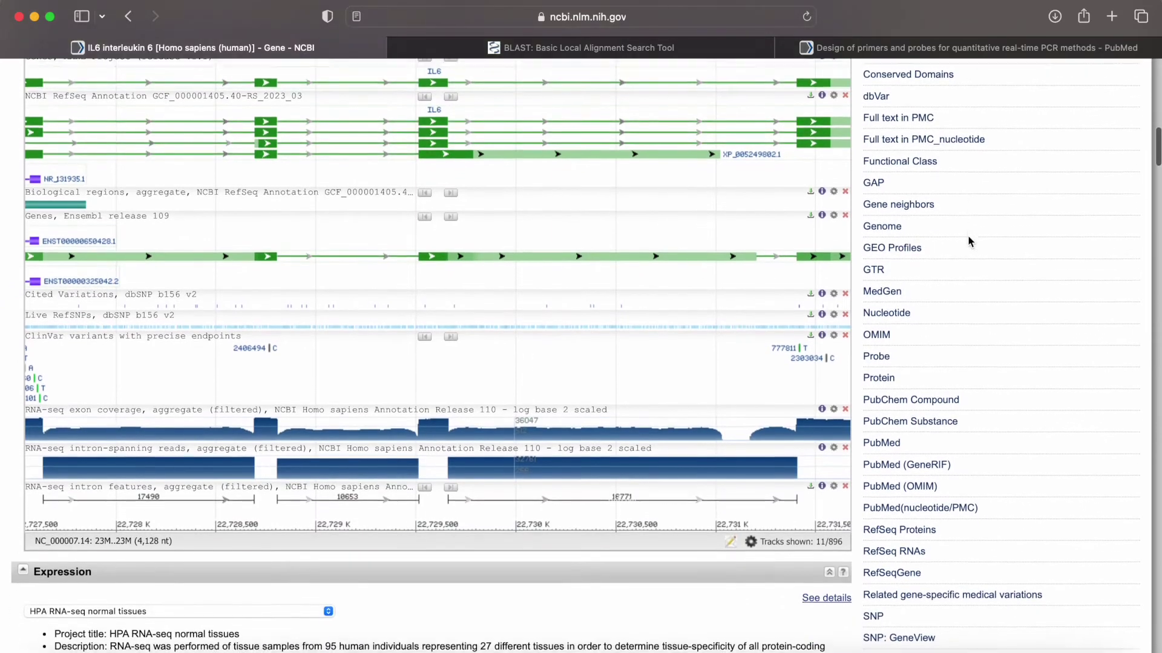
pyautogui.scroll(-1, 970, 241)
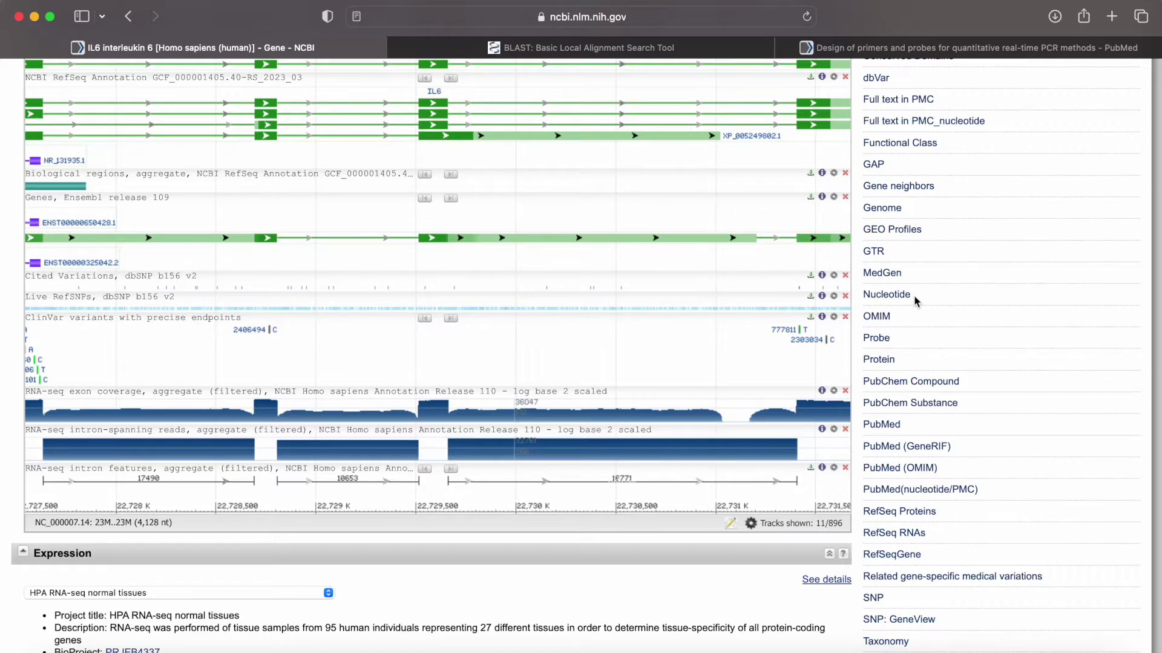
pyautogui.scroll(-3, 914, 295)
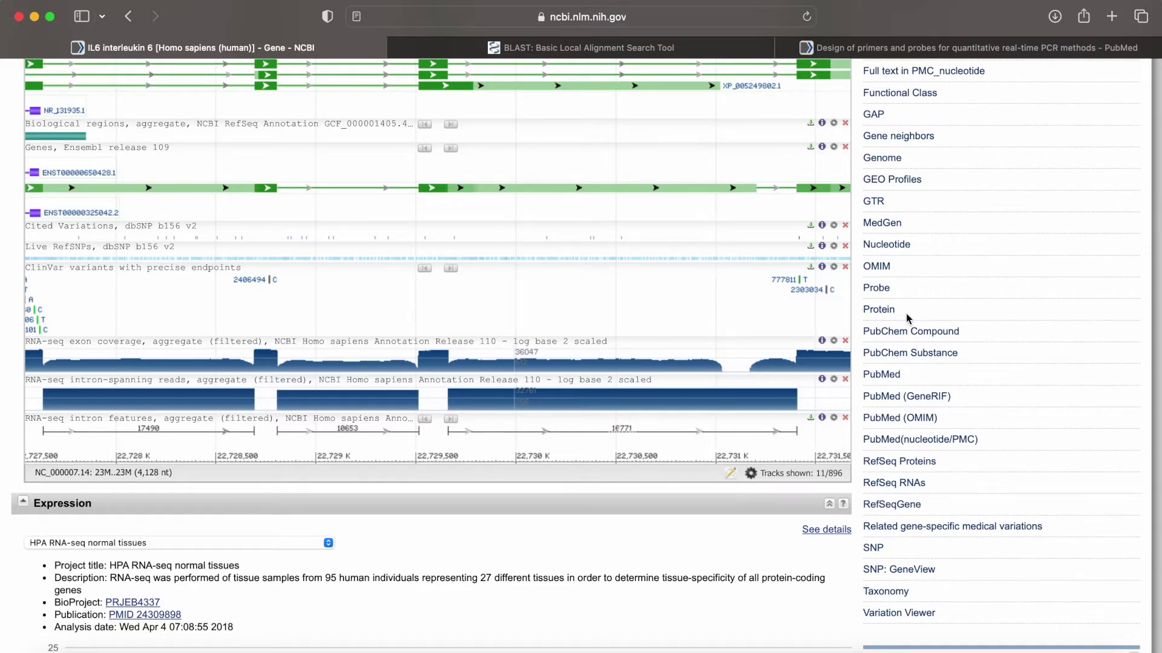
pyautogui.scroll(-4, 906, 313)
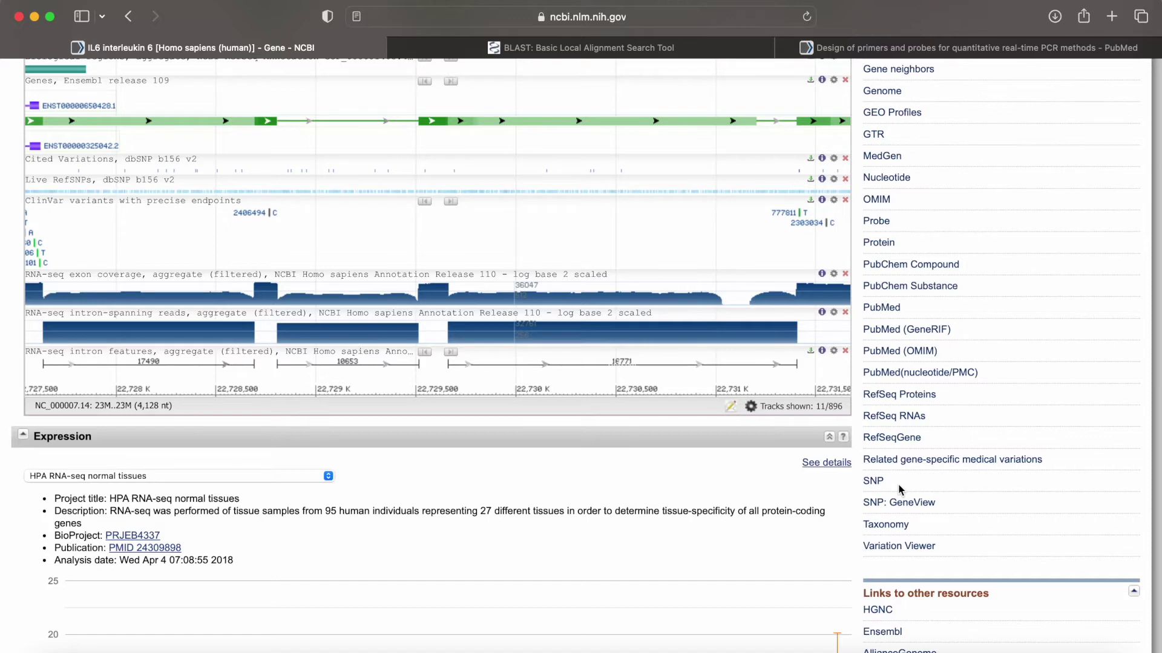
pyautogui.click(908, 418)
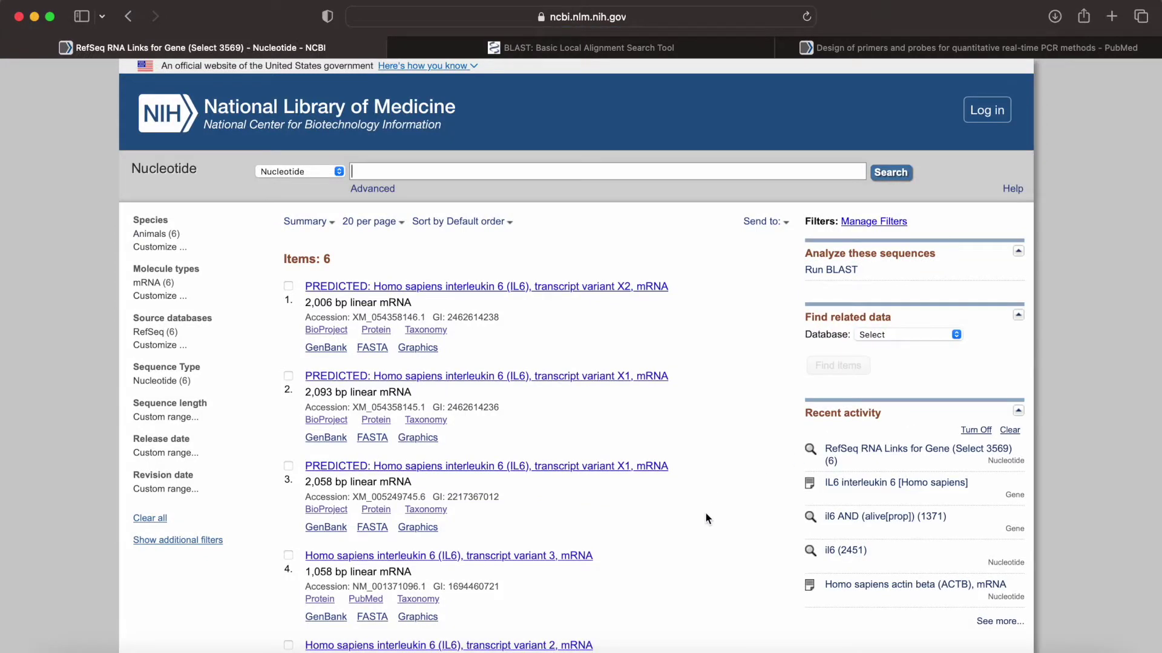
# Step: Review the listed IL6 mRNA variants and open the record for Homo sapiens interleukin 6 (IL6), transcript variant 1
pyautogui.scroll(-5, 706, 515)
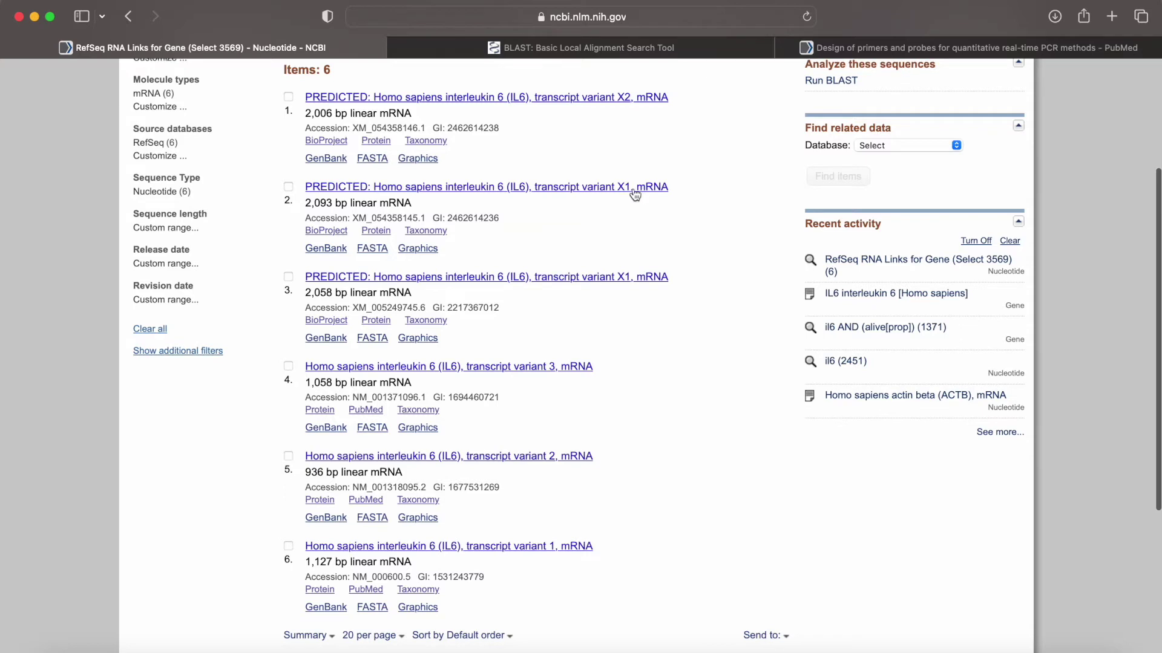
pyautogui.scroll(-3, 601, 343)
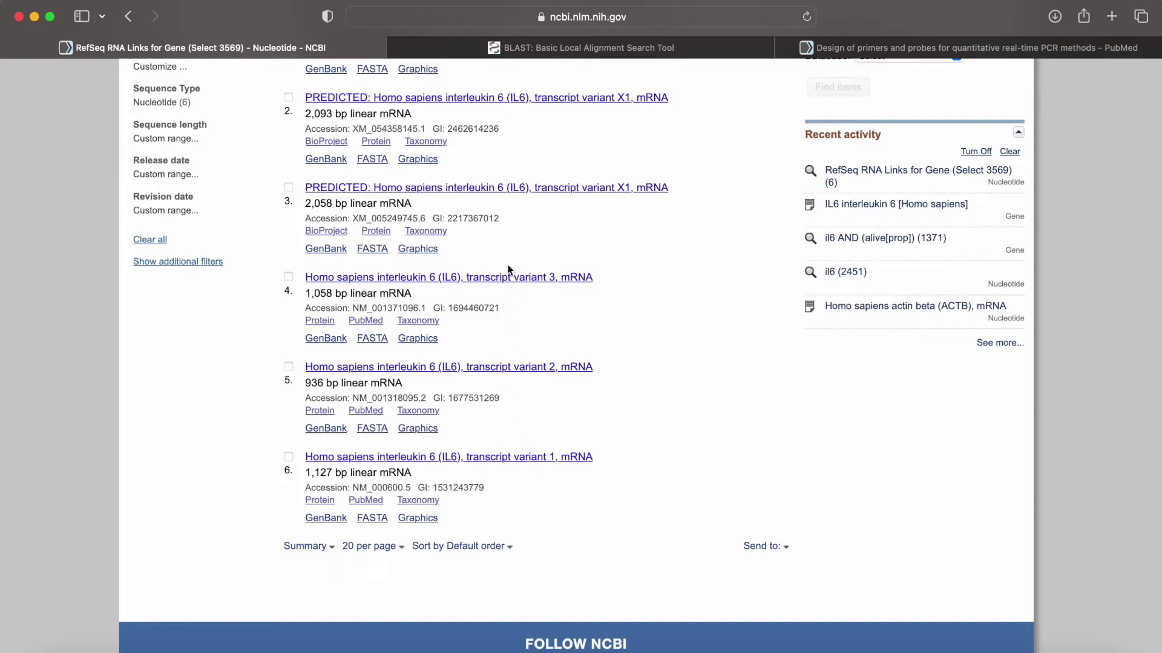
pyautogui.click(468, 460)
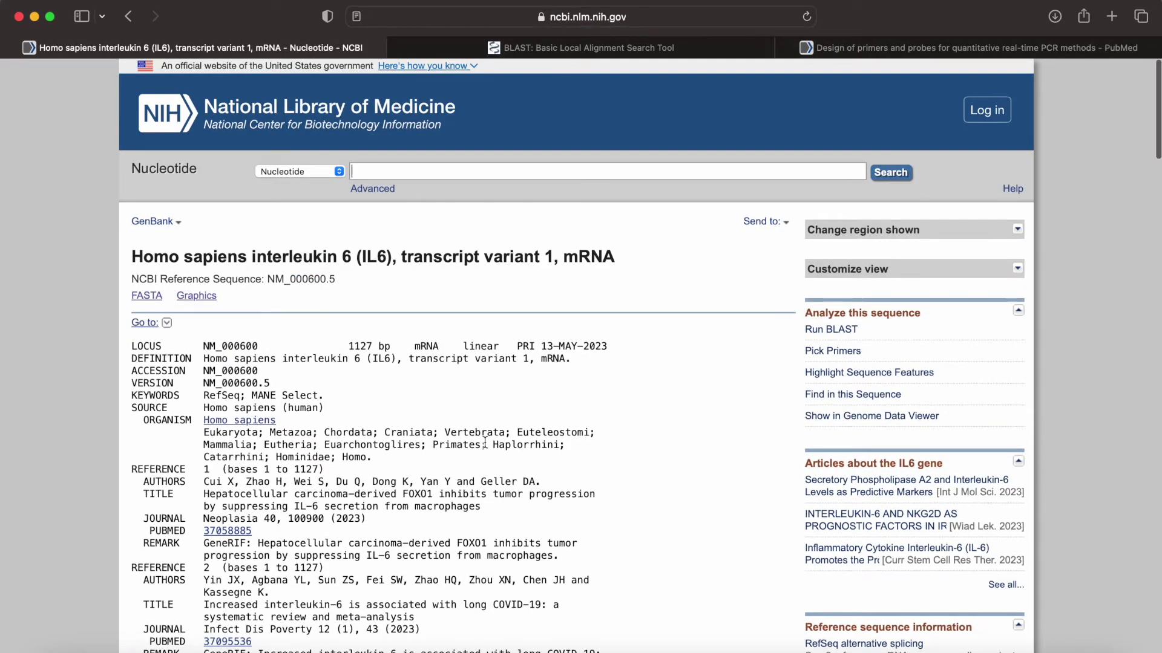
# Step: Examine the transcript variant 1 record's accession, version, keywords, organism and literature references
pyautogui.scroll(-1, 485, 443)
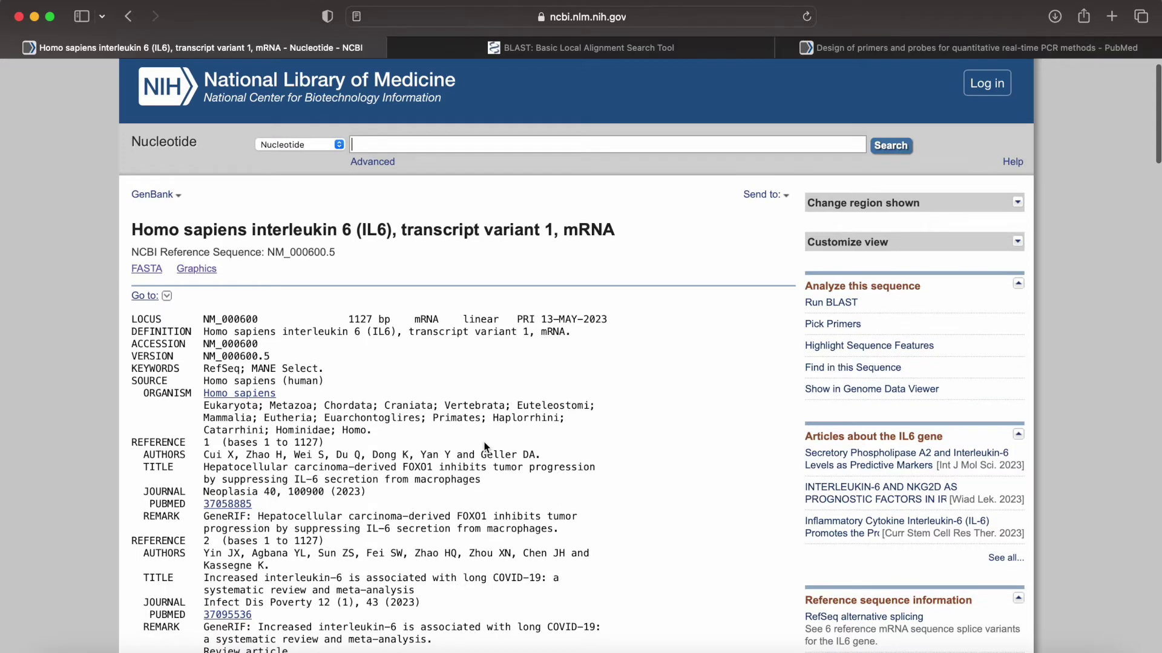
pyautogui.scroll(-1, 484, 446)
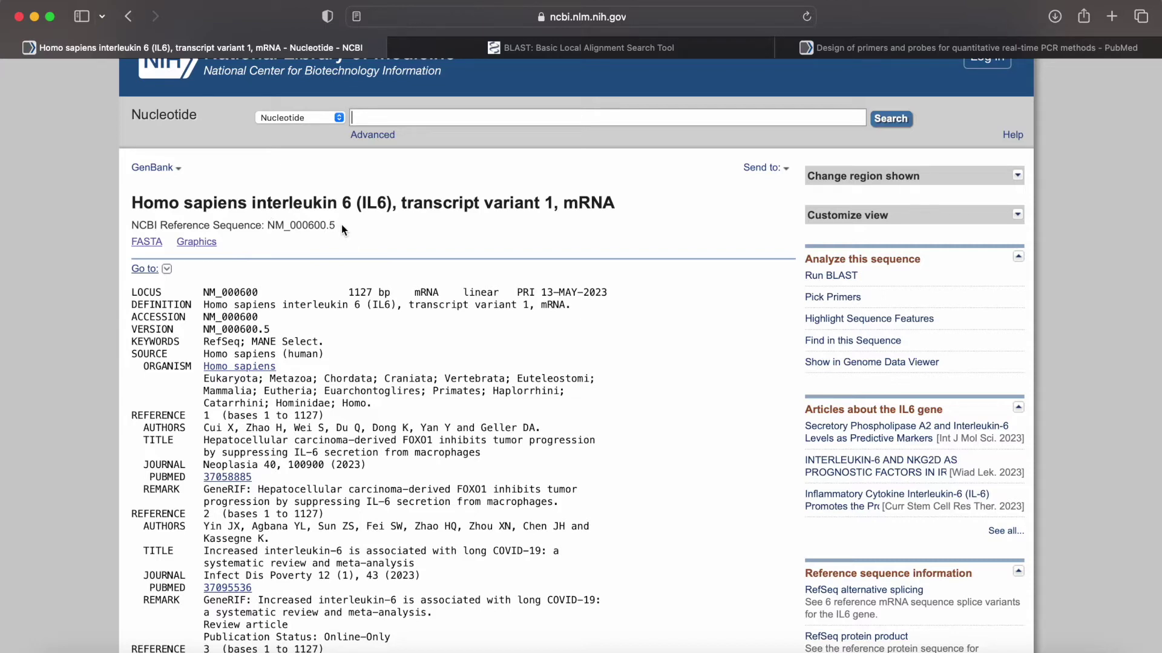
pyautogui.scroll(-2, 342, 356)
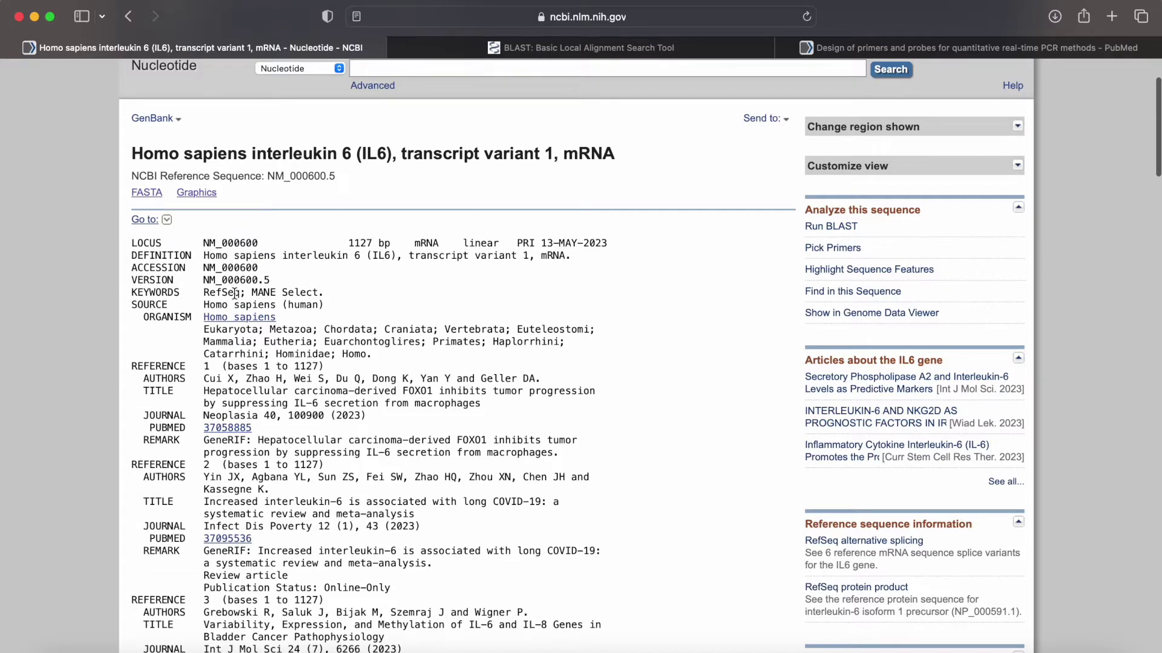
pyautogui.scroll(-2, 235, 294)
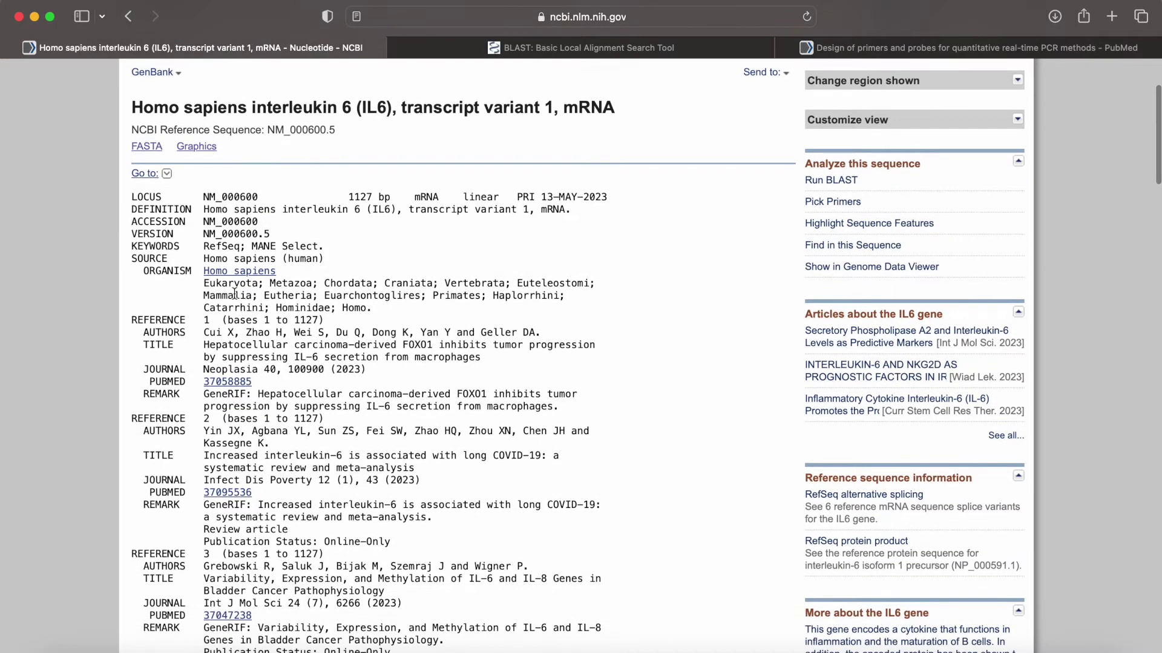
pyautogui.scroll(-2, 235, 294)
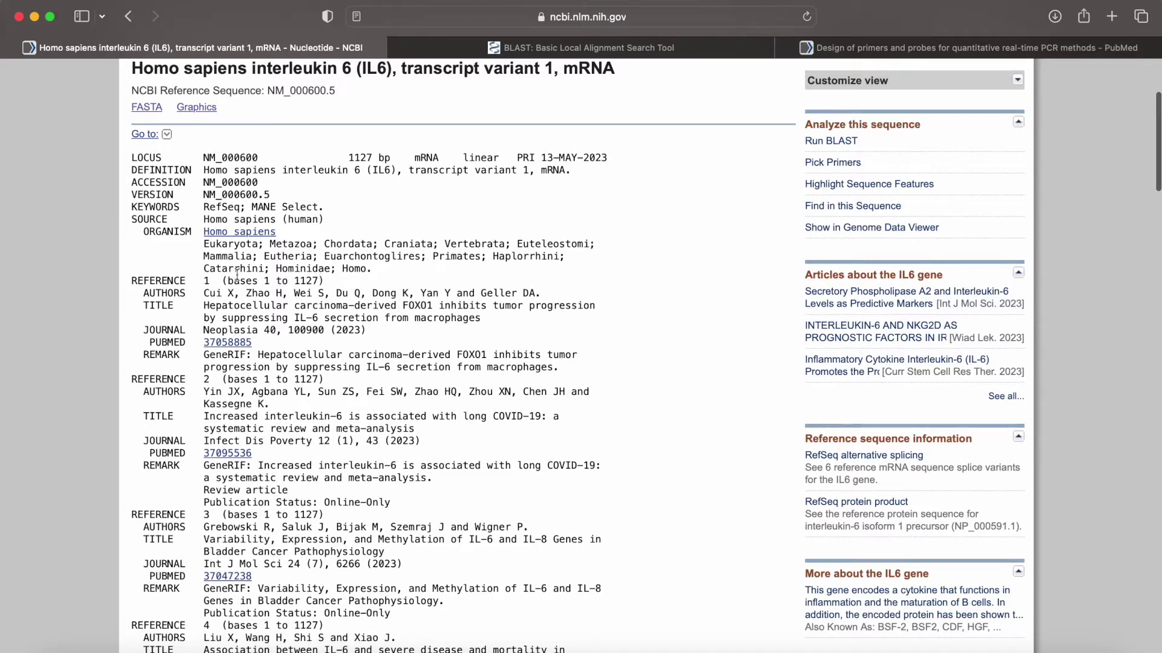
pyautogui.scroll(-3, 302, 277)
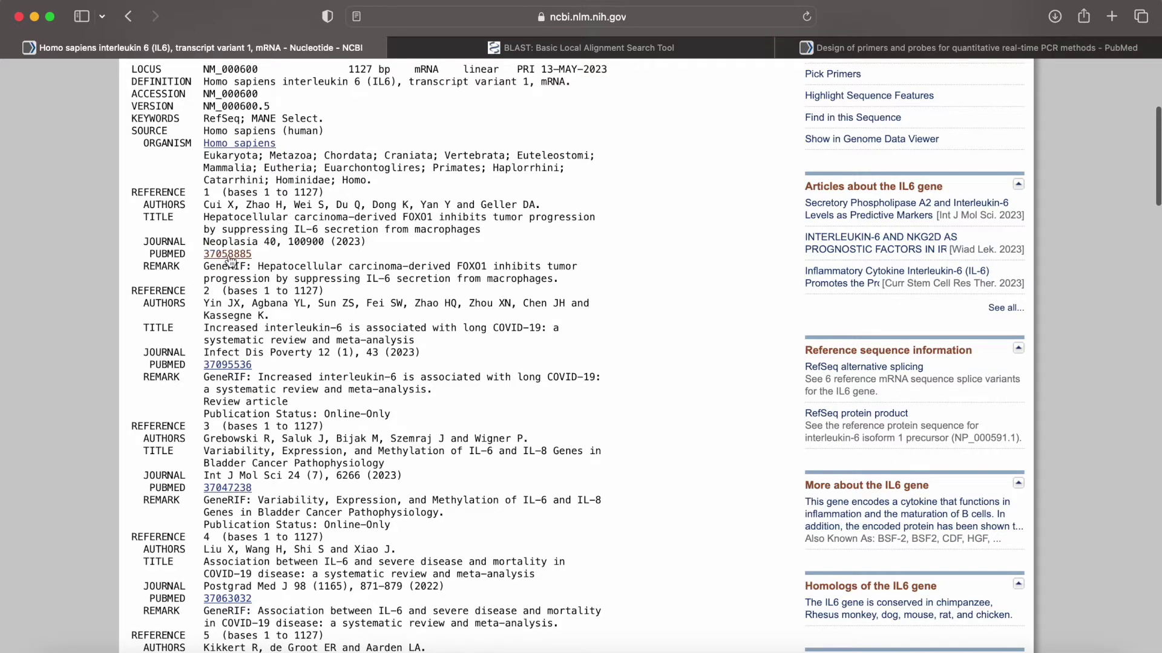
pyautogui.scroll(-5, 232, 276)
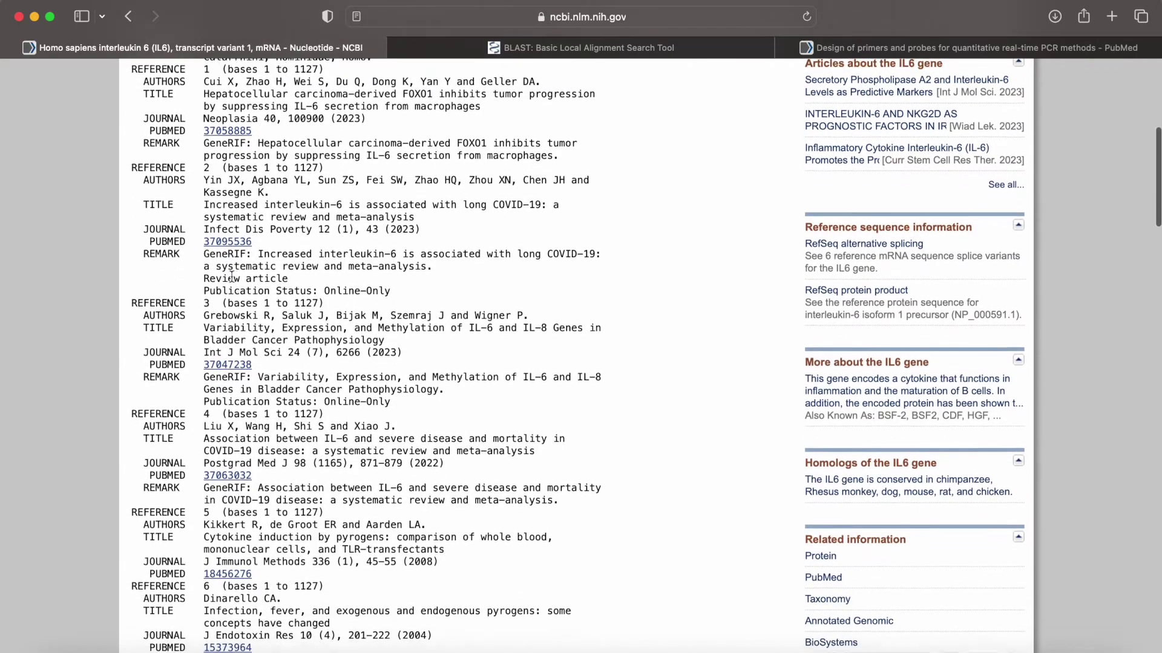
pyautogui.scroll(-15, 232, 277)
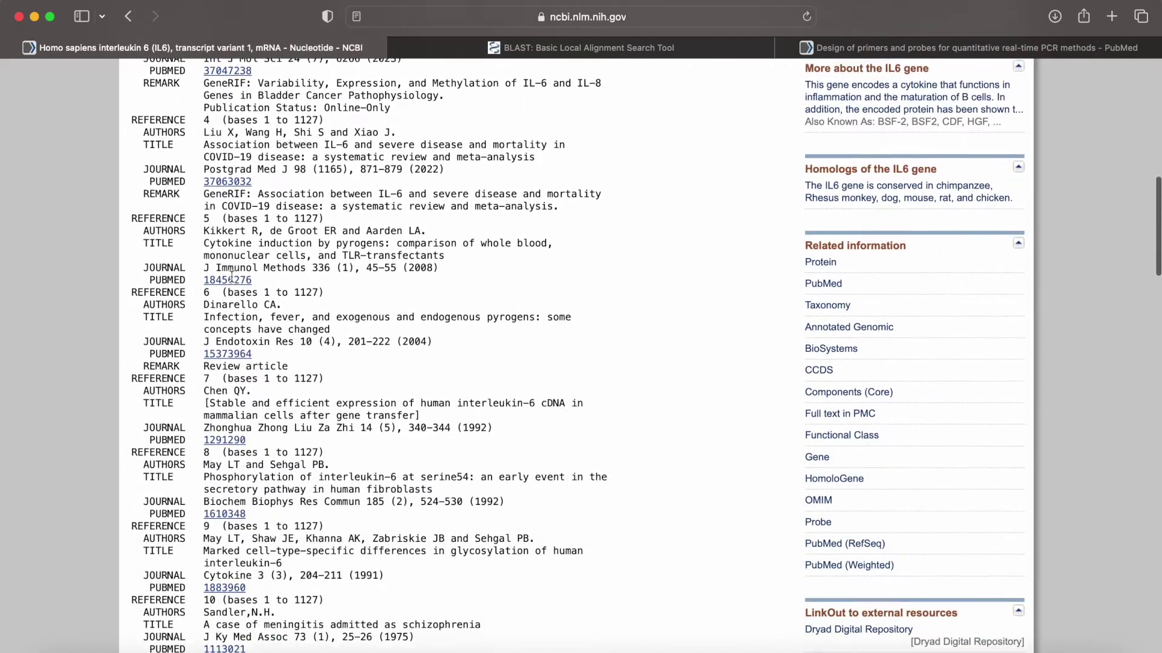
# Step: Examine the transcript's annotated features, including the exons and CDS, its full nucleotide sequence and the record's comment
pyautogui.scroll(-20, 232, 280)
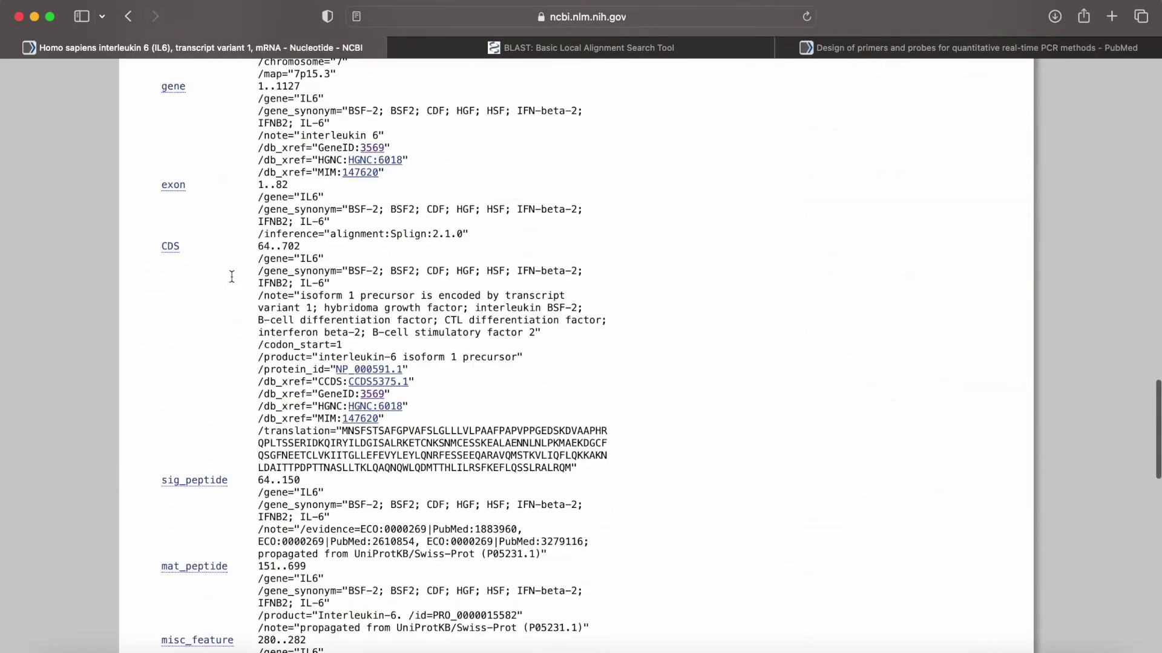
pyautogui.scroll(16, 232, 276)
pyautogui.scroll(-14, 232, 276)
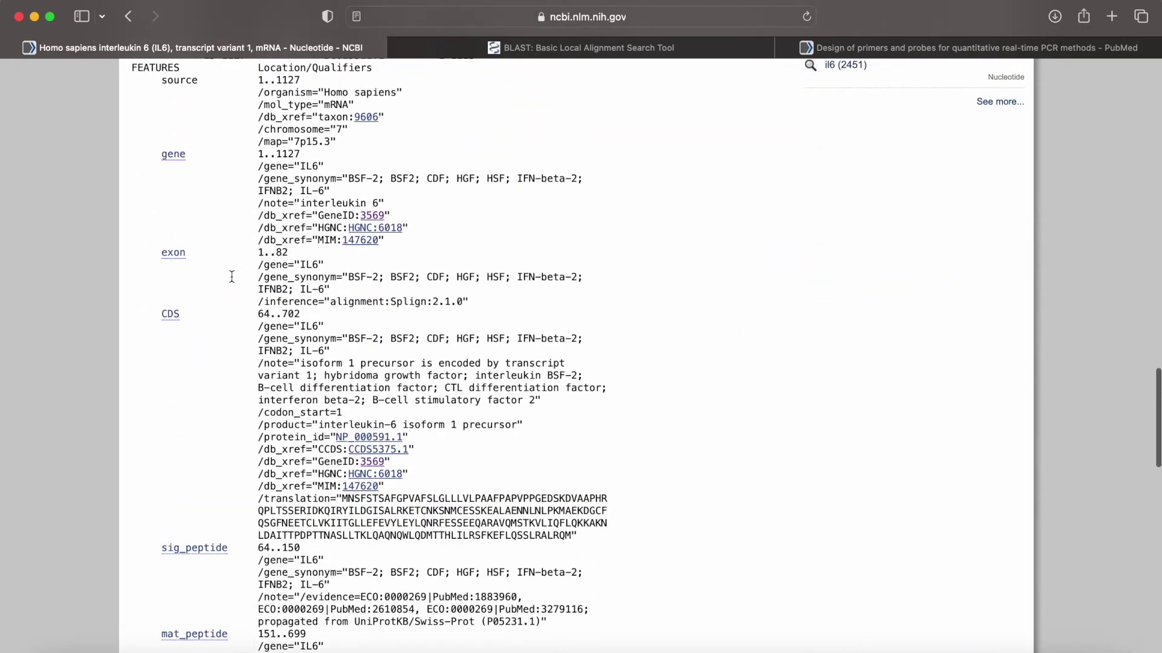
pyautogui.scroll(1, 232, 277)
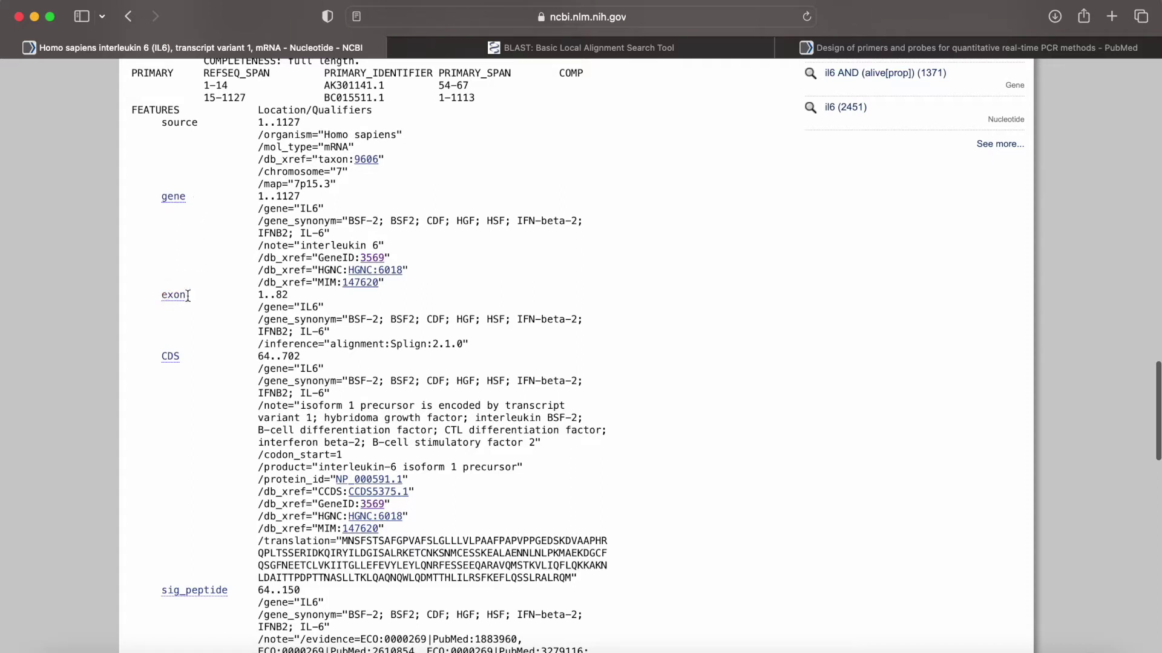
pyautogui.scroll(-3, 187, 296)
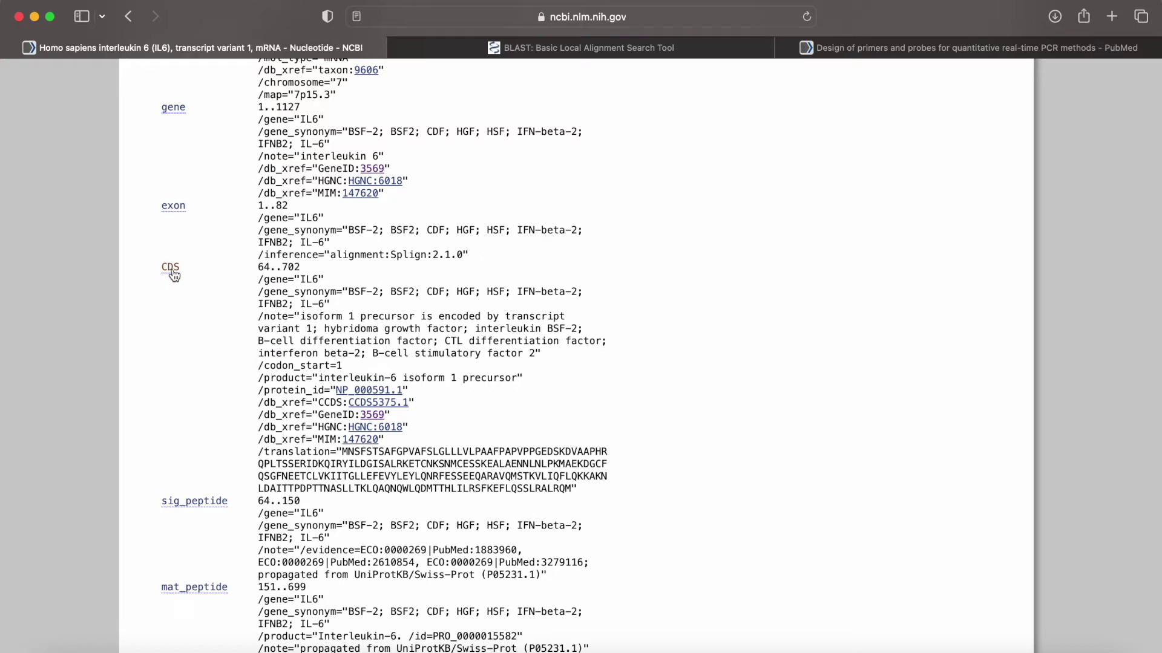
pyautogui.scroll(-15, 173, 276)
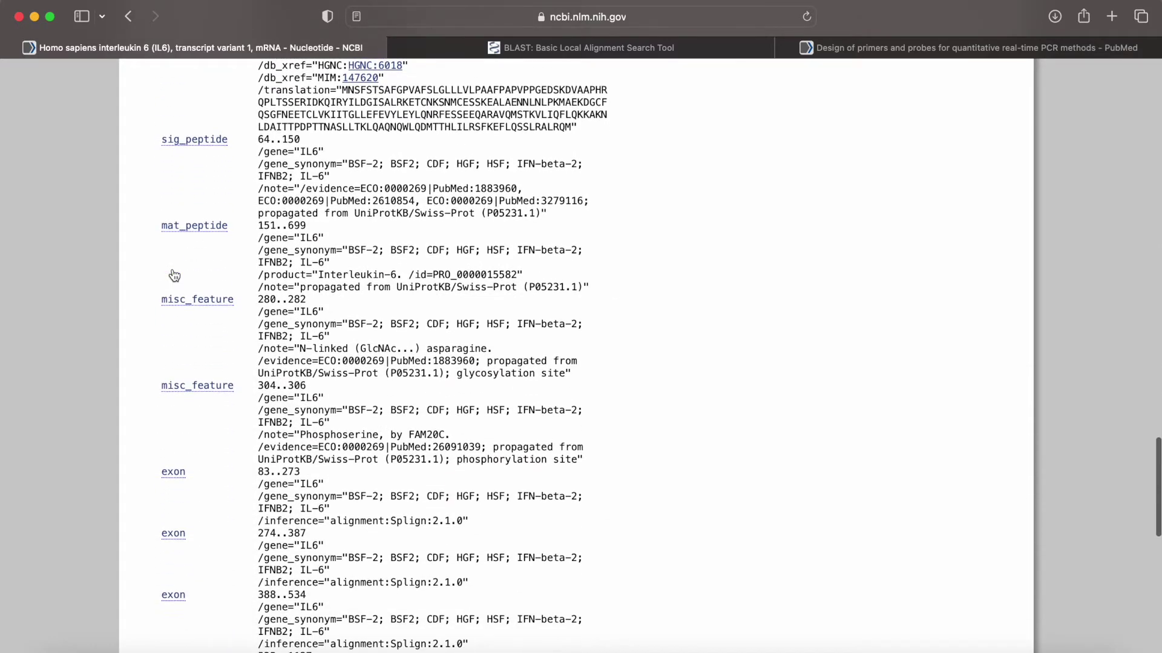
pyautogui.scroll(-5, 172, 268)
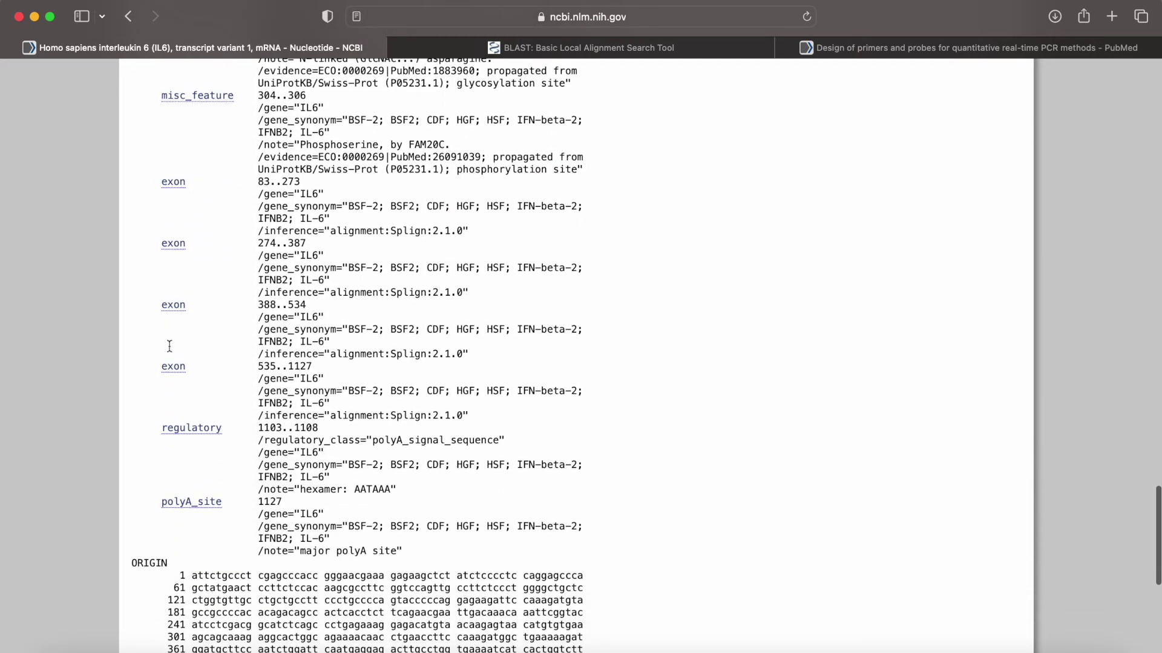
pyautogui.scroll(-9, 183, 451)
pyautogui.scroll(-5, 183, 451)
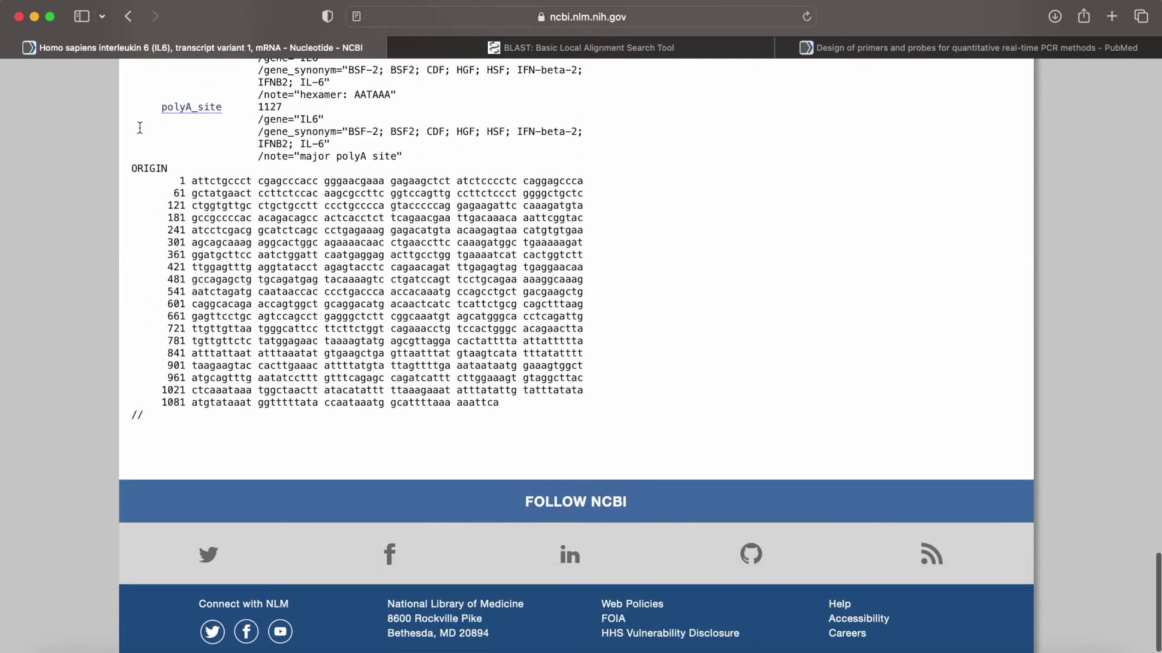
pyautogui.scroll(20, 579, 451)
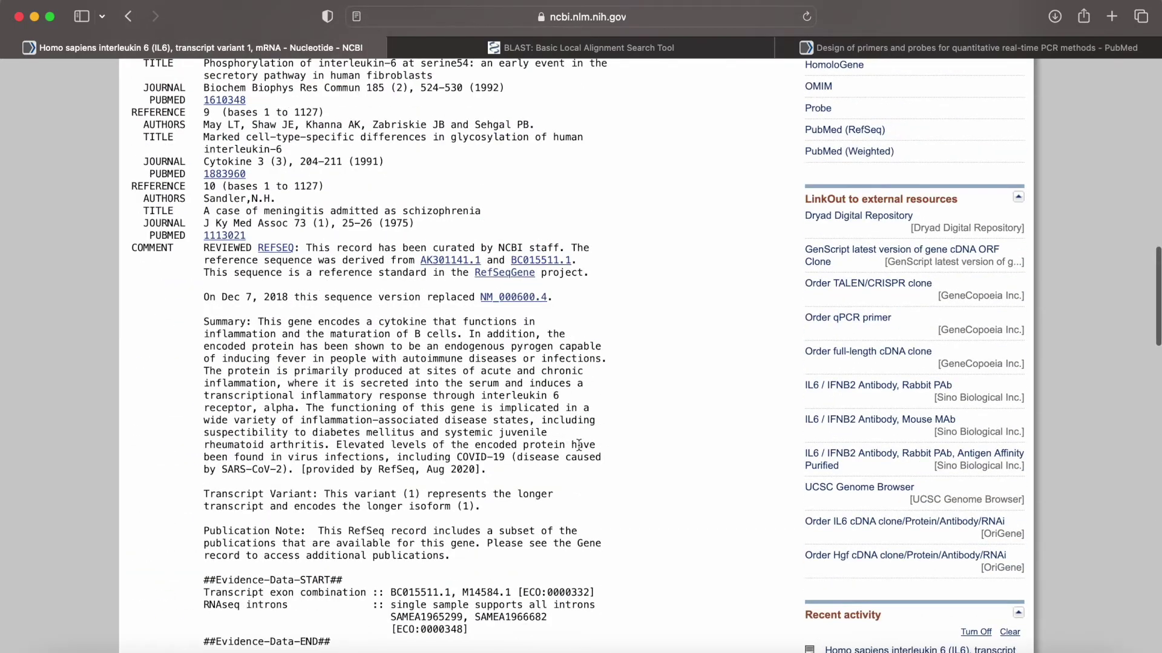
pyautogui.scroll(15, 579, 444)
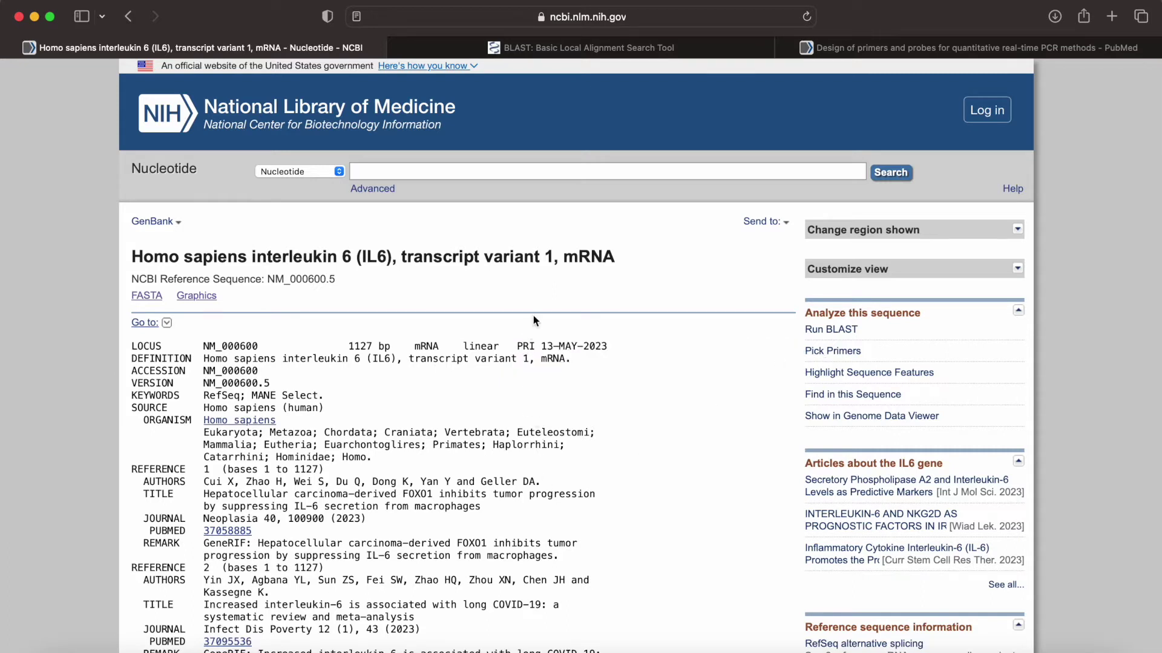
# Step: Switch to the BLAST page and open Primer-BLAST from the specialized searches
pyautogui.click(584, 49)
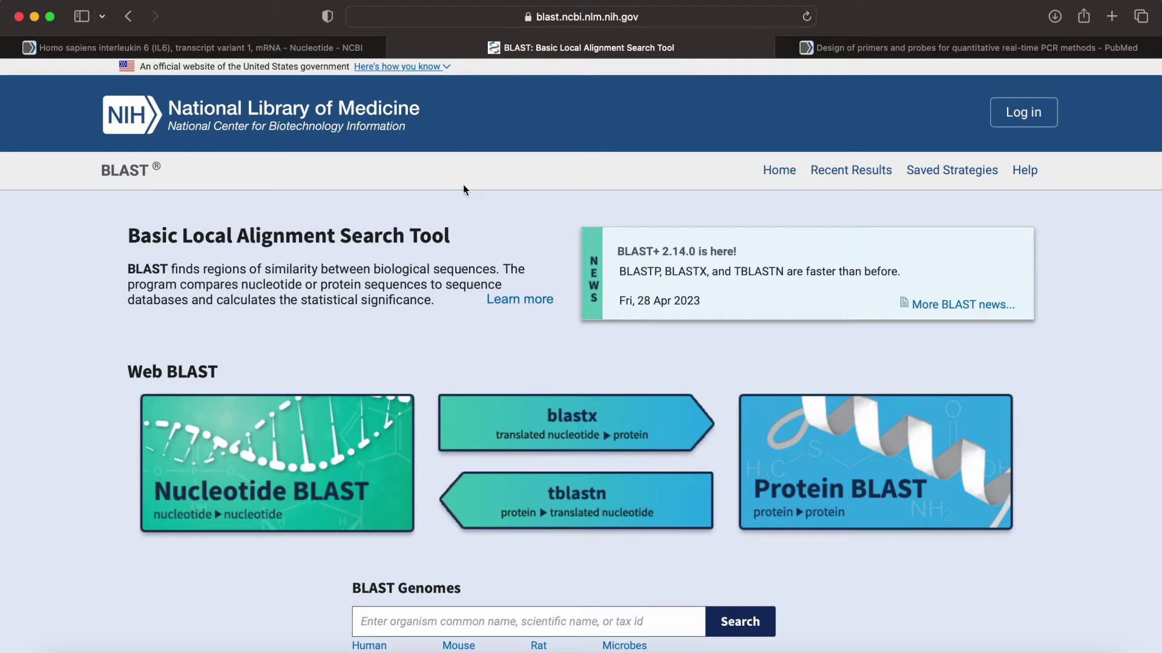
pyautogui.scroll(-1, 532, 340)
pyautogui.scroll(-5, 532, 343)
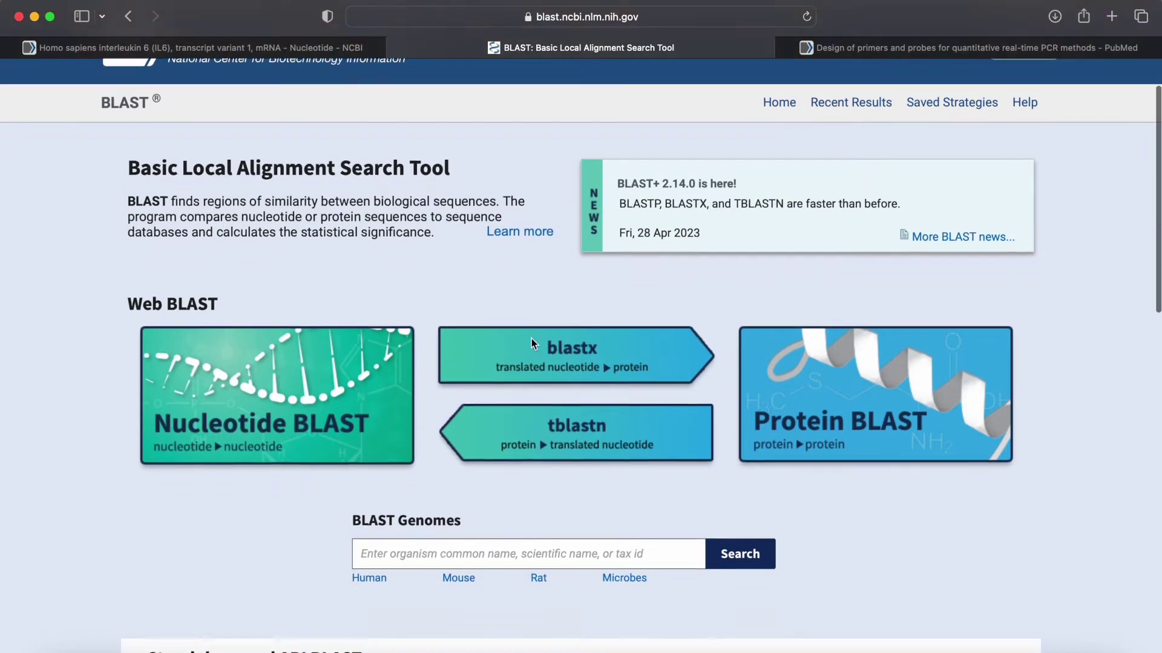
pyautogui.scroll(-8, 532, 343)
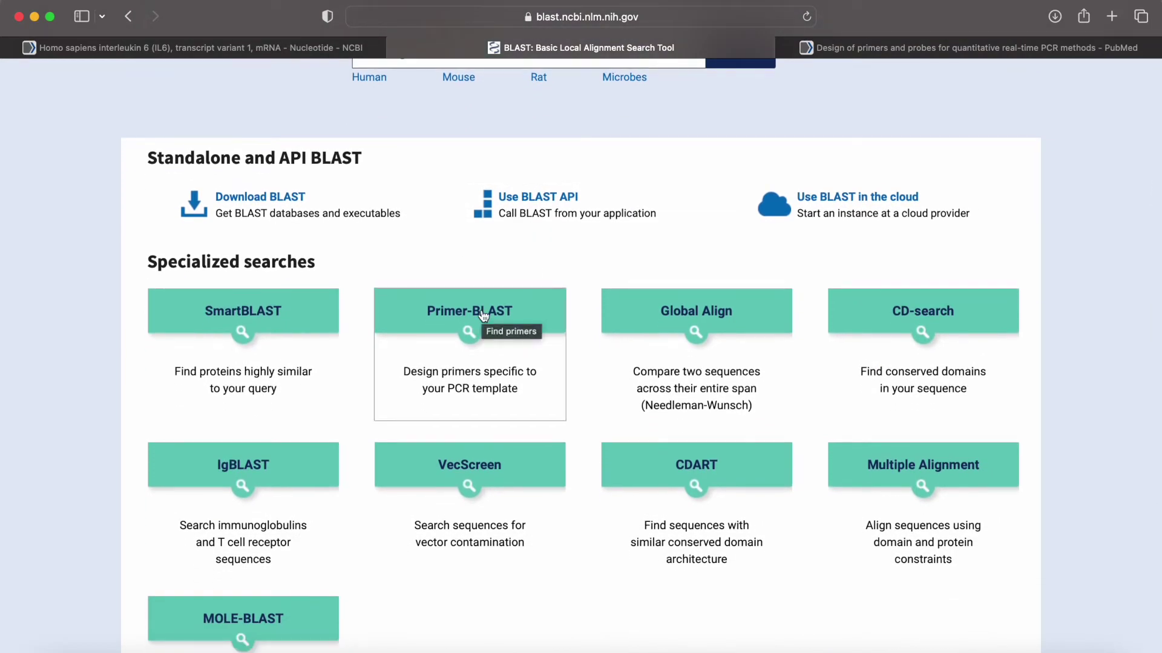
pyautogui.click(483, 314)
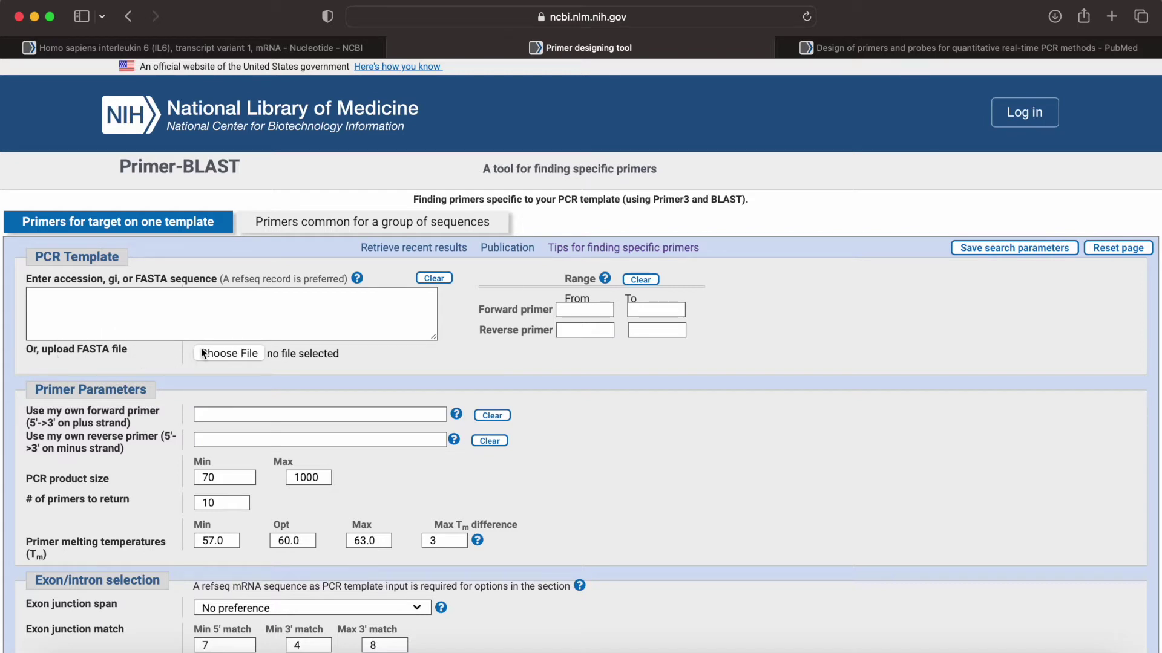
# Step: Copy the accession NM_000600.5 from the IL6 transcript variant 1 record and enter it as the Primer-BLAST PCR template
pyautogui.click(245, 48)
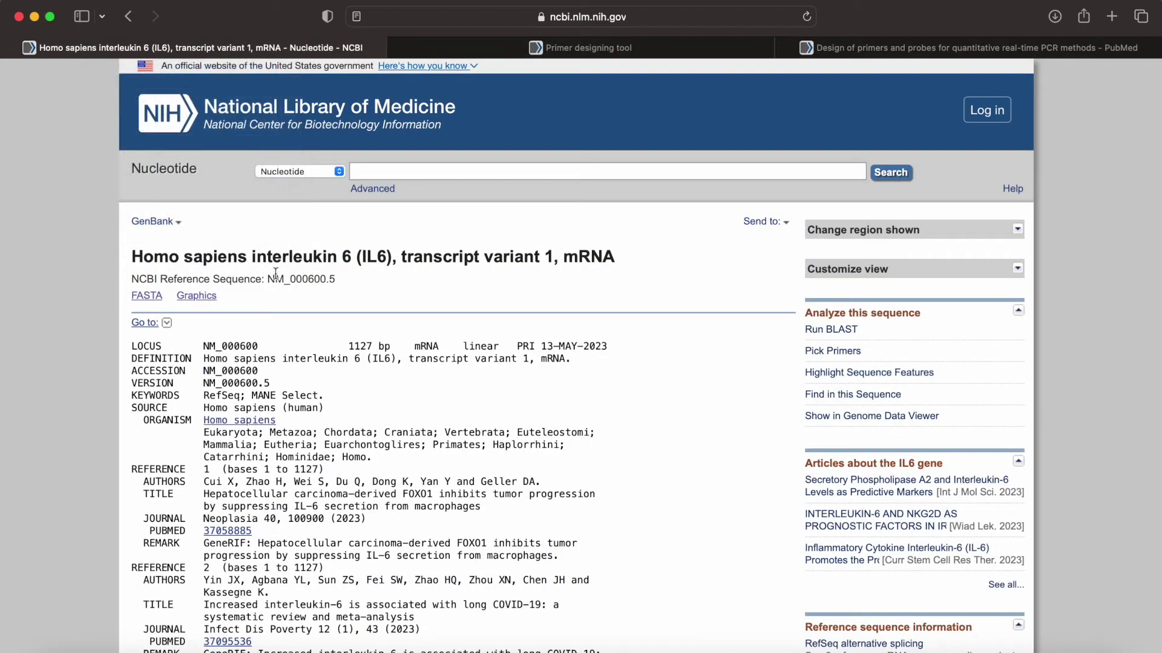
pyautogui.moveTo(268, 278); pyautogui.dragTo(340, 283)
pyautogui.press('super+c')
pyautogui.click(583, 48)
pyautogui.click(274, 311)
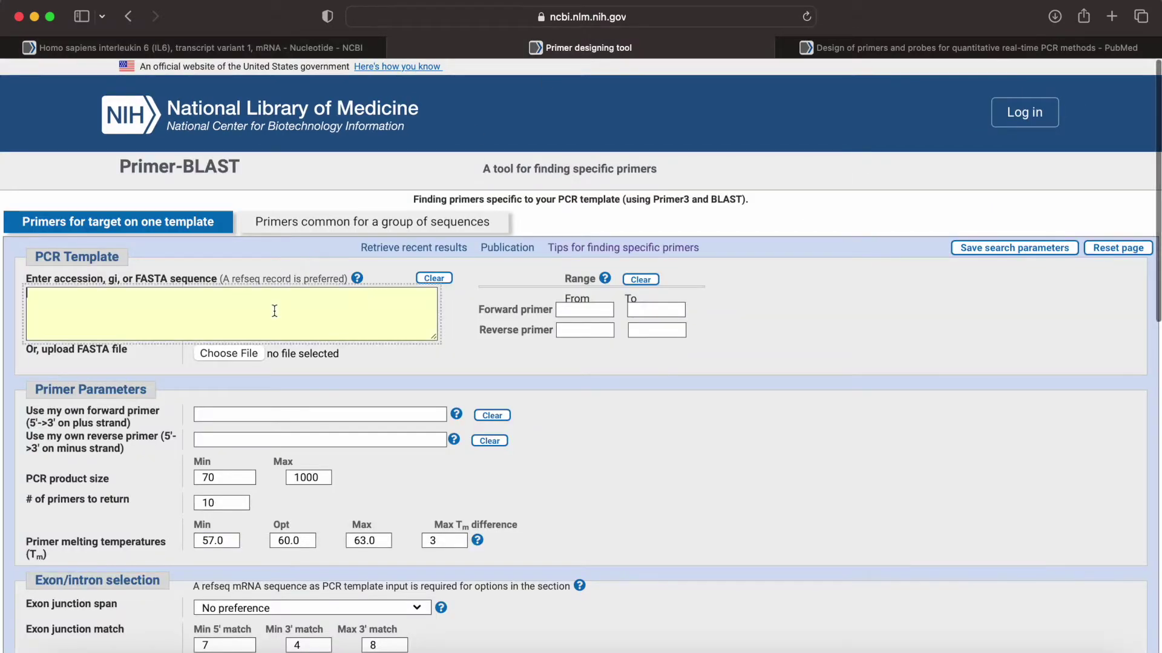
pyautogui.press('super+v')
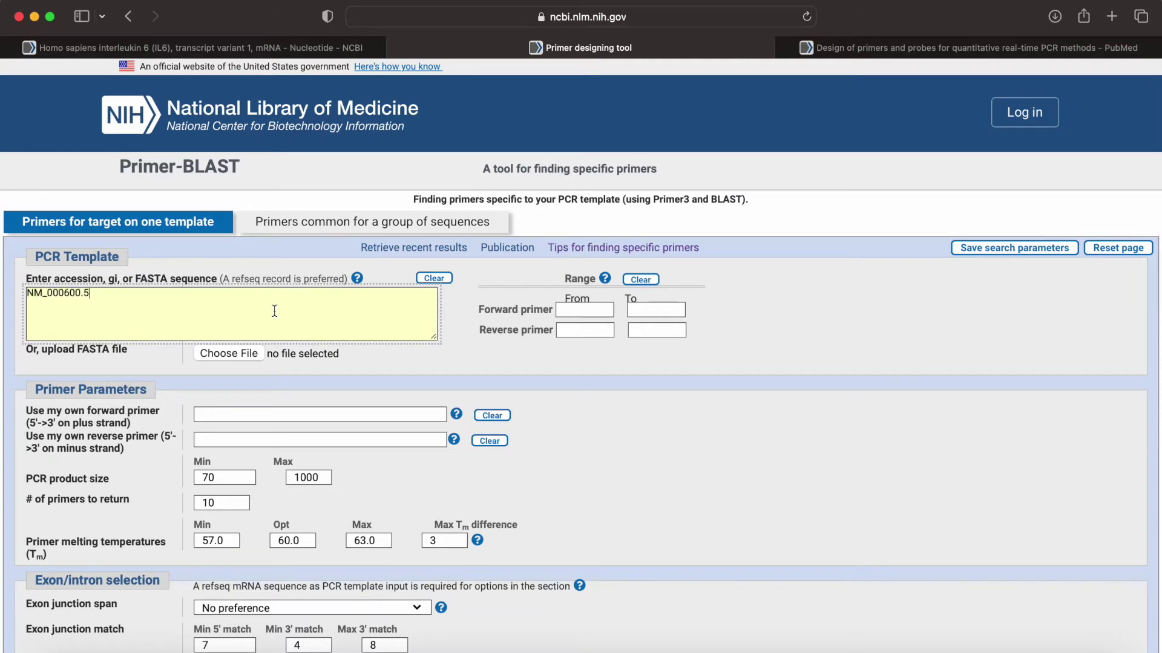
# Step: Set the exon junction span to "Primer must span an exon-exon junction"
pyautogui.scroll(-4, 274, 311)
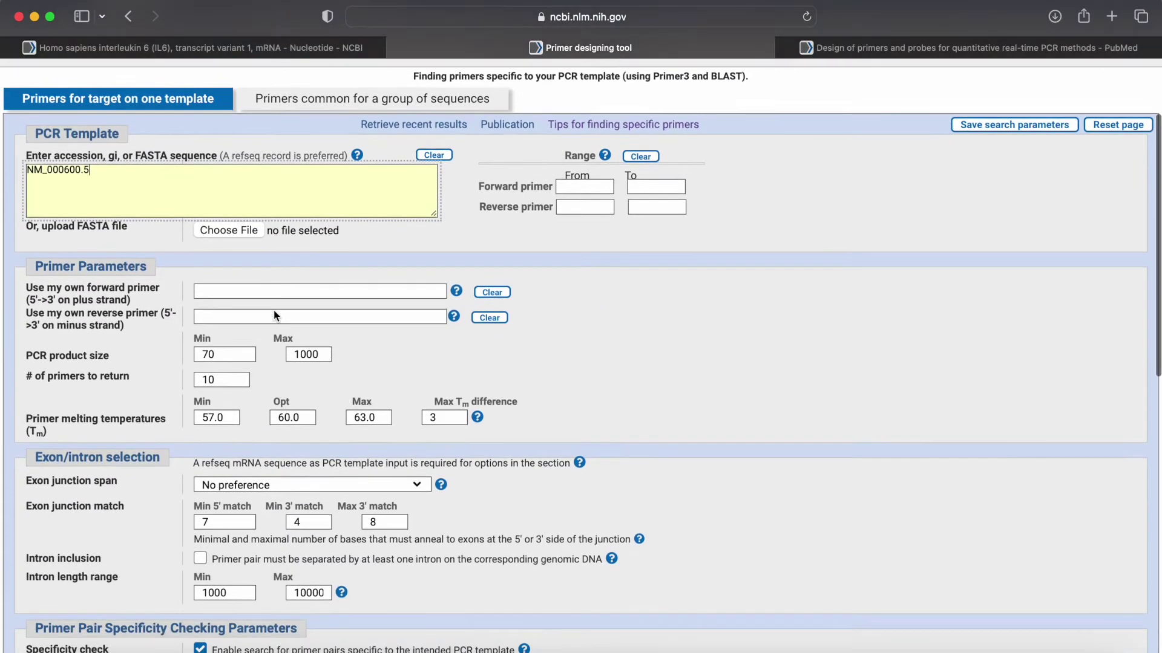
pyautogui.scroll(-1, 273, 311)
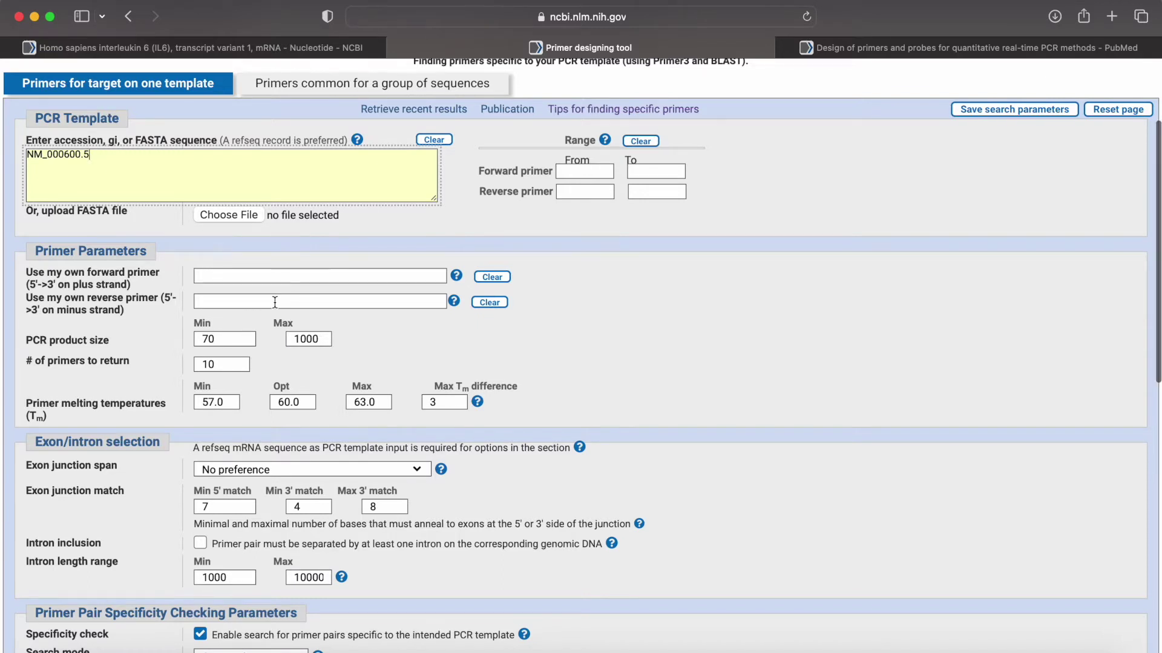
pyautogui.scroll(-1, 274, 302)
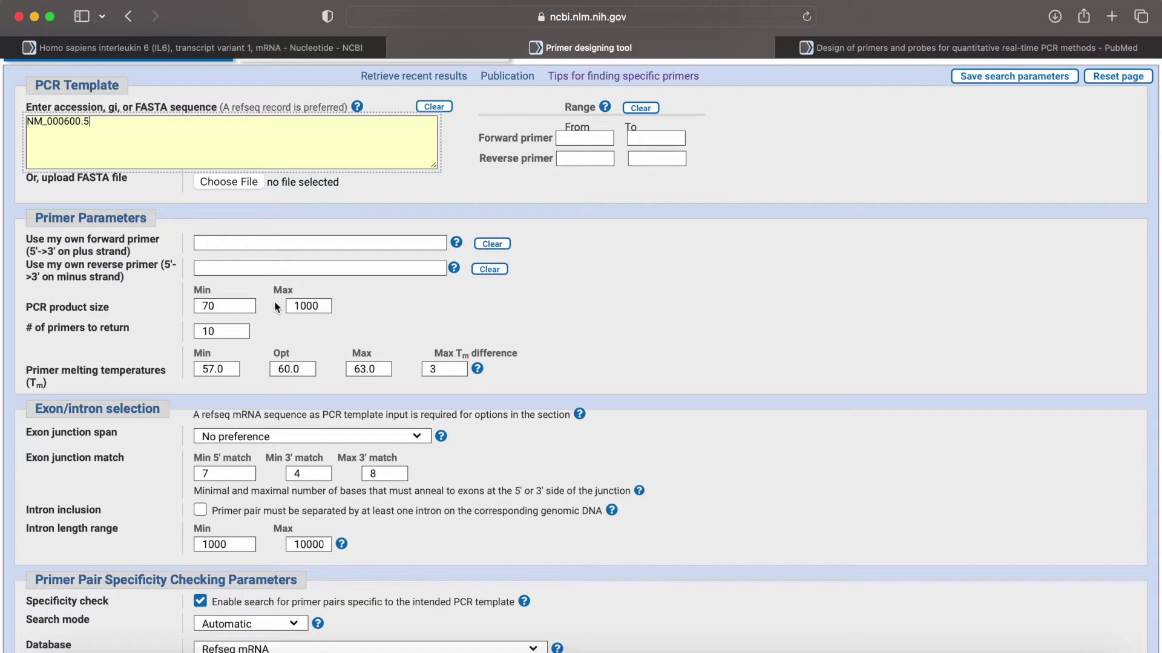
pyautogui.scroll(-1, 276, 307)
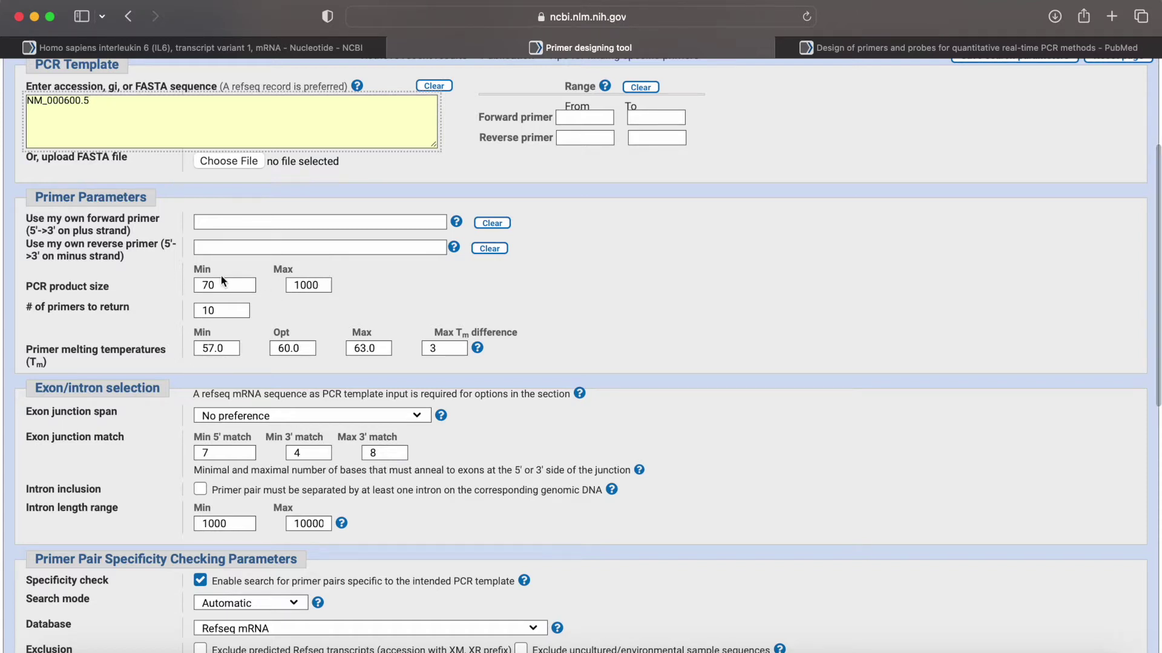
pyautogui.scroll(-3, 220, 274)
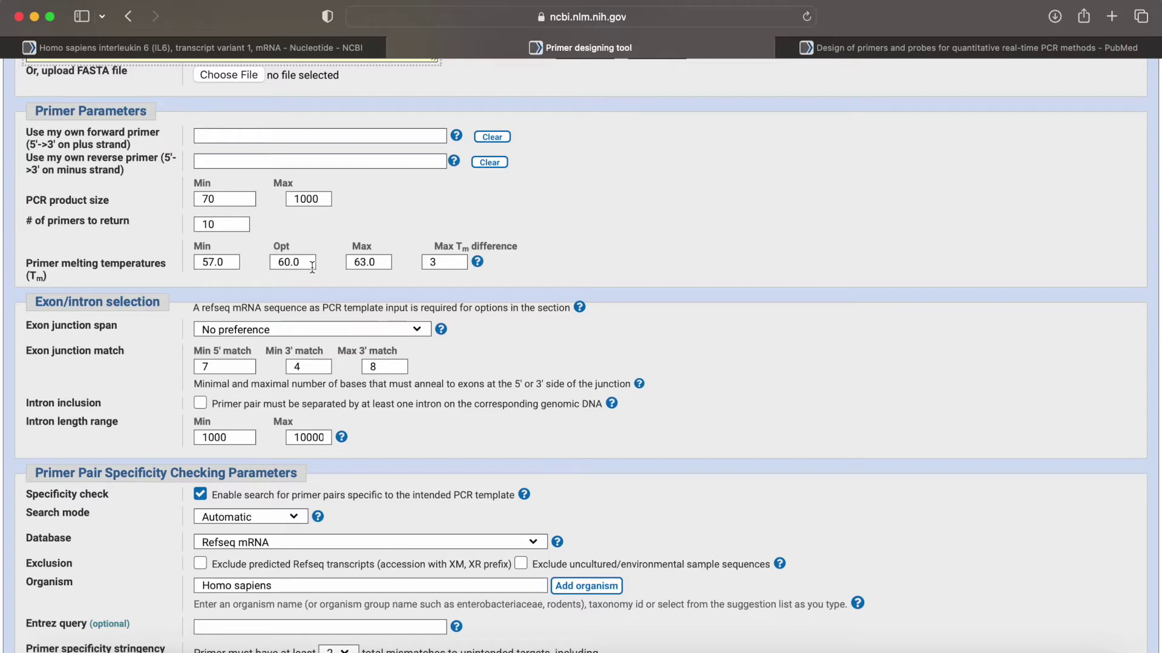
pyautogui.scroll(-1, 313, 269)
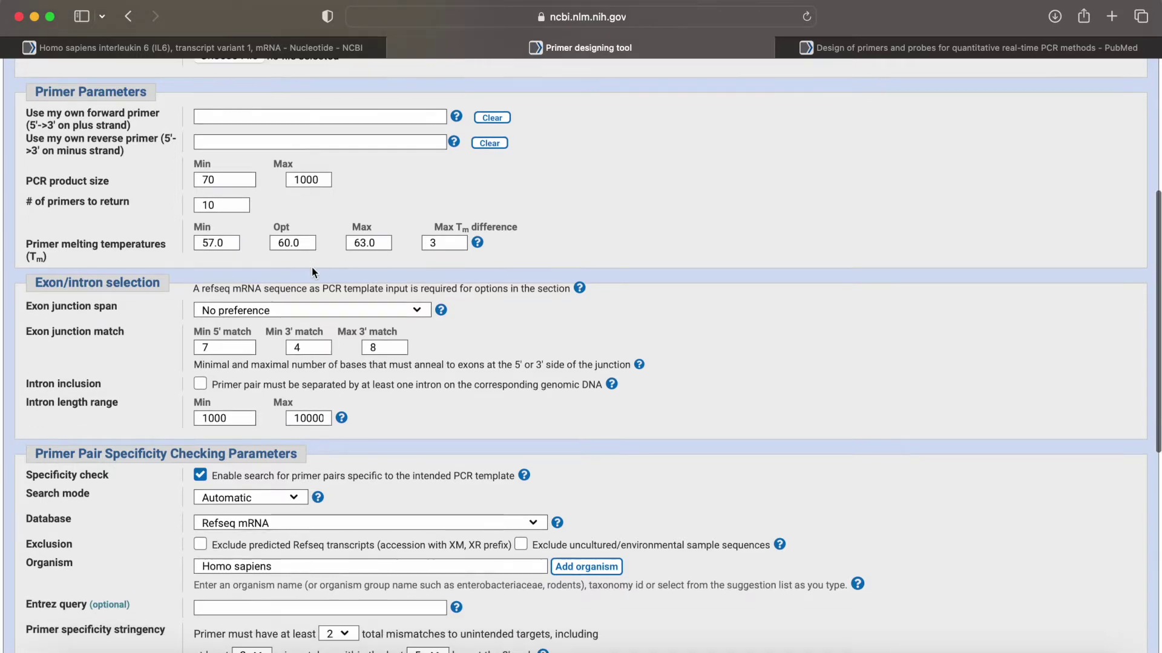
pyautogui.scroll(-3, 312, 272)
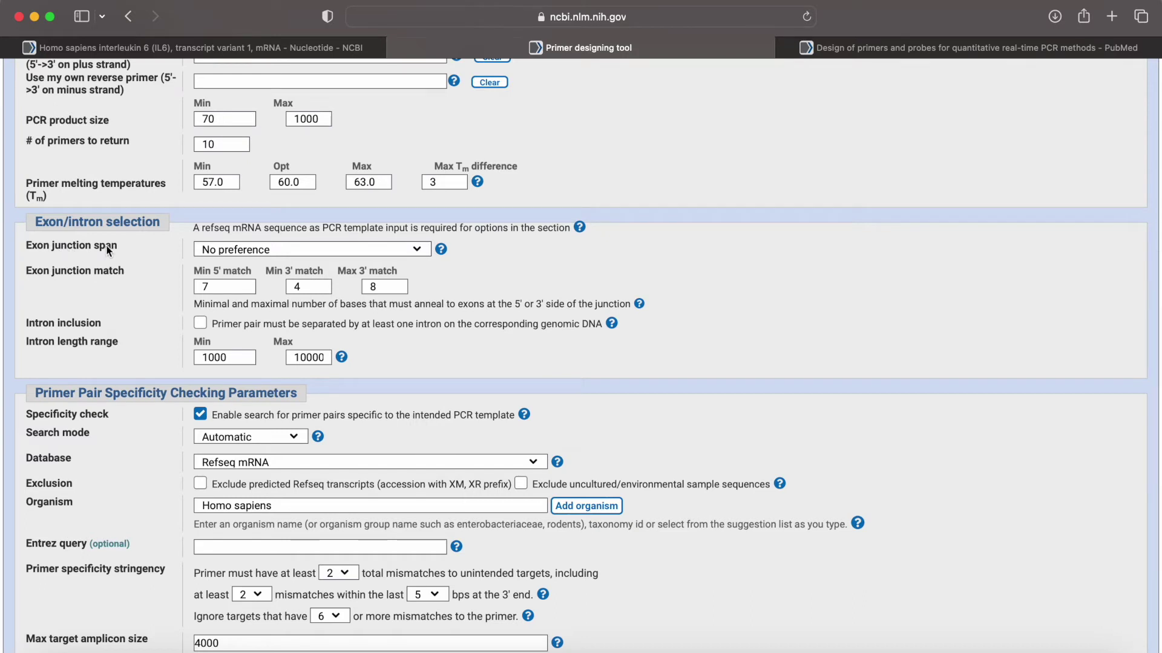
pyautogui.click(238, 251)
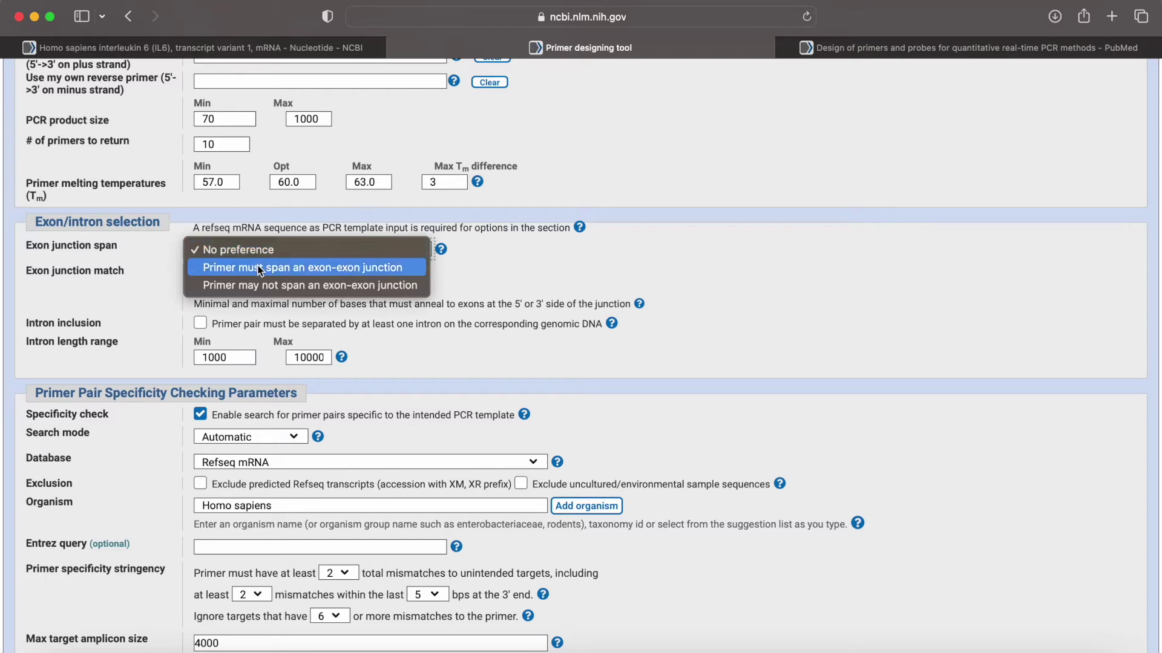
pyautogui.click(259, 268)
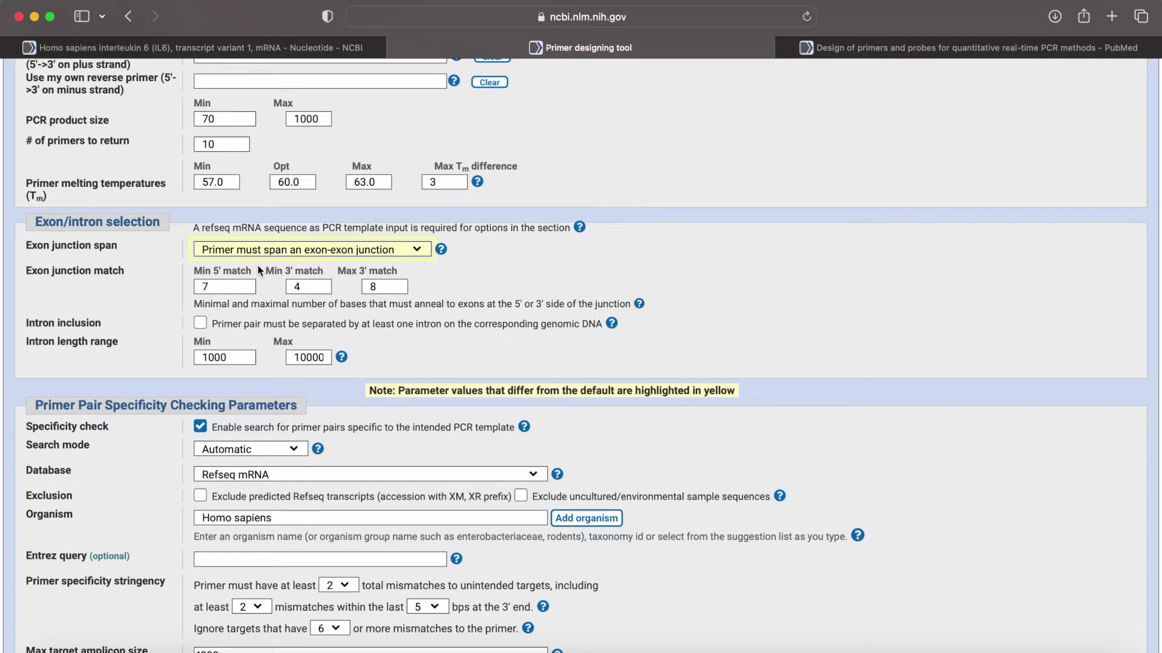
# Step: Require the primer pair to be separated by at least one intron on the corresponding genomic DNA
pyautogui.click(285, 249)
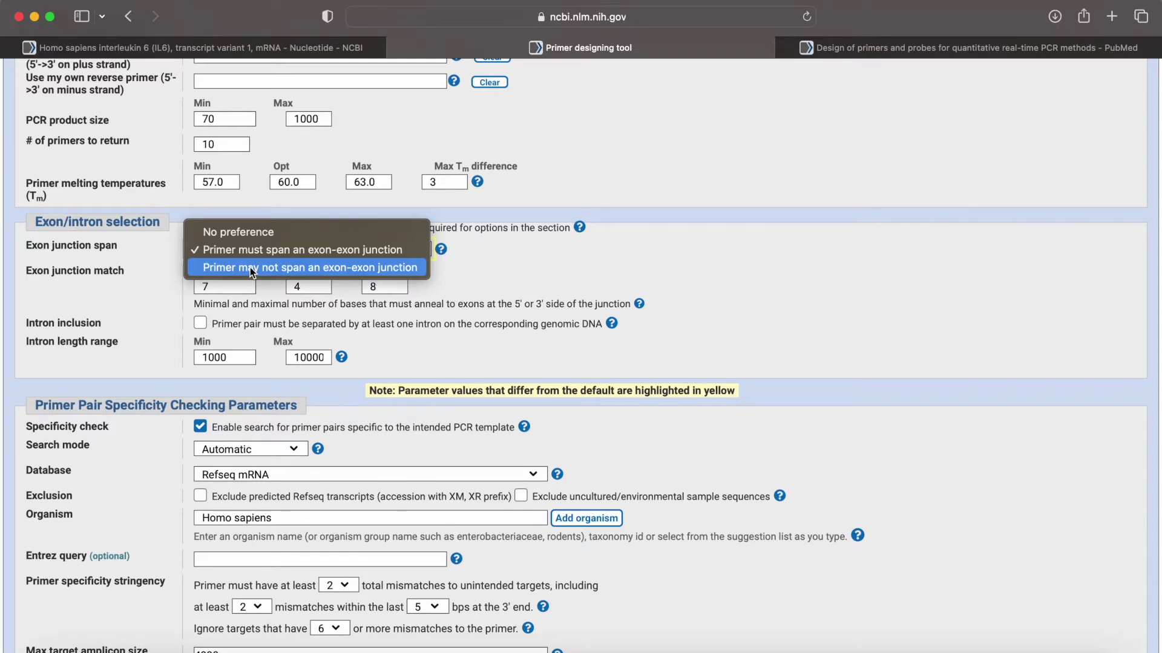
pyautogui.click(256, 337)
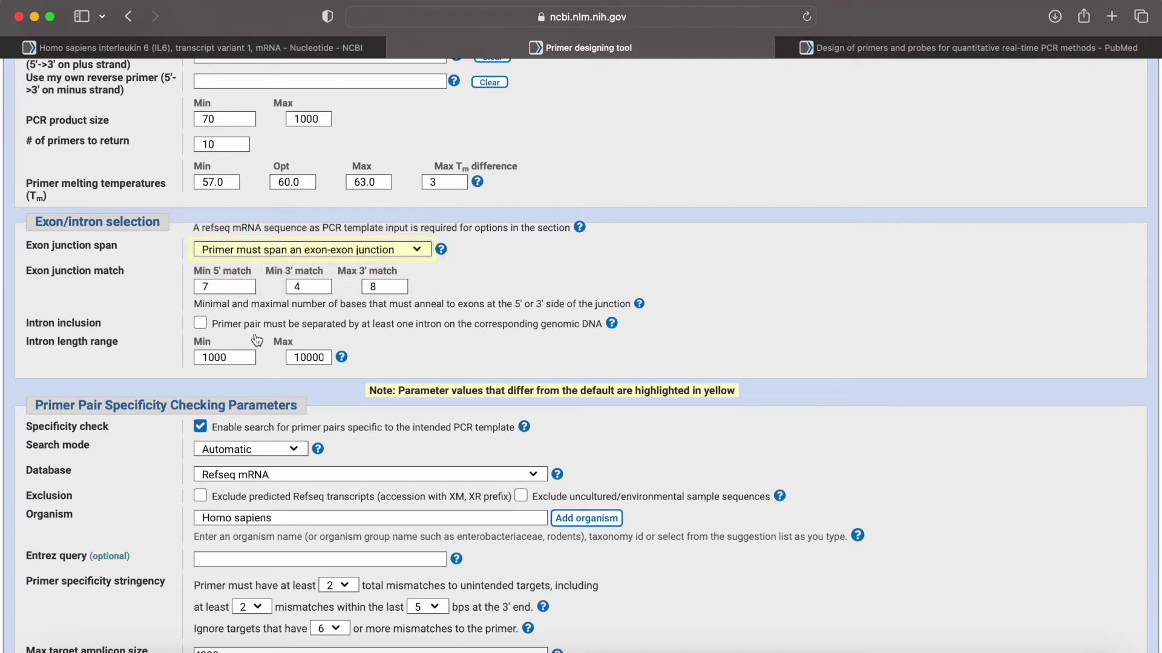
pyautogui.click(201, 326)
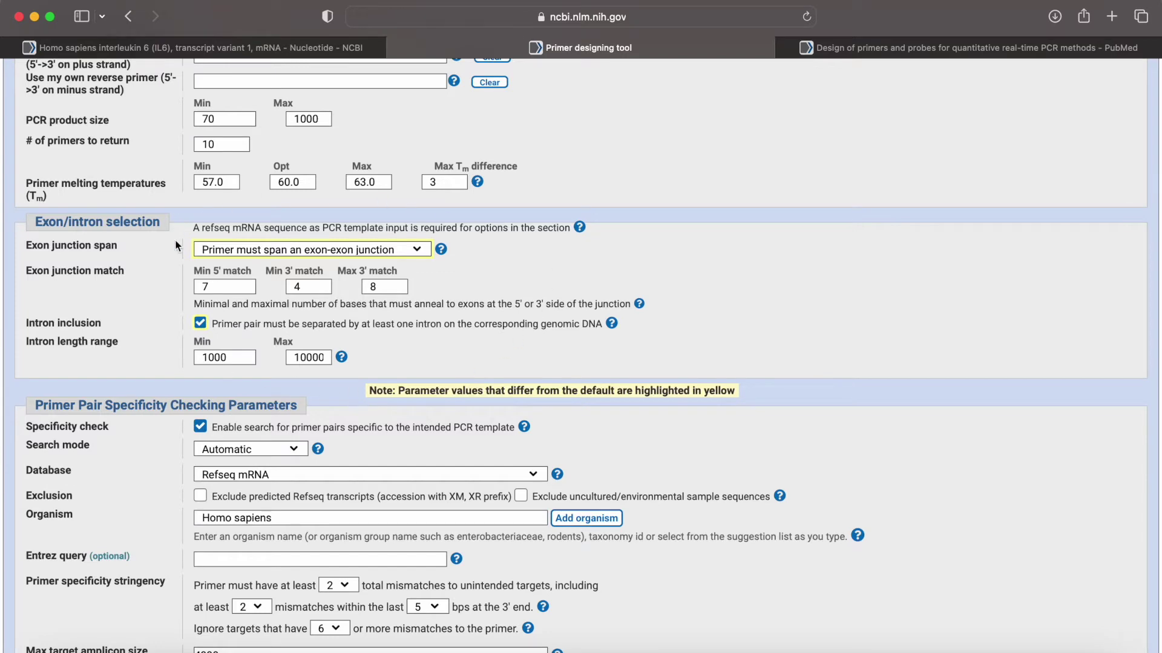
# Step: Set the search mode for the primer pair specificity check to User guided
pyautogui.scroll(-5, 428, 361)
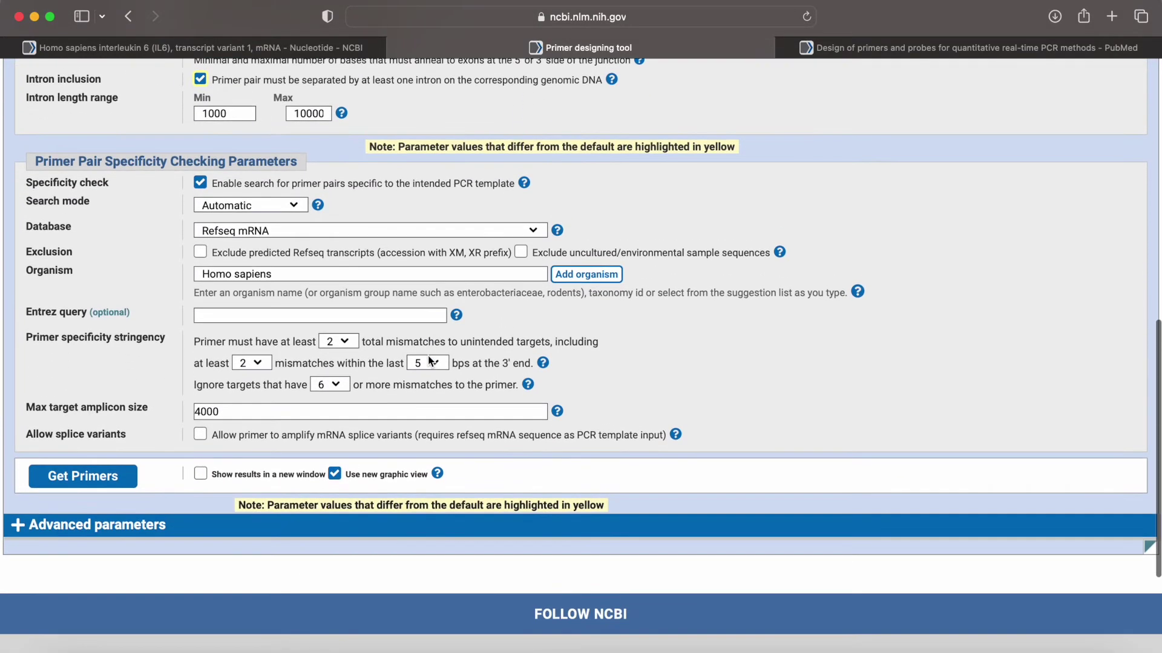
pyautogui.click(278, 209)
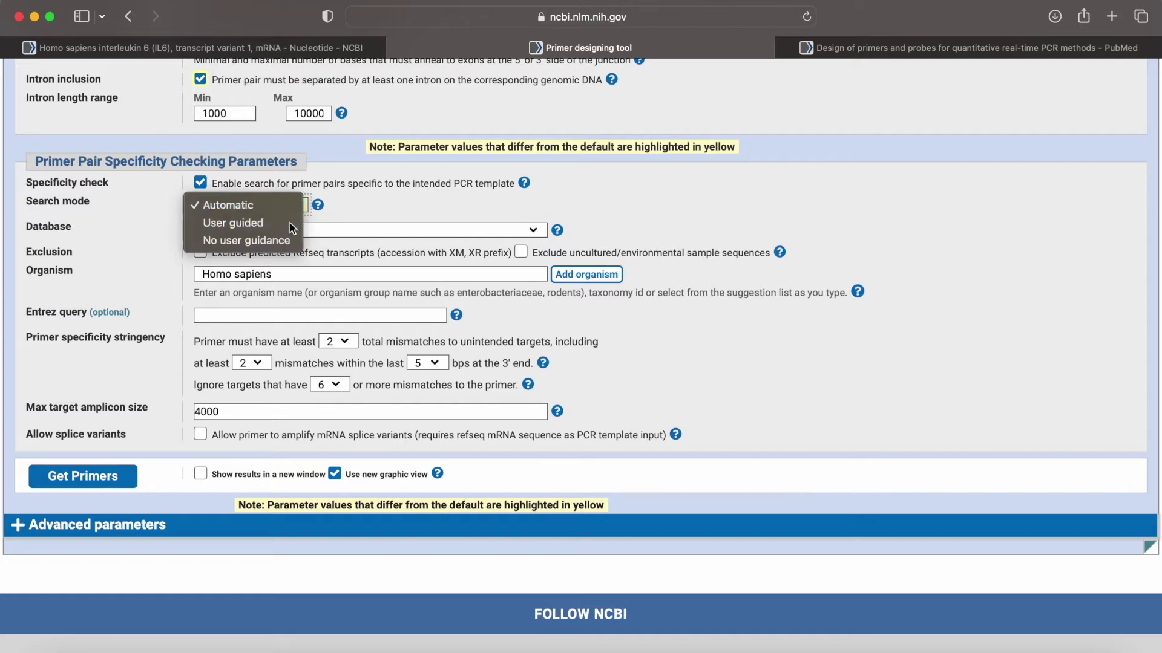
pyautogui.click(289, 222)
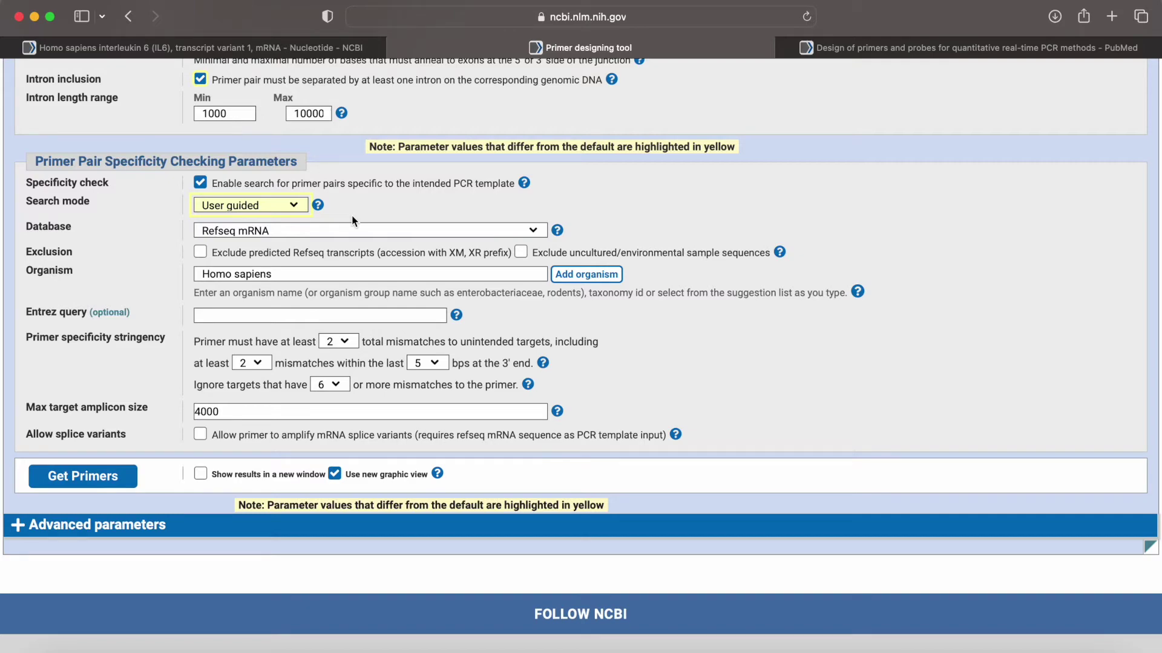
# Step: Check the specificity database choices, keeping Refseq mRNA, and allow primers to amplify mRNA splice variants
pyautogui.scroll(10, 351, 216)
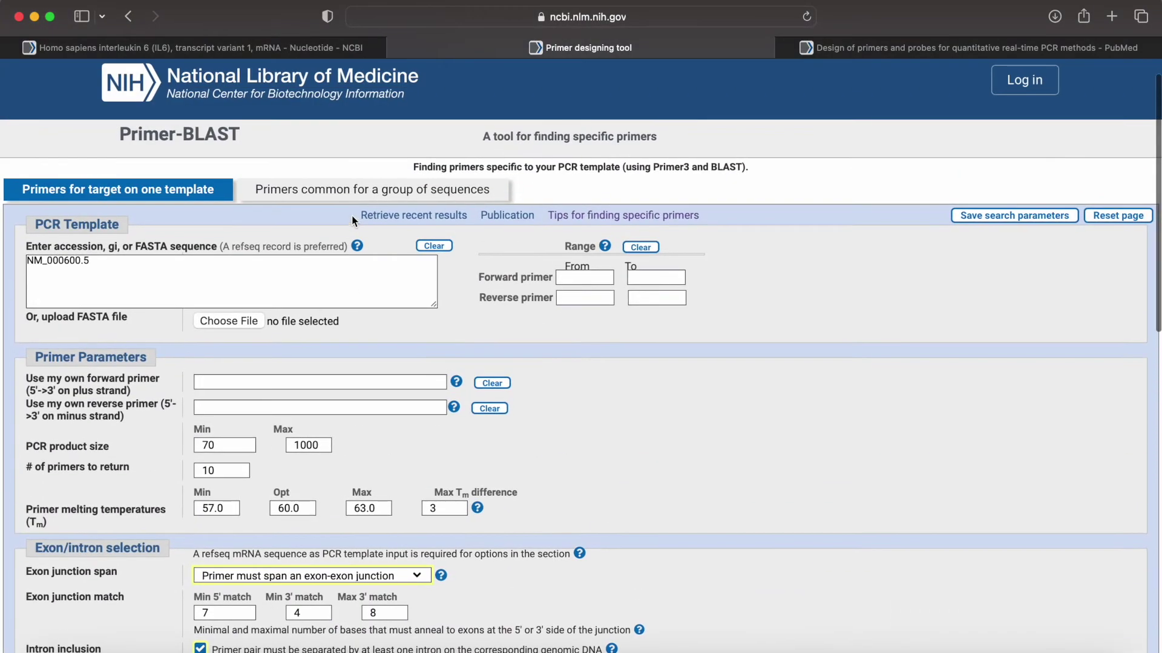
pyautogui.scroll(-10, 118, 269)
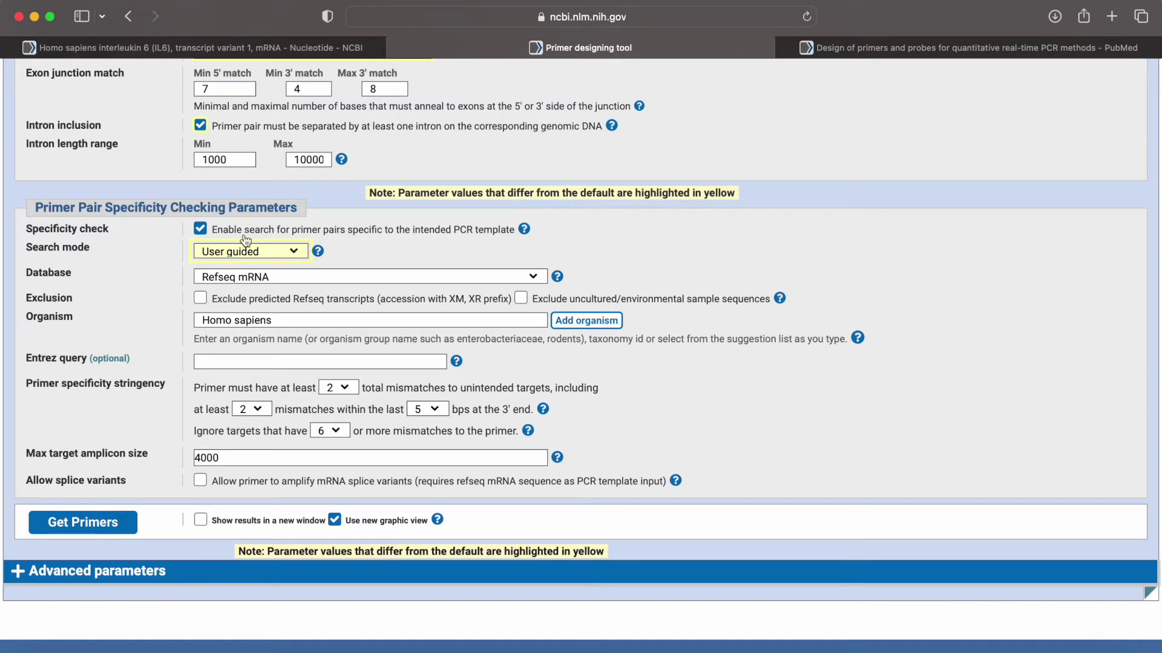
pyautogui.click(236, 277)
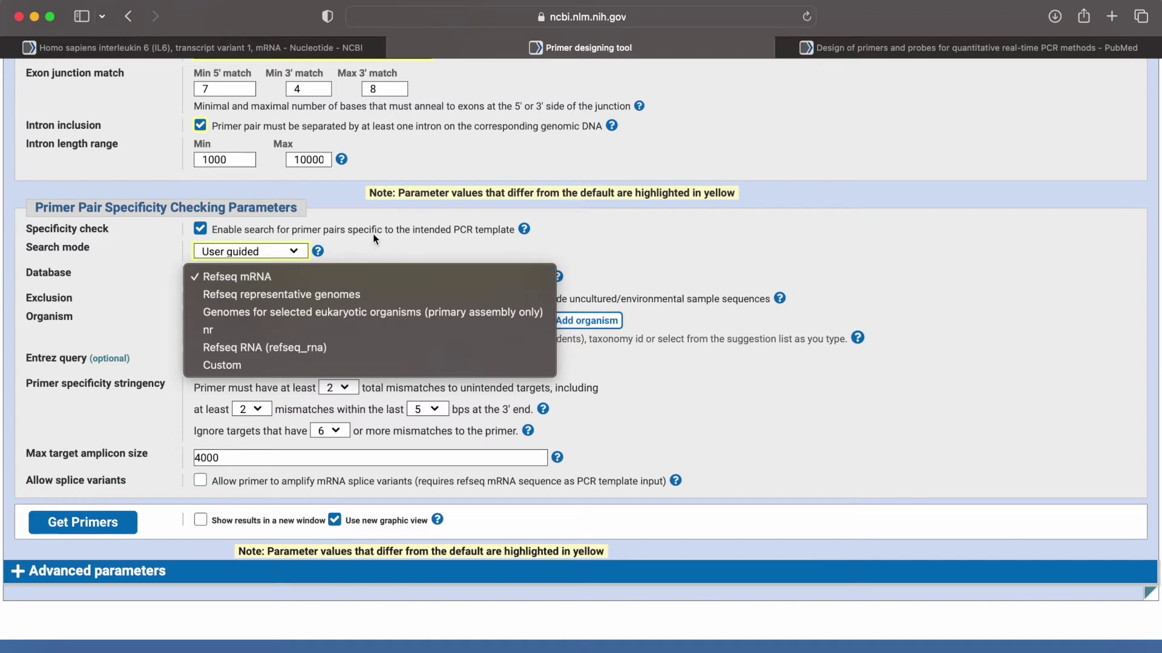
pyautogui.click(414, 231)
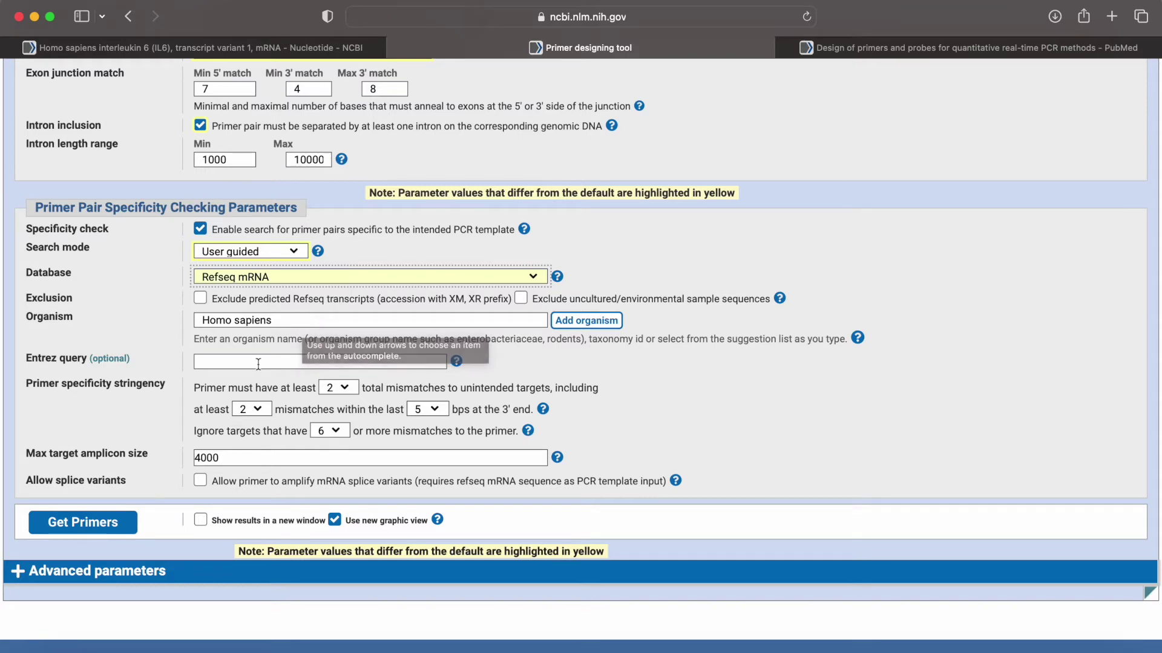
pyautogui.scroll(-3, 143, 385)
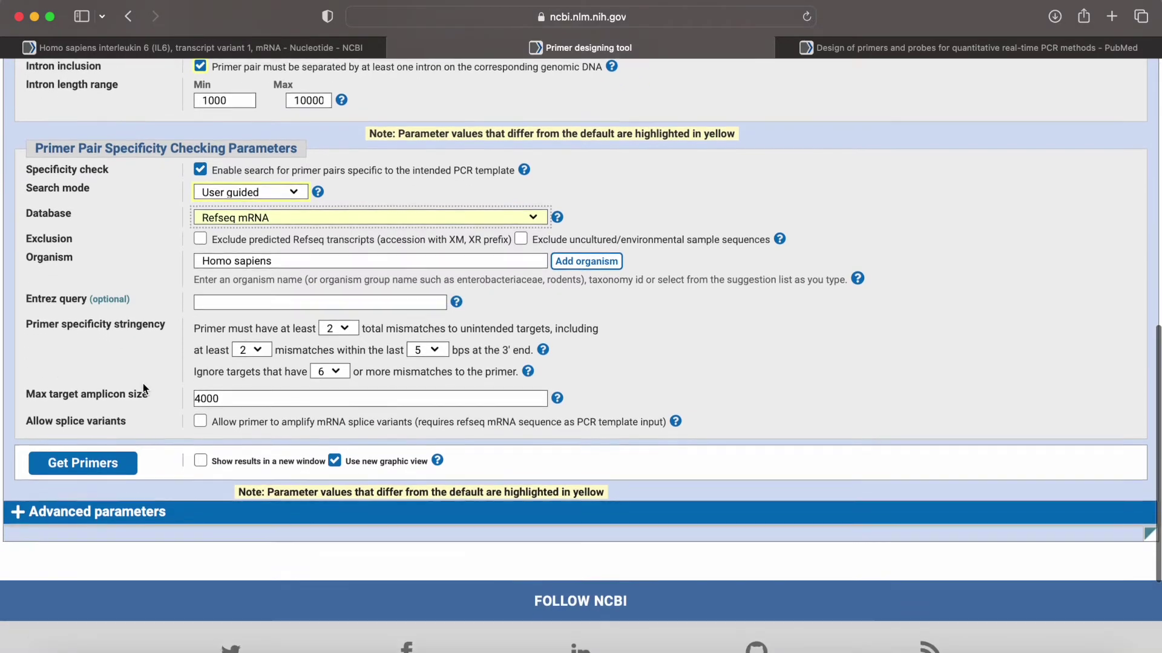
pyautogui.scroll(-2, 143, 387)
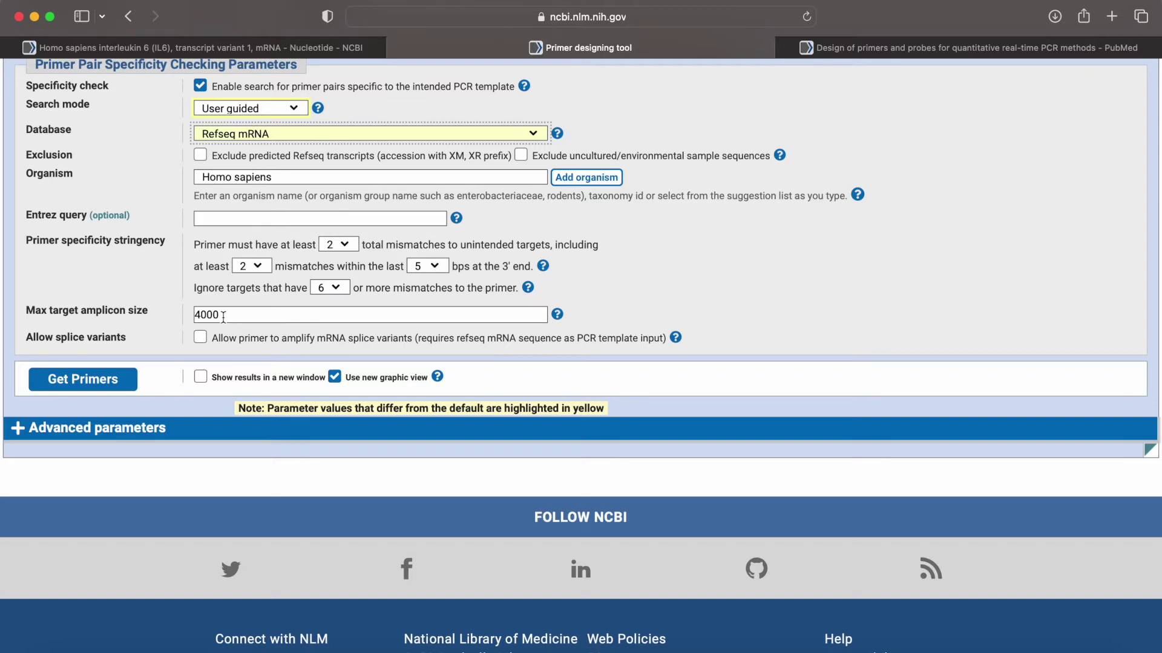
pyautogui.click(200, 338)
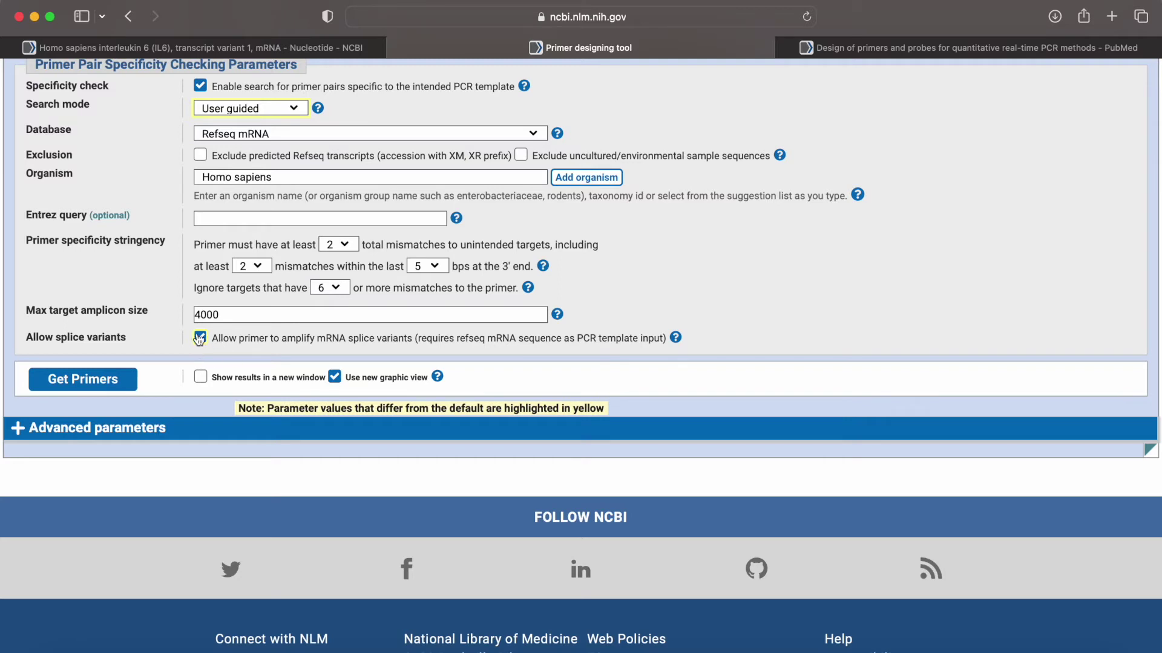
# Step: Expand the advanced parameters and examine the specificity checking, primer size, GC content, secondary structure, complementarity and salt concentration settings
pyautogui.click(110, 428)
pyautogui.scroll(-5, 110, 432)
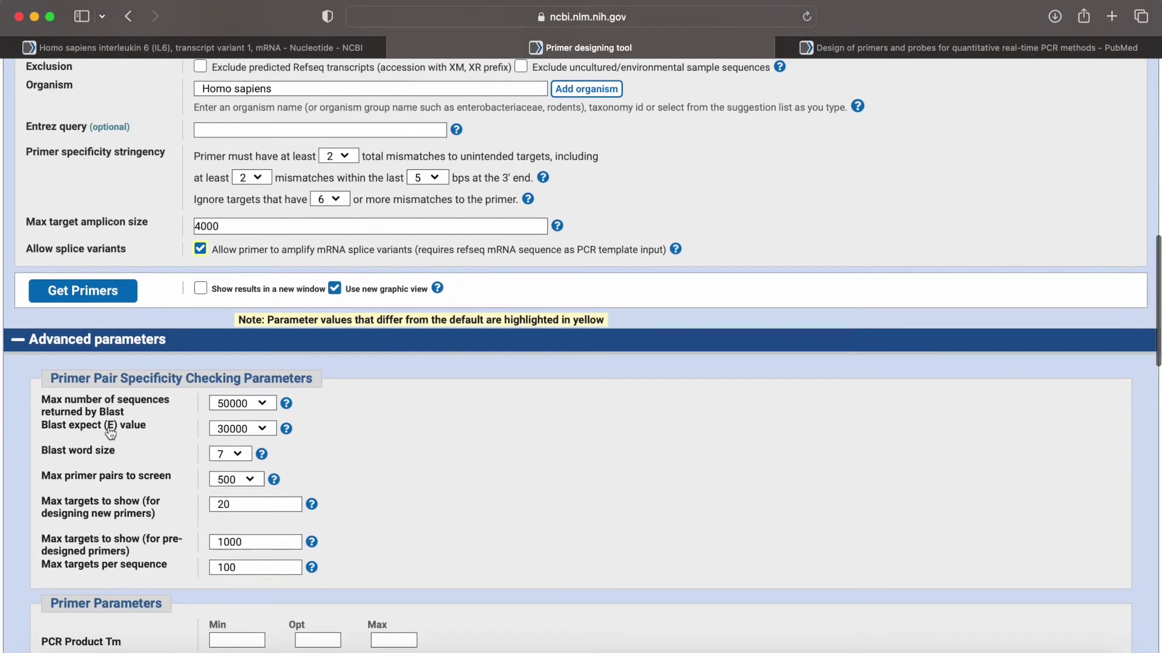
pyautogui.scroll(-3, 109, 432)
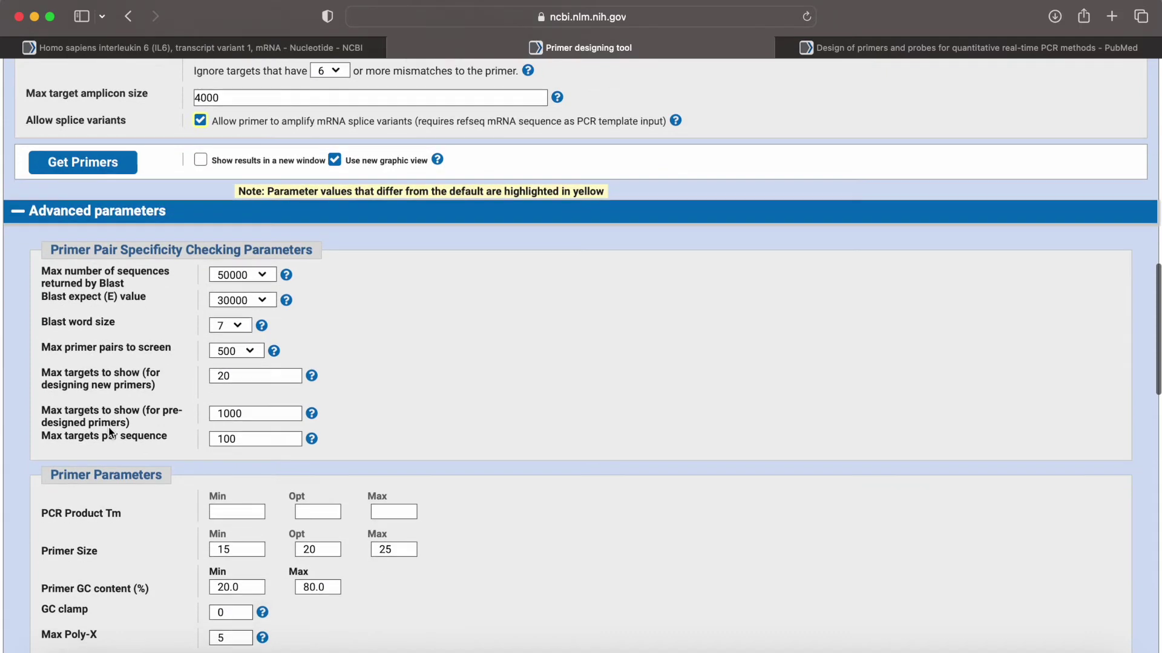
pyautogui.scroll(-3, 108, 427)
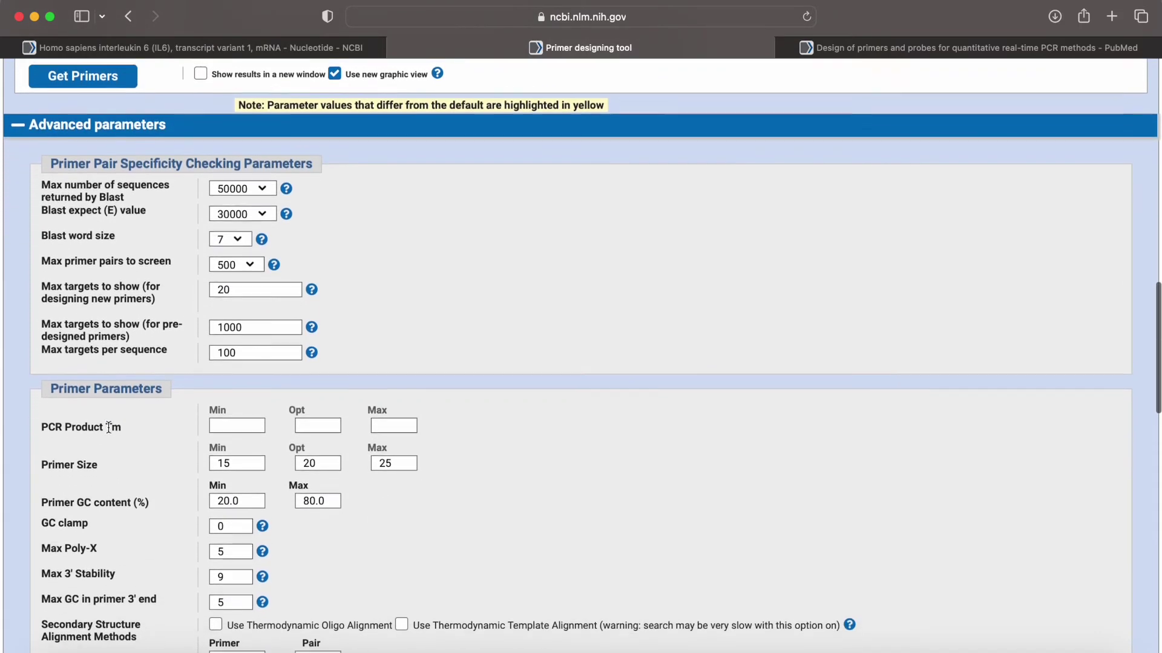
pyautogui.scroll(-4, 108, 428)
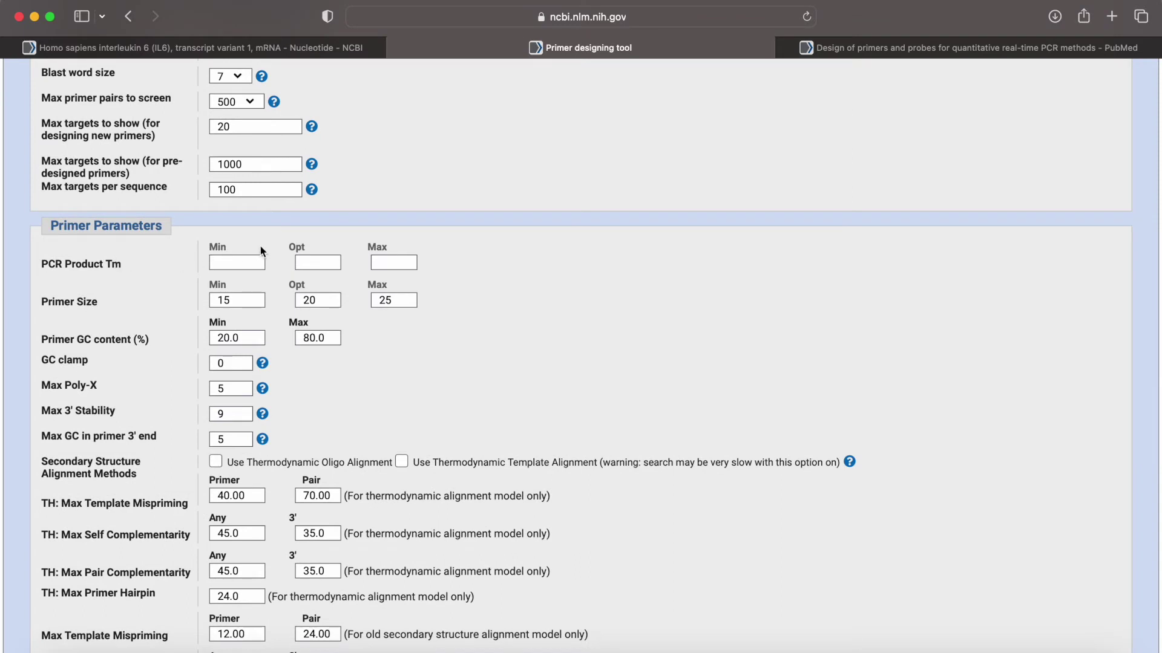
pyautogui.scroll(-3, 180, 300)
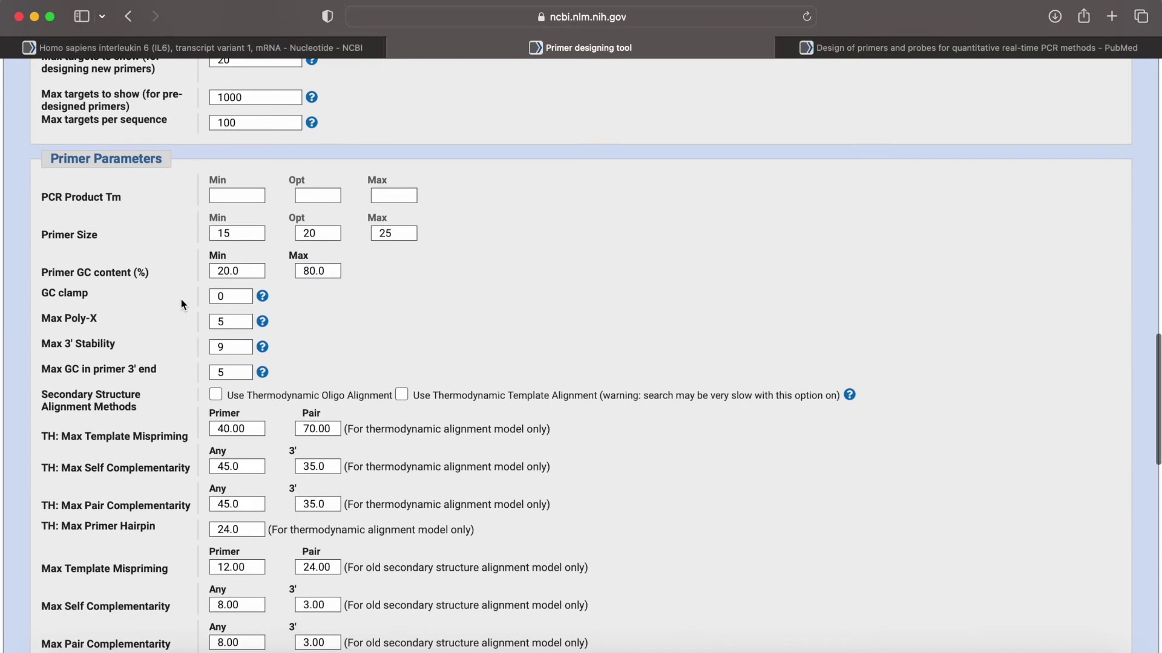
pyautogui.scroll(-2, 173, 282)
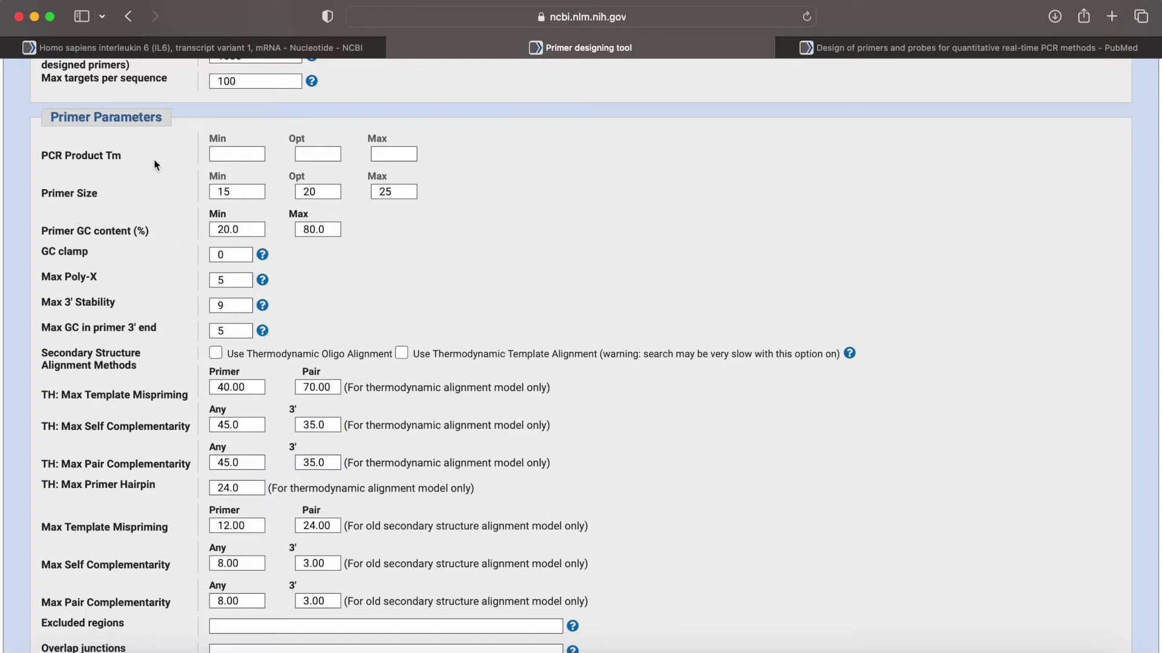
pyautogui.scroll(-4, 155, 162)
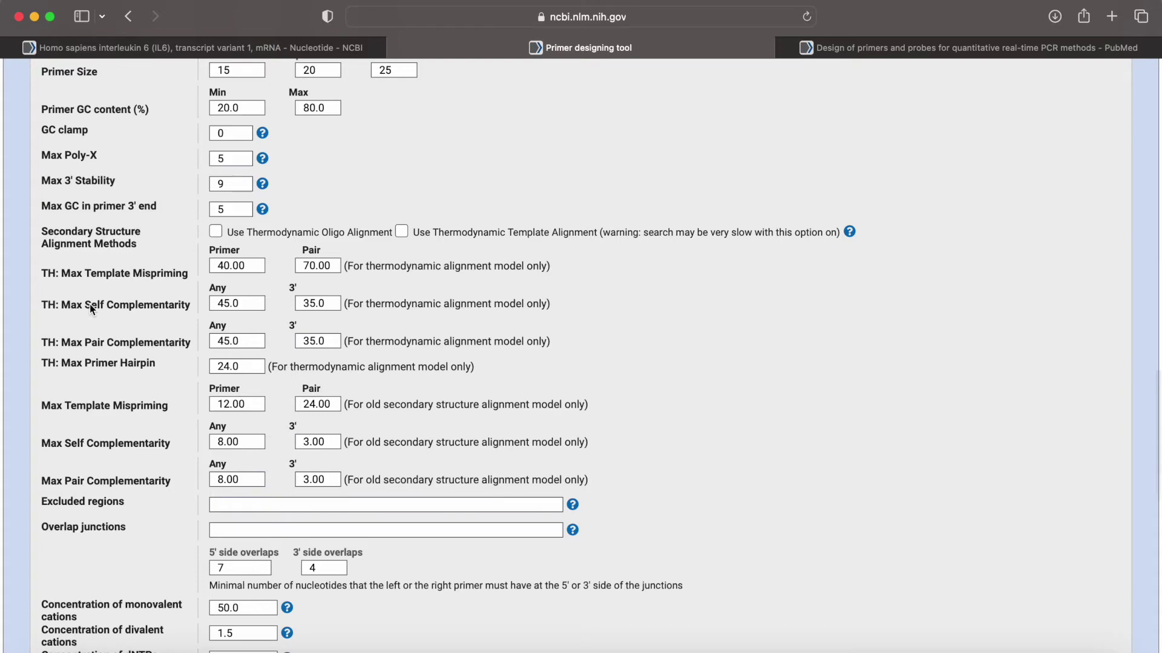
pyautogui.scroll(-3, 91, 309)
pyautogui.scroll(-2, 89, 304)
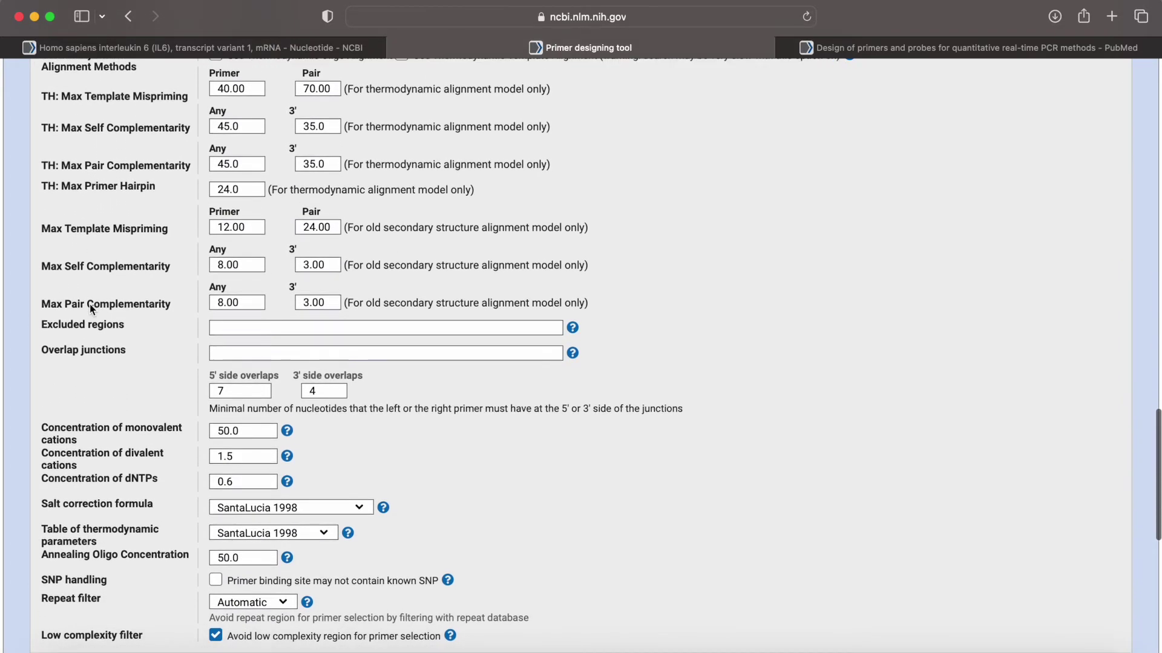
pyautogui.scroll(5, 90, 304)
pyautogui.scroll(-1, 90, 304)
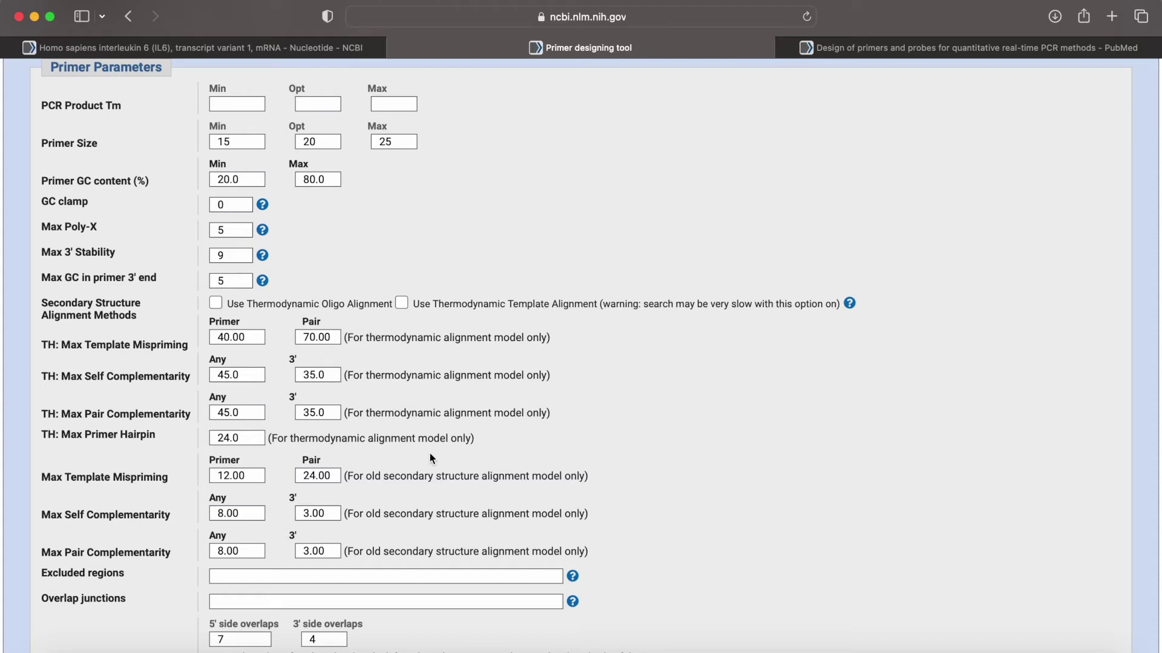
pyautogui.scroll(-5, 430, 458)
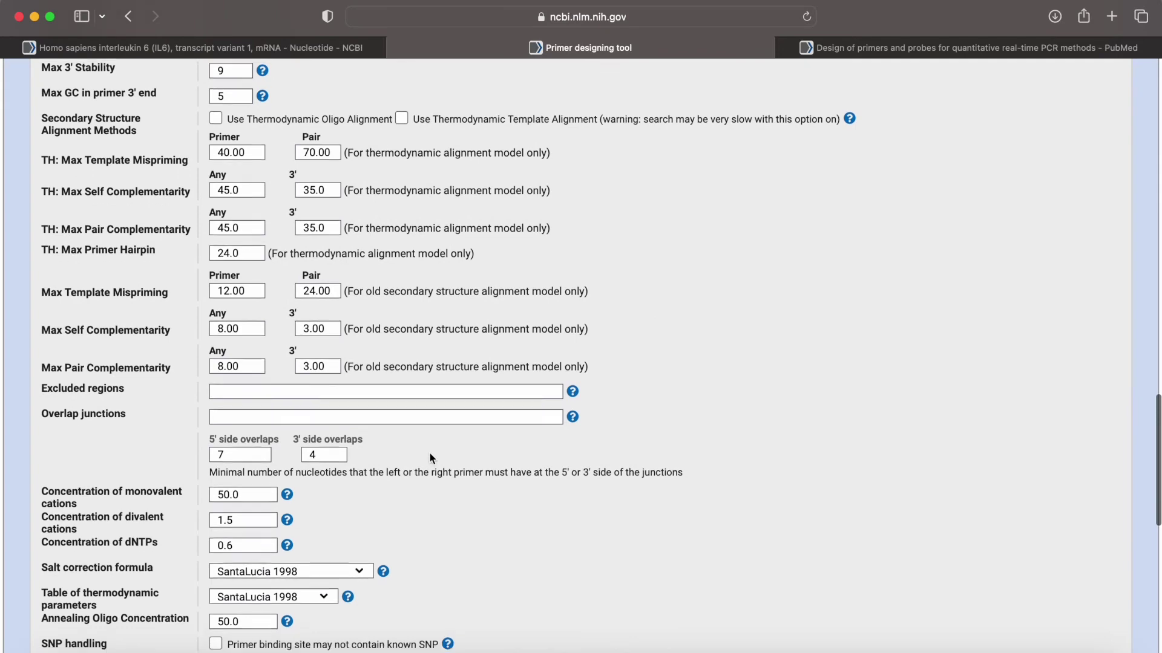
# Step: Enable picking an internal hybridization oligo with the default oligo parameters and submit the primer search
pyautogui.scroll(-3, 431, 458)
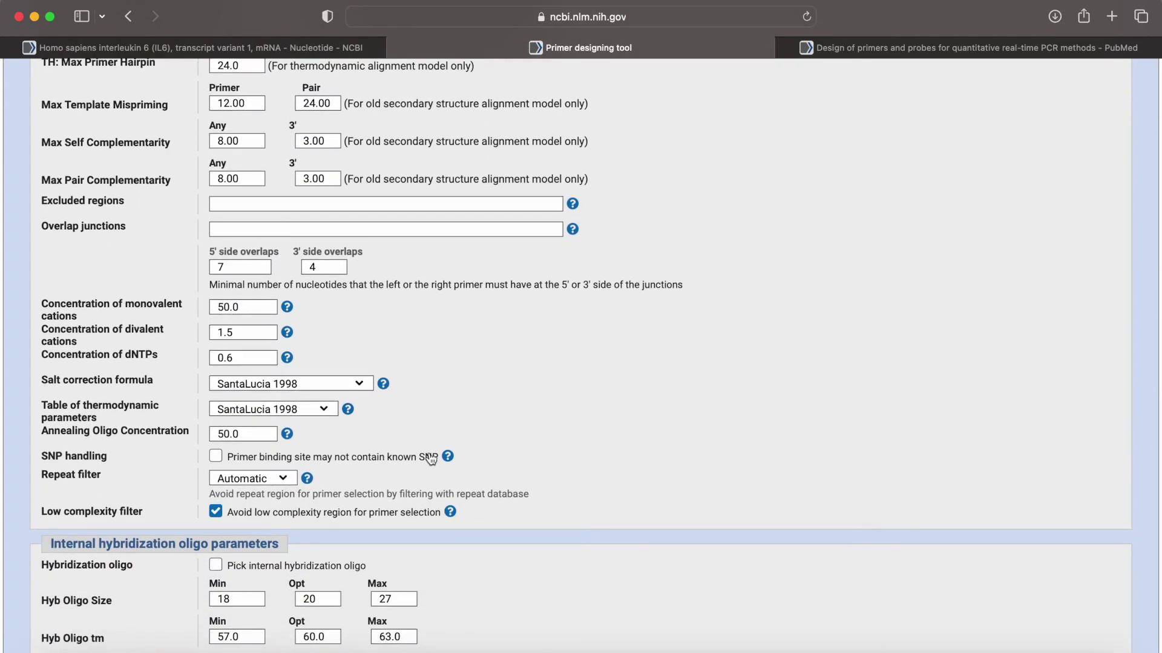
pyautogui.scroll(12, 431, 458)
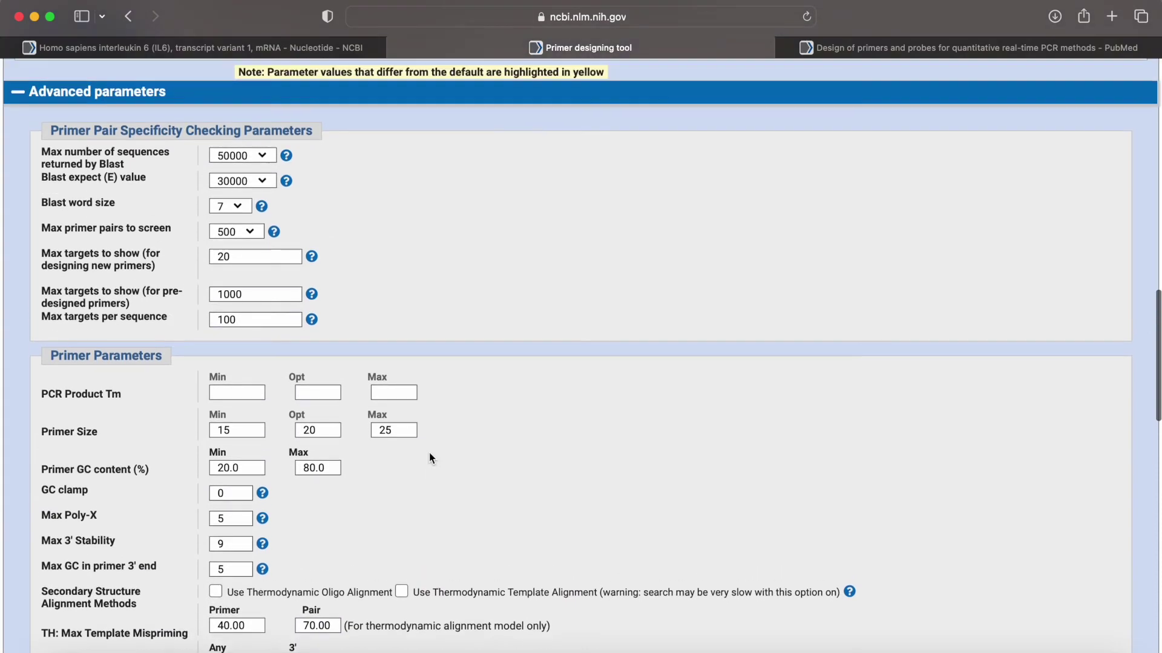
pyautogui.scroll(-15, 238, 451)
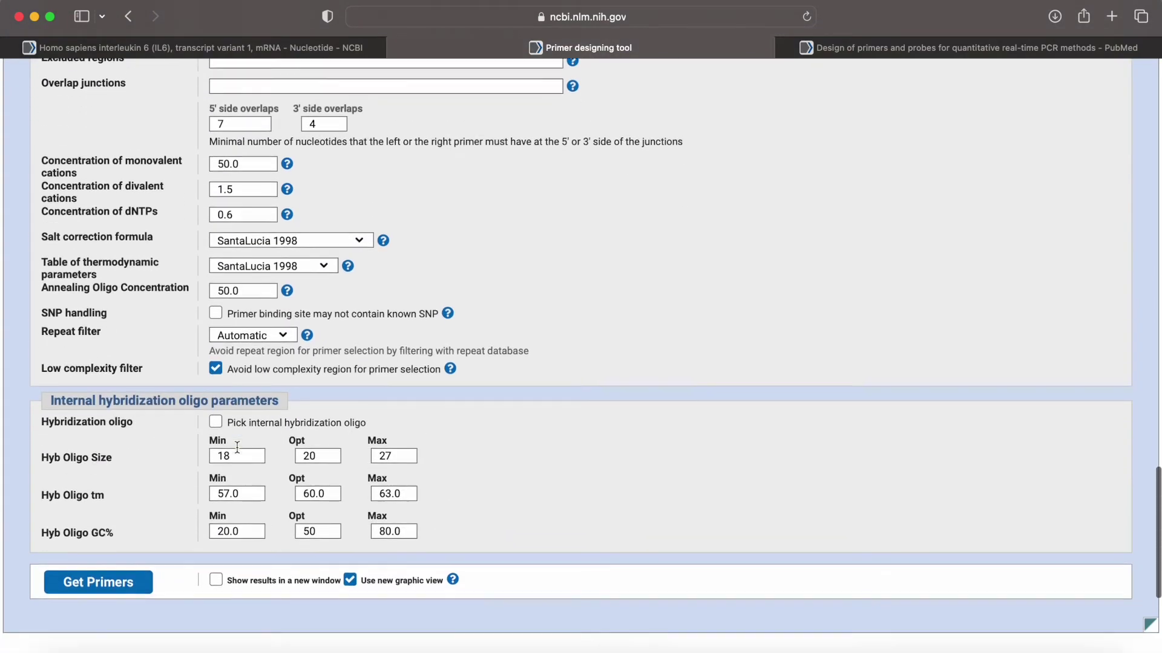
pyautogui.scroll(-1, 237, 449)
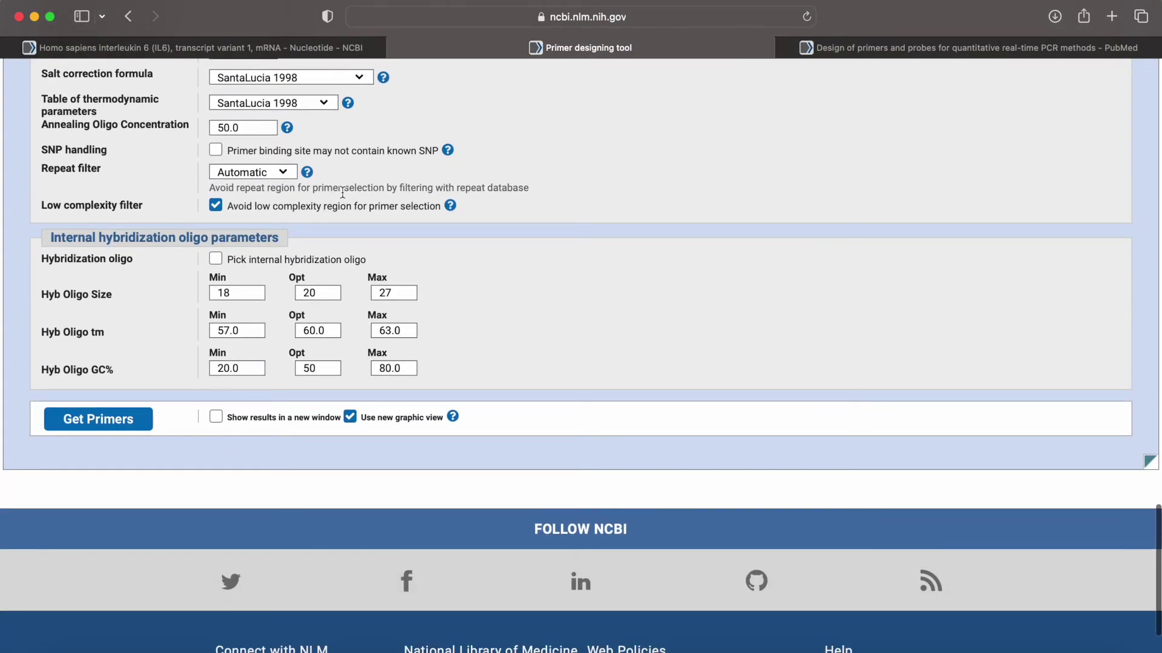
pyautogui.scroll(3, 342, 192)
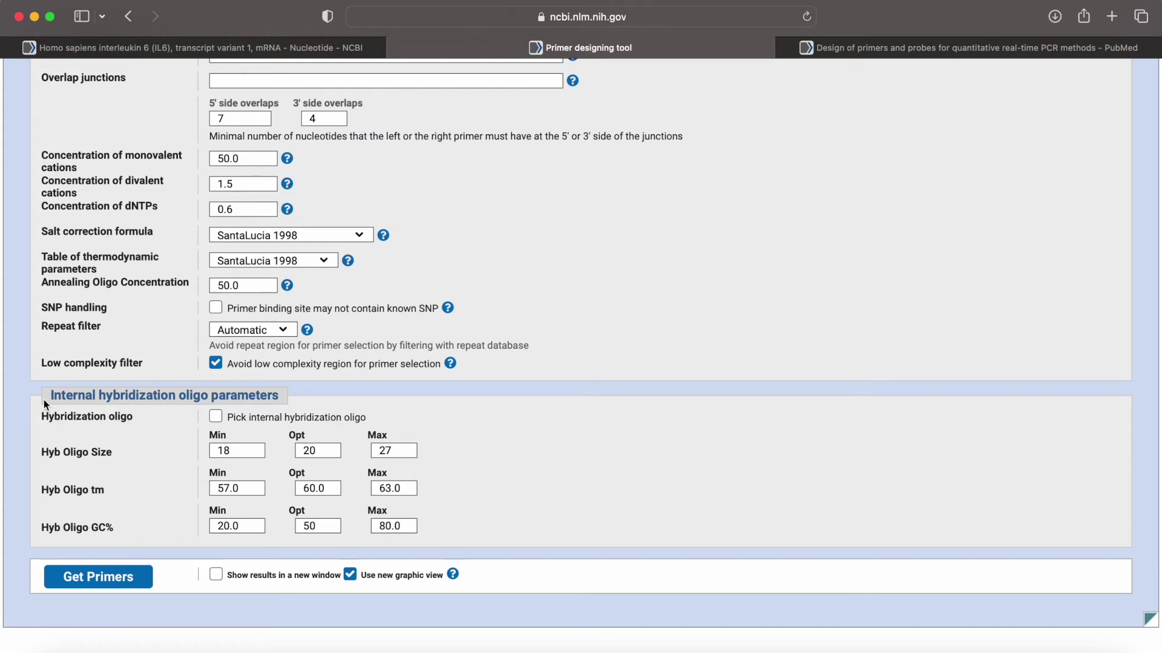
pyautogui.click(216, 417)
pyautogui.click(92, 582)
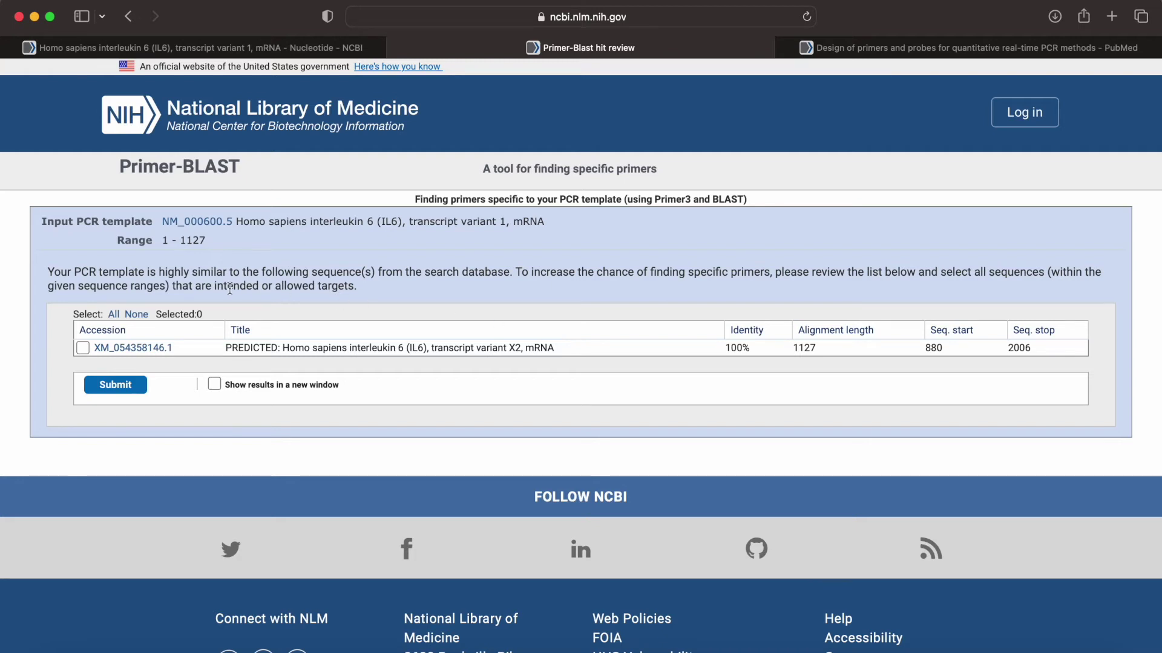
# Step: Accept XM_054358146.1, the predicted IL6 transcript variant X2, as an allowed target and submit the selection
pyautogui.click(83, 348)
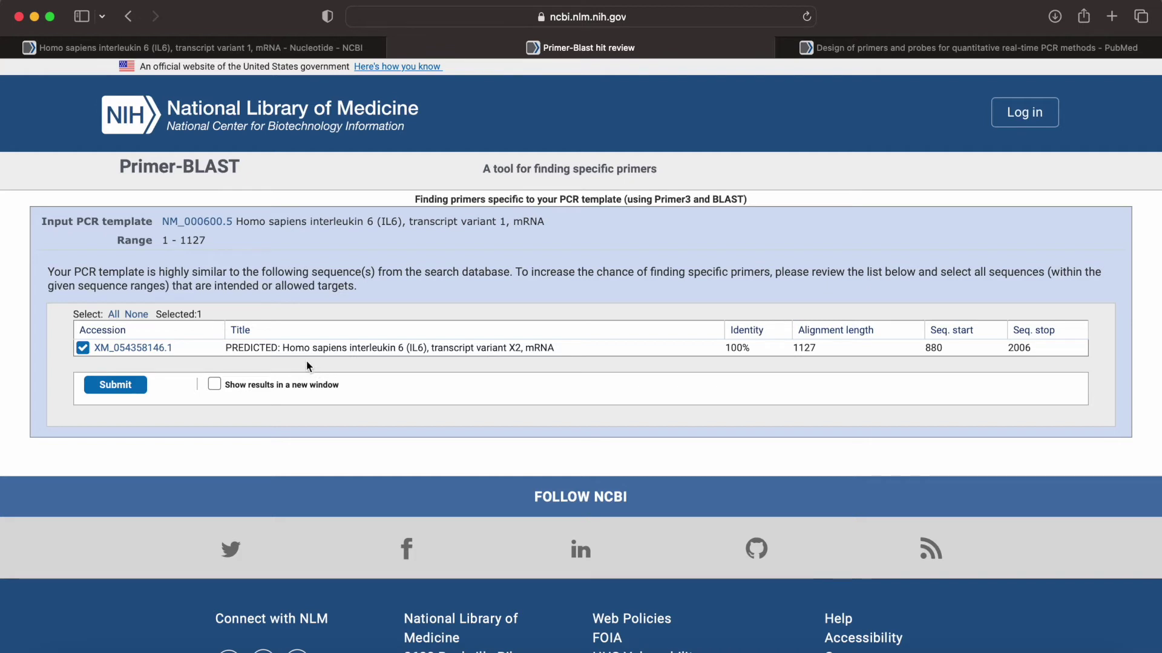
pyautogui.click(83, 348)
pyautogui.click(83, 349)
pyautogui.click(121, 386)
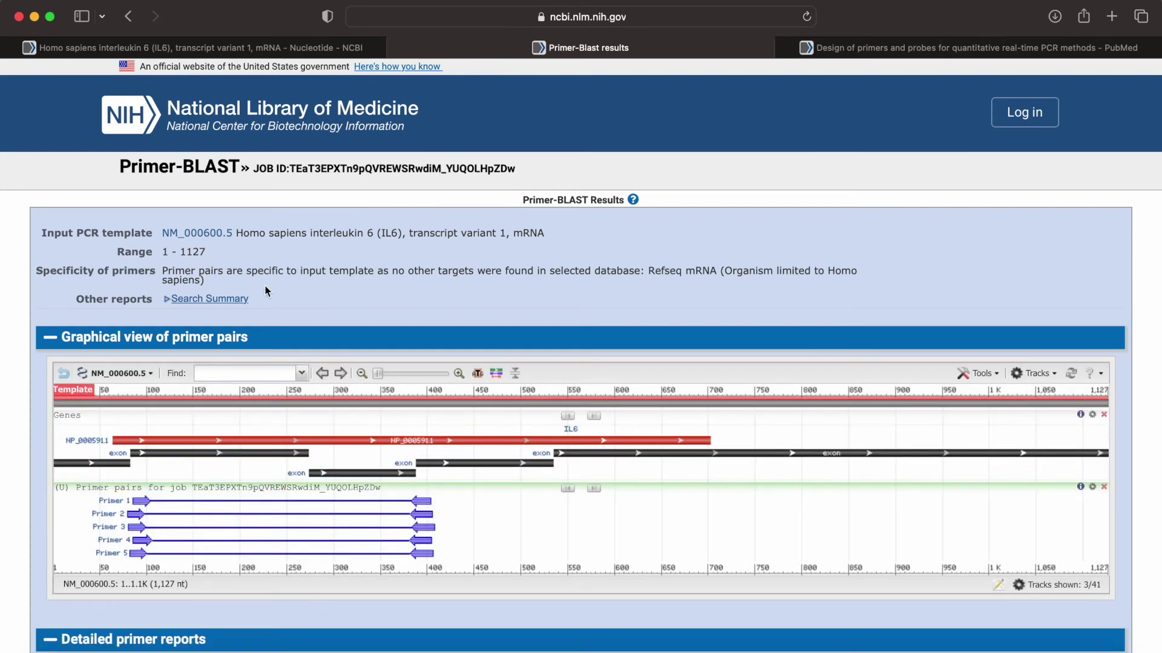
# Step: Examine where the primer pairs lie relative to the IL6 exons in the graphical view
pyautogui.scroll(-2, 265, 290)
pyautogui.scroll(-3, 265, 286)
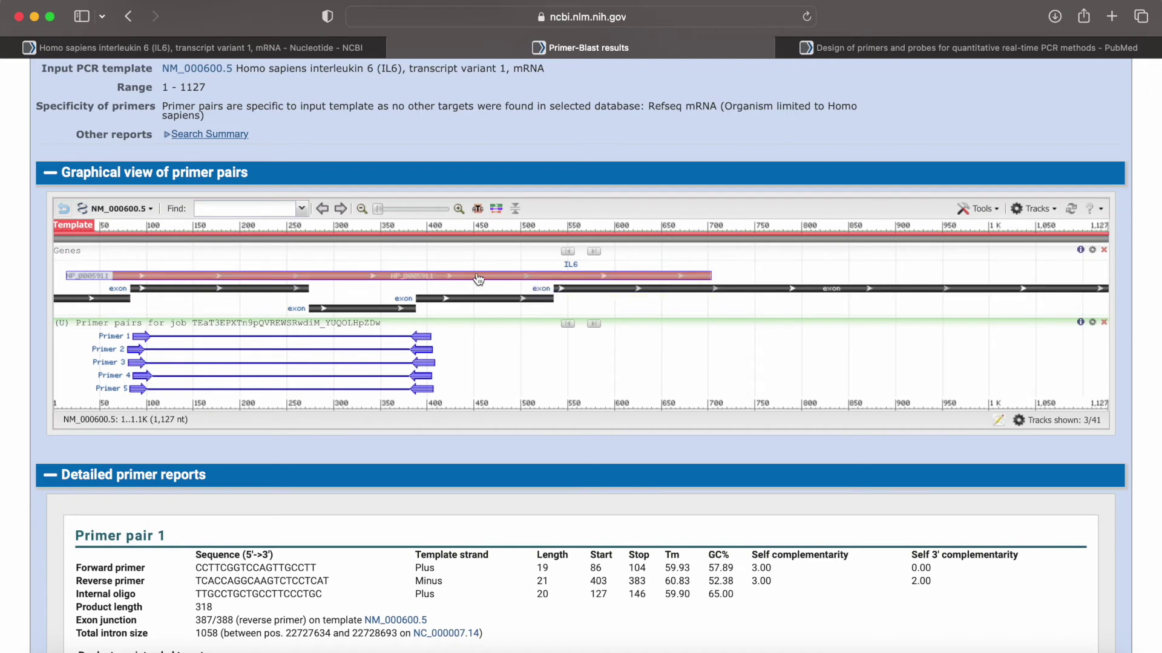
pyautogui.scroll(-2, 479, 279)
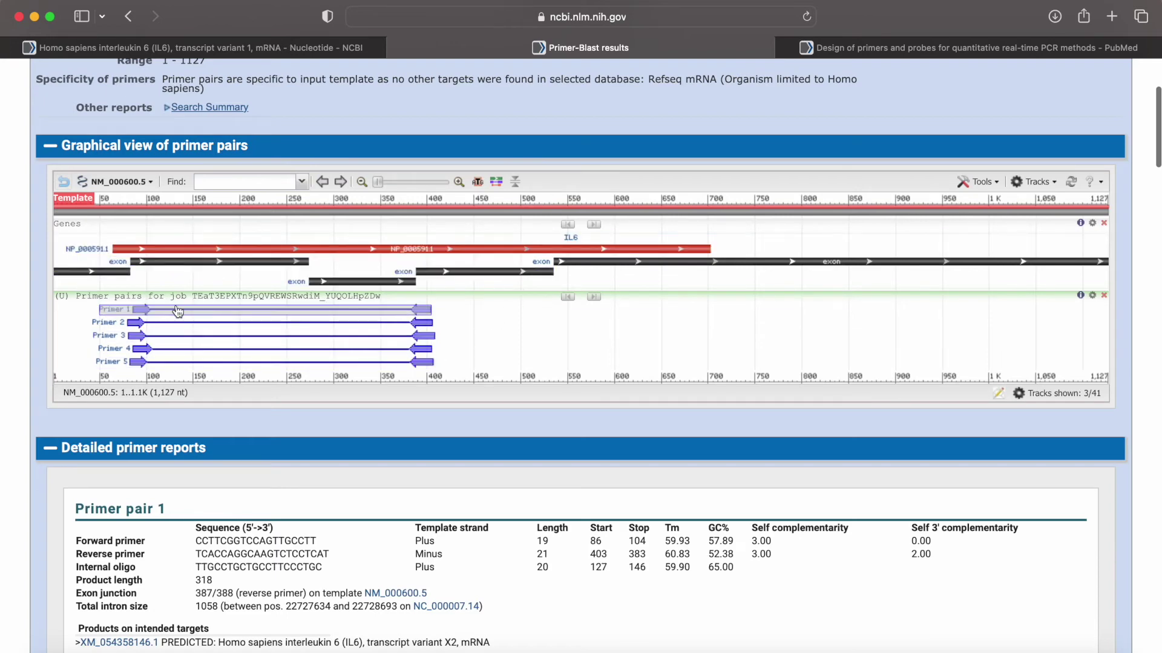
pyautogui.moveTo(137, 311)
pyautogui.scroll(-4, 406, 492)
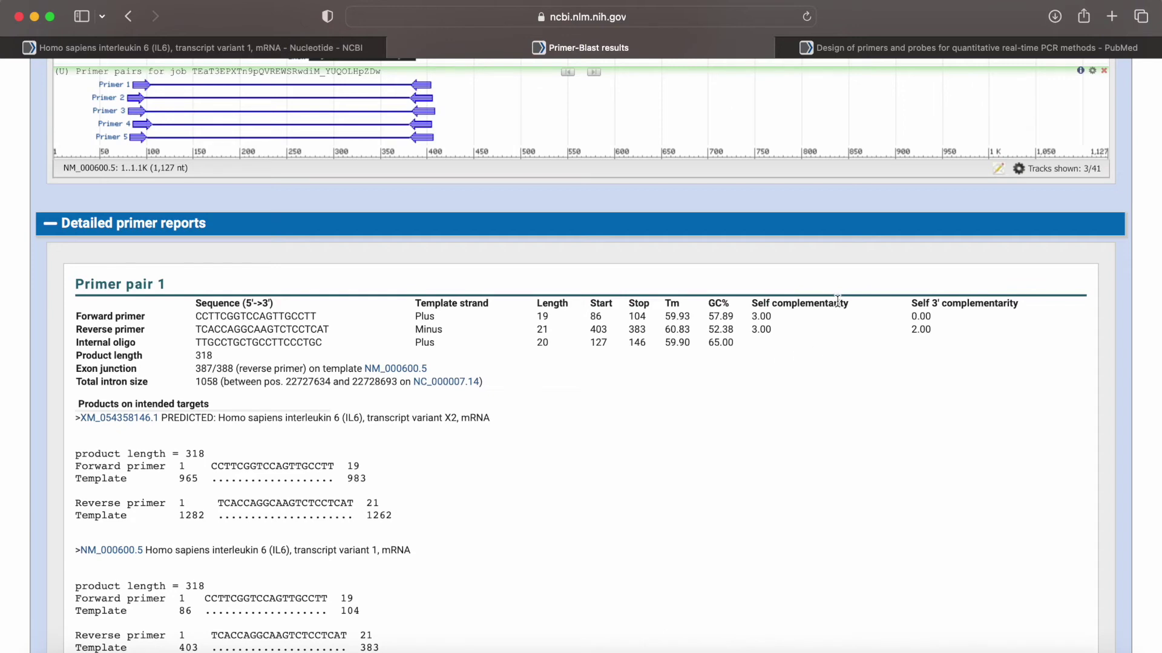
# Step: Compare the detailed primer reports for sequence, length, Tm, GC content, self complementarity and product length
pyautogui.scroll(-6, 813, 404)
pyautogui.scroll(-9, 813, 404)
pyautogui.scroll(-20, 813, 404)
pyautogui.scroll(20, 813, 401)
pyautogui.scroll(-10, 813, 400)
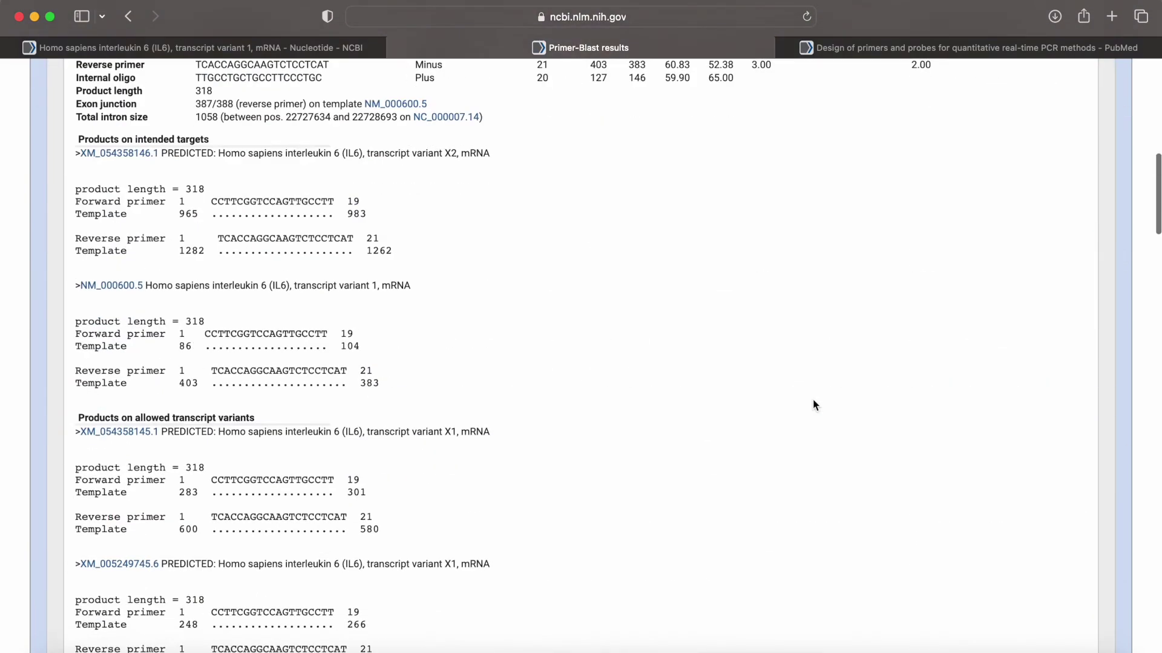
pyautogui.scroll(5, 813, 402)
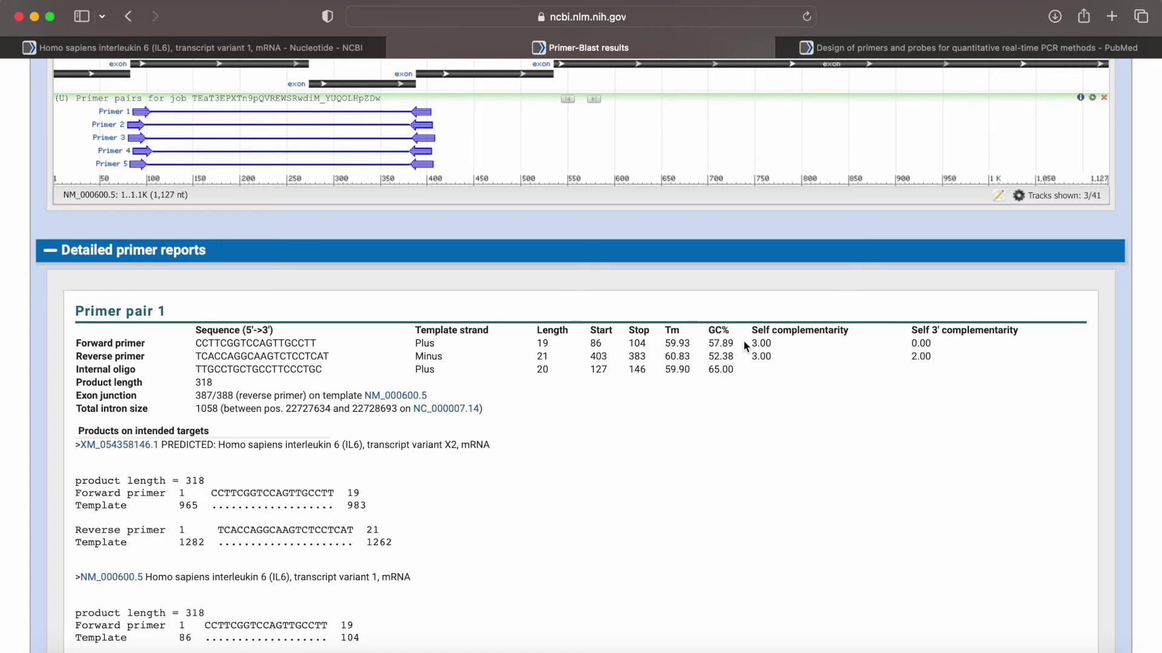
pyautogui.scroll(-10, 744, 345)
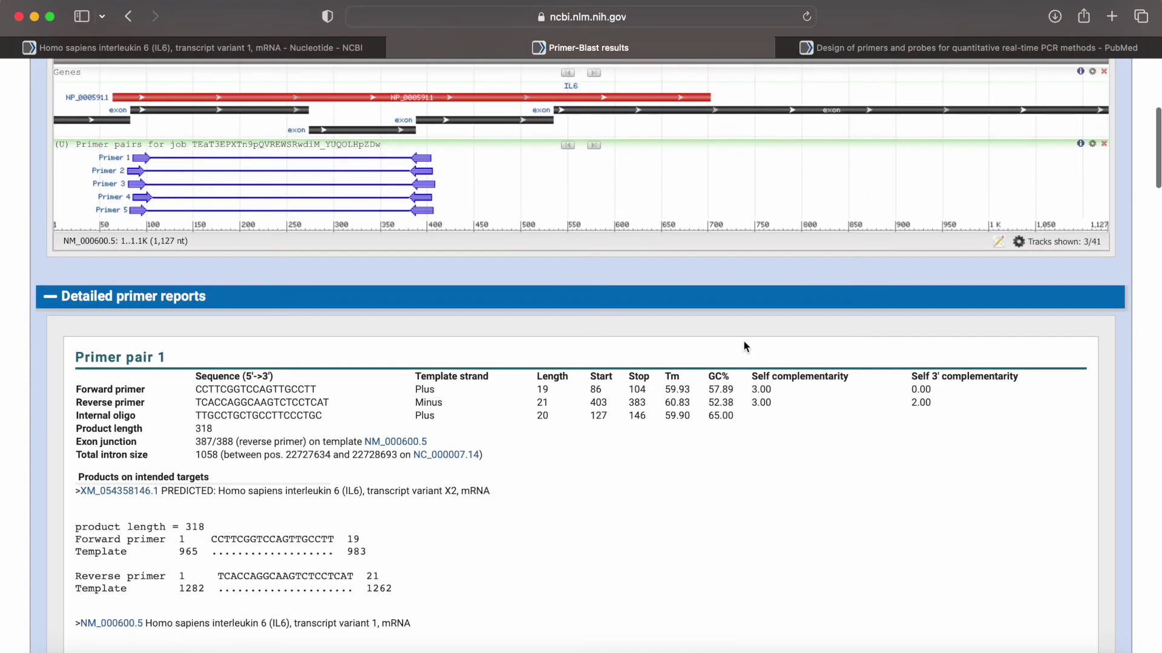
pyautogui.scroll(-4, 745, 345)
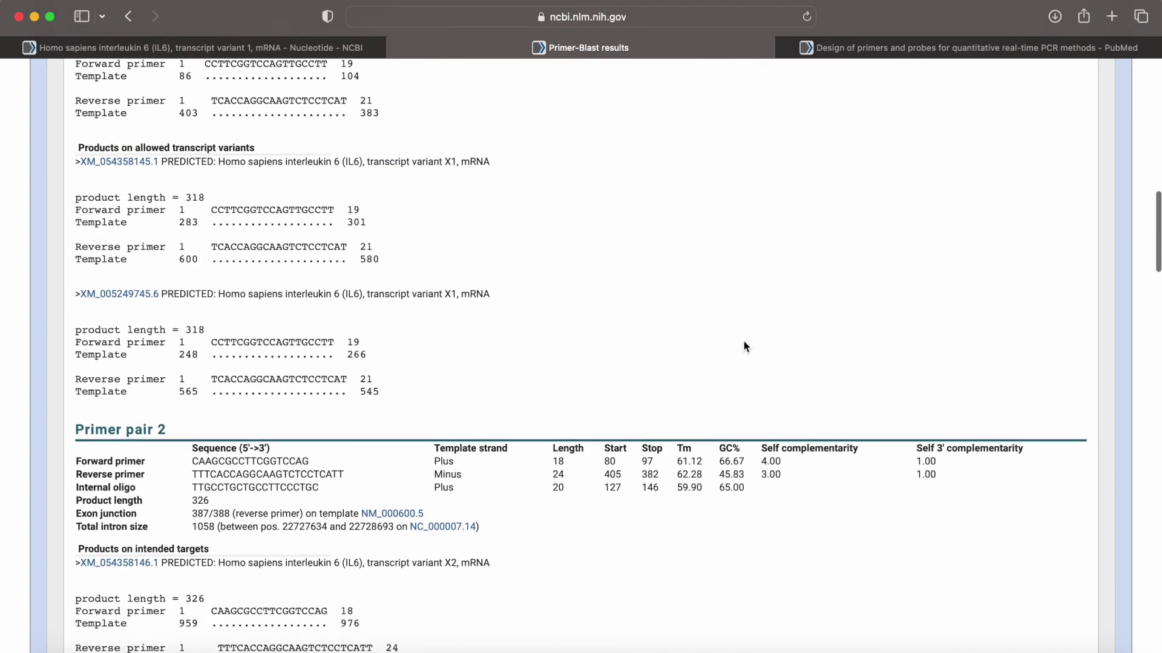
pyautogui.scroll(-15, 744, 345)
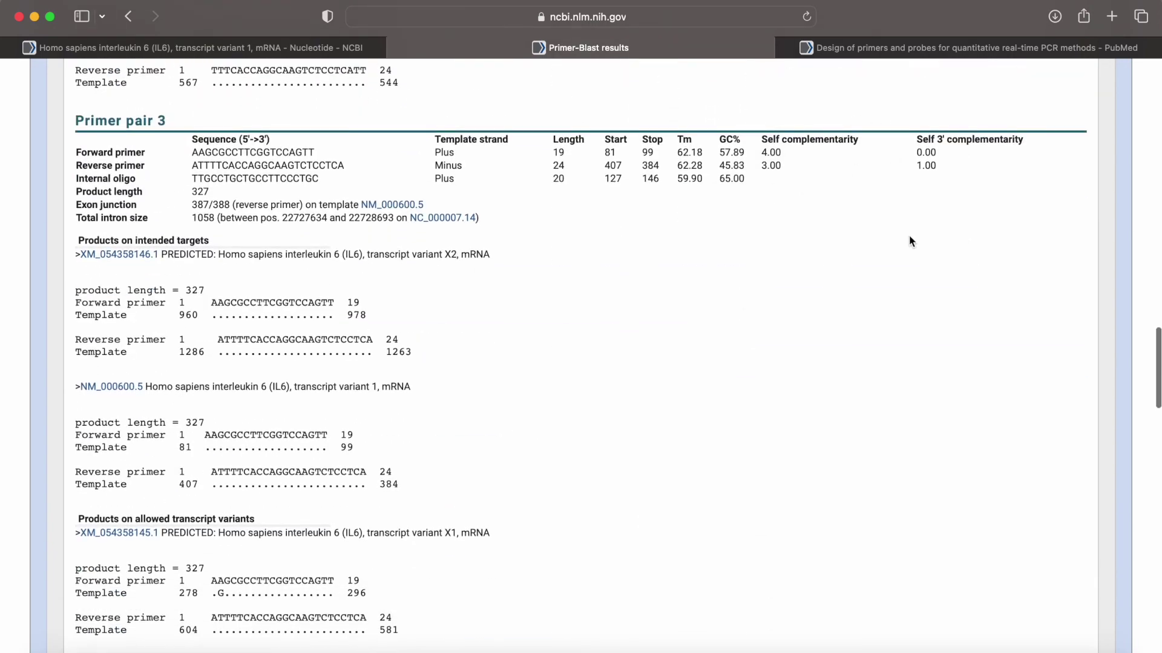
pyautogui.scroll(-1, 738, 311)
pyautogui.scroll(12, 738, 311)
pyautogui.scroll(-1, 738, 311)
pyautogui.scroll(10, 738, 316)
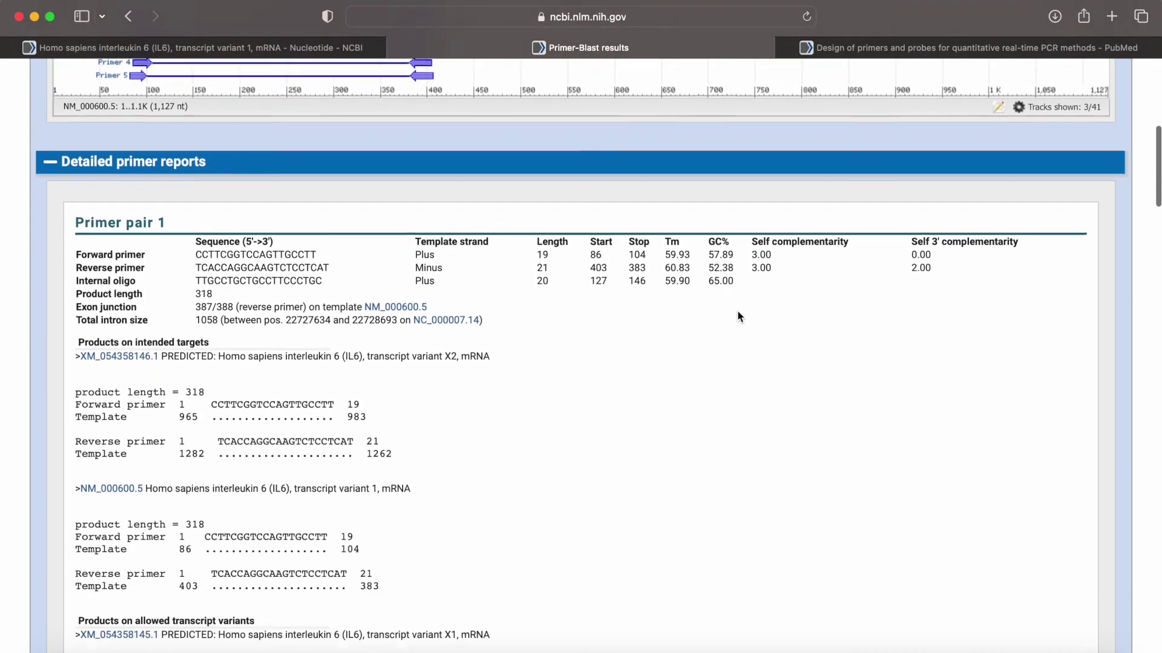
# Step: Check each primer pair's products on intended targets and allowed transcript variants for template mismatches
pyautogui.scroll(-1, 738, 316)
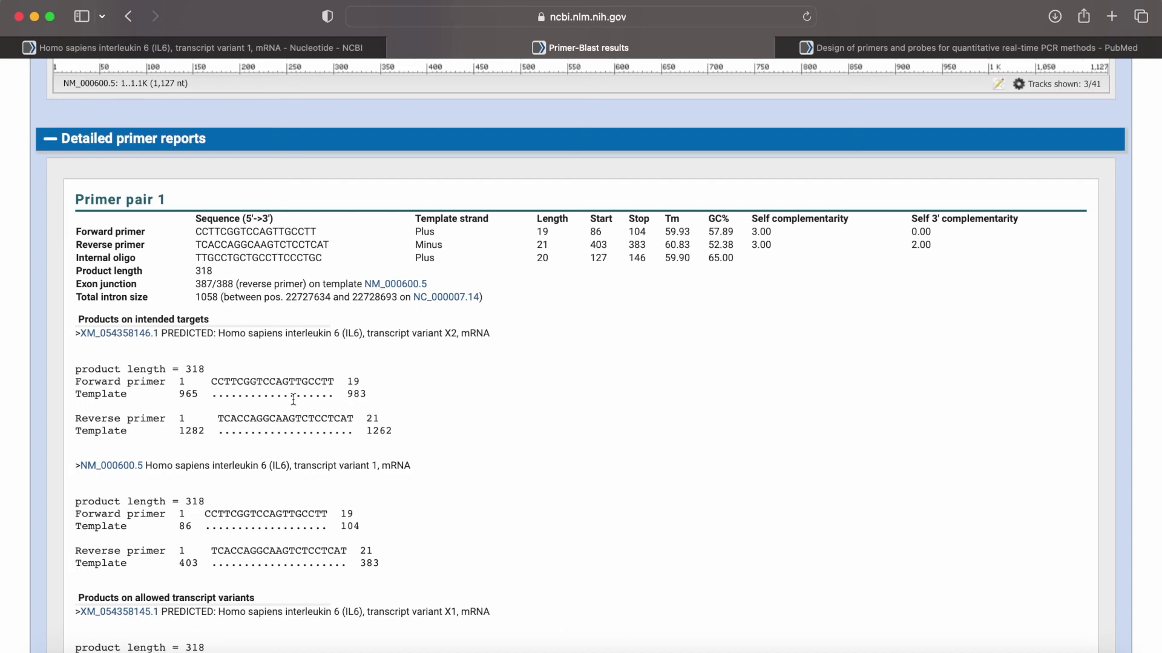
pyautogui.scroll(-10, 277, 379)
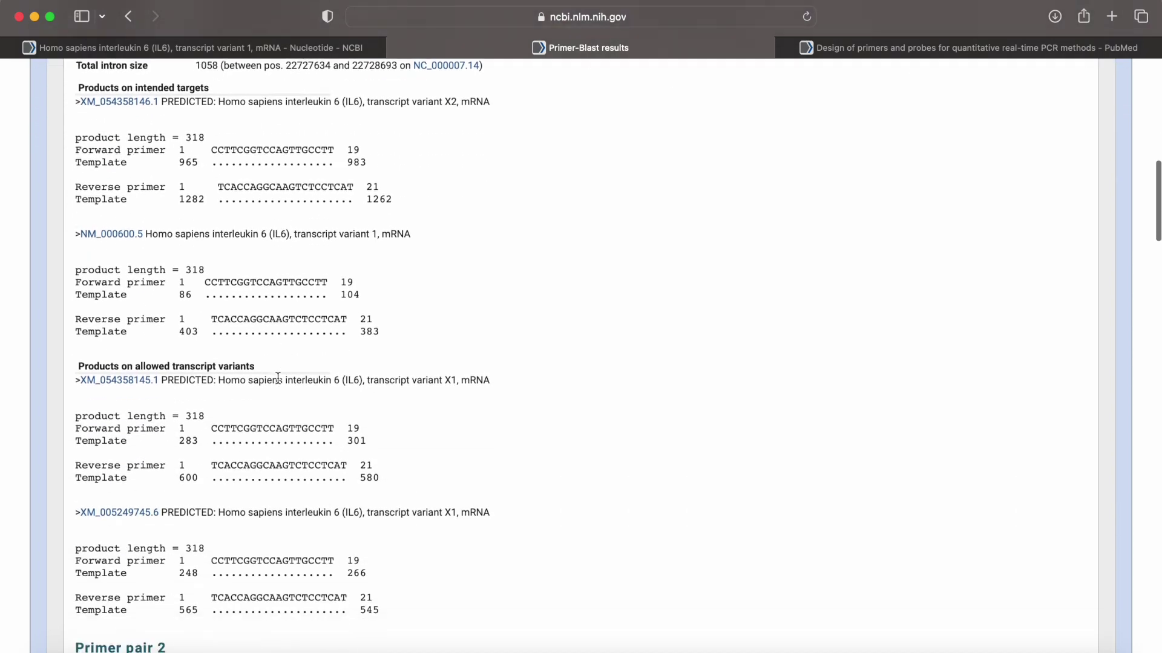
pyautogui.scroll(-8, 278, 378)
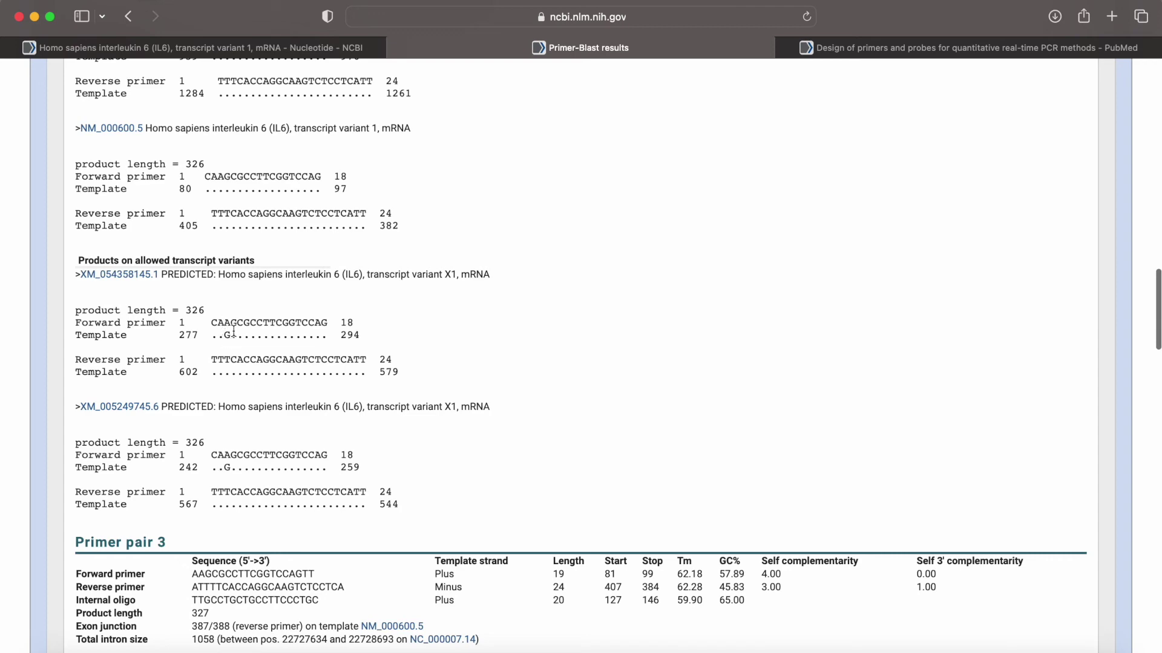
pyautogui.scroll(-5, 225, 340)
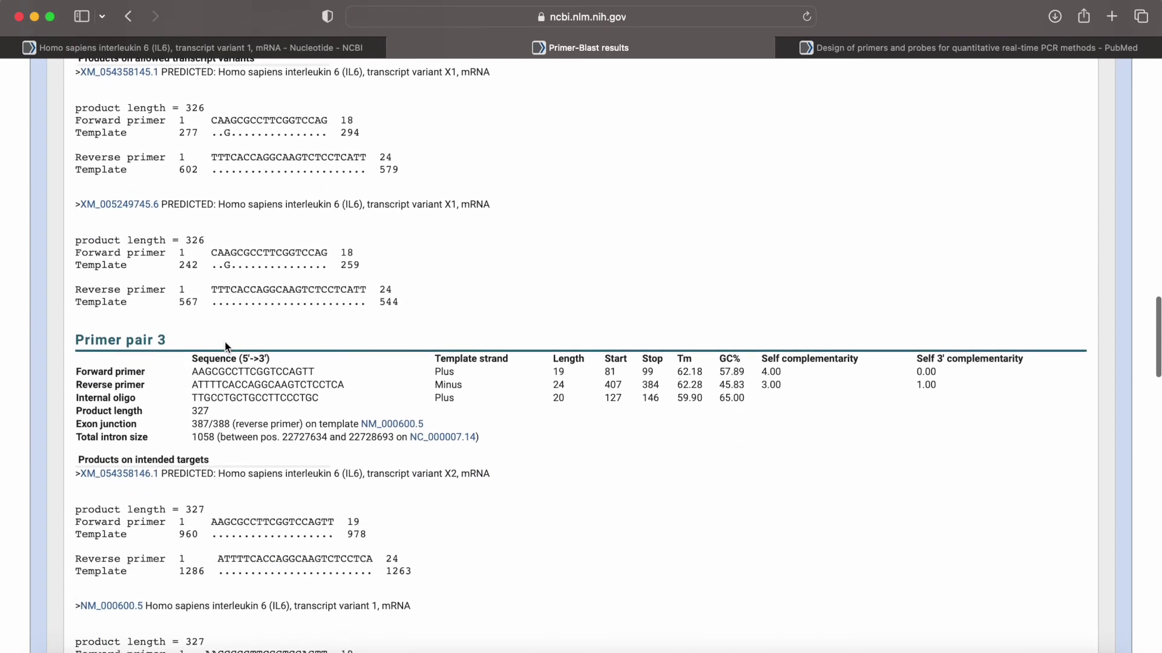
pyautogui.scroll(-10, 225, 346)
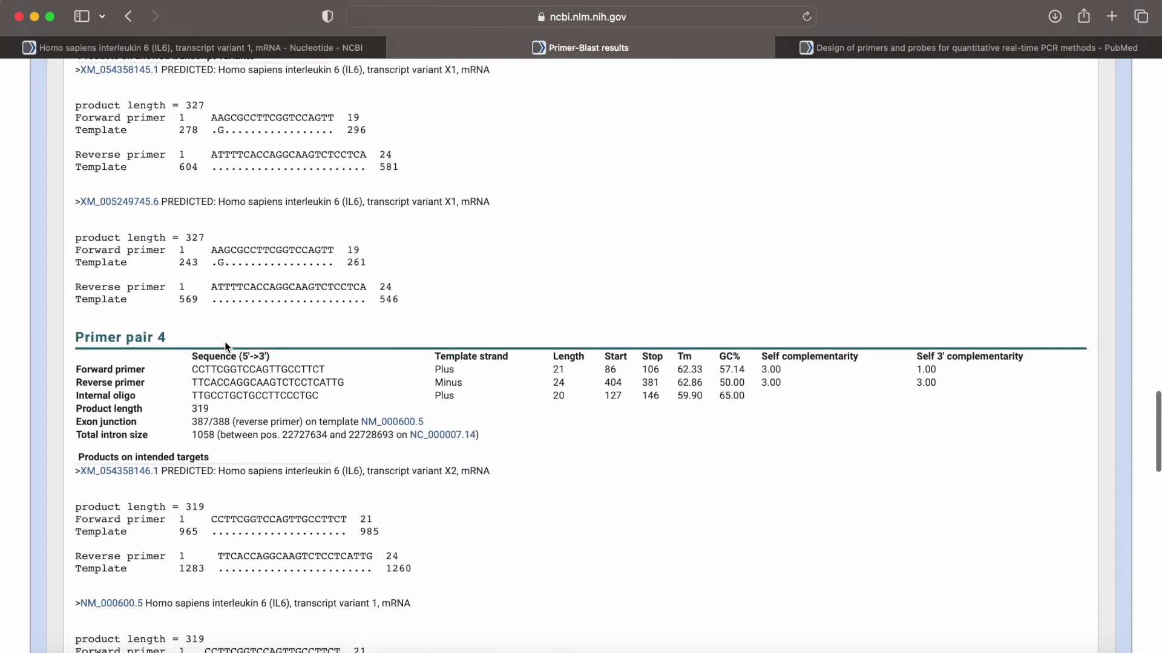
pyautogui.scroll(-20, 225, 346)
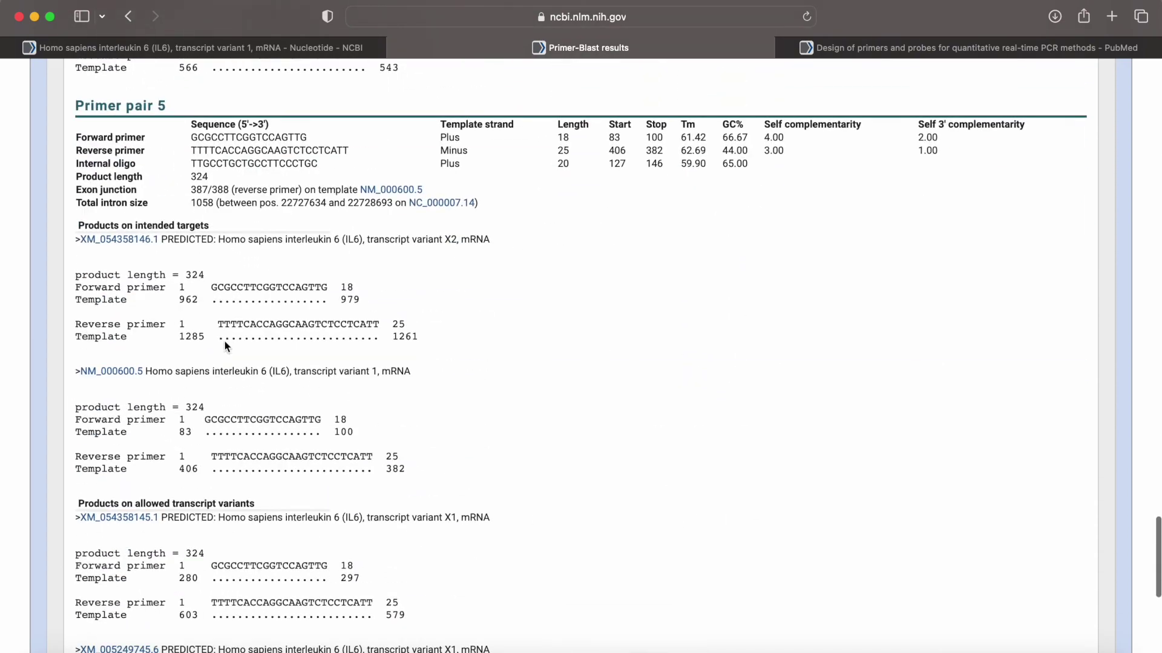
pyautogui.scroll(20, 224, 346)
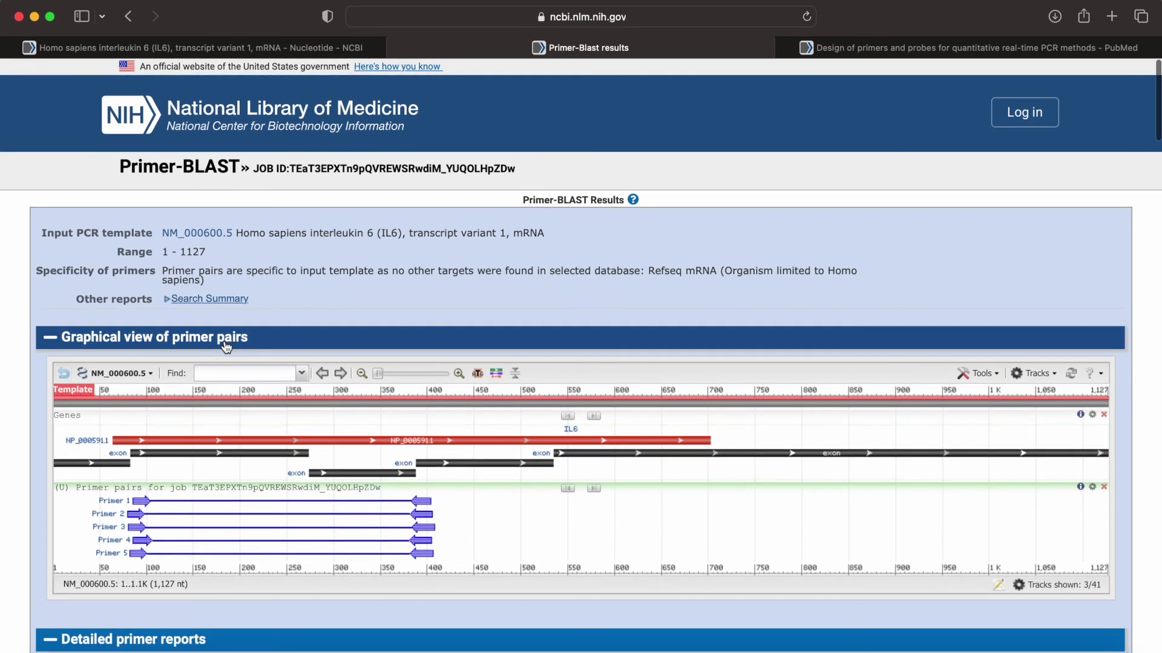
# Step: View the PubMed article on designing primers and probes for quantitative real-time PCR, and return to the primer results
pyautogui.scroll(-3, 225, 346)
pyautogui.scroll(2, 225, 346)
pyautogui.scroll(2, 227, 346)
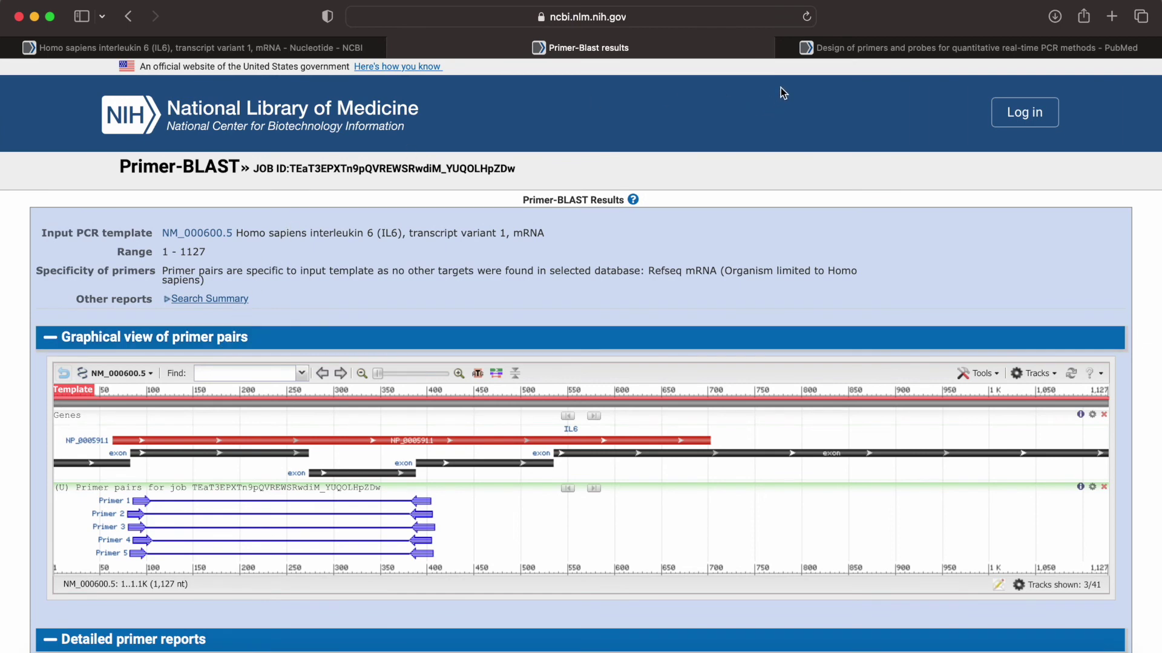
pyautogui.click(880, 46)
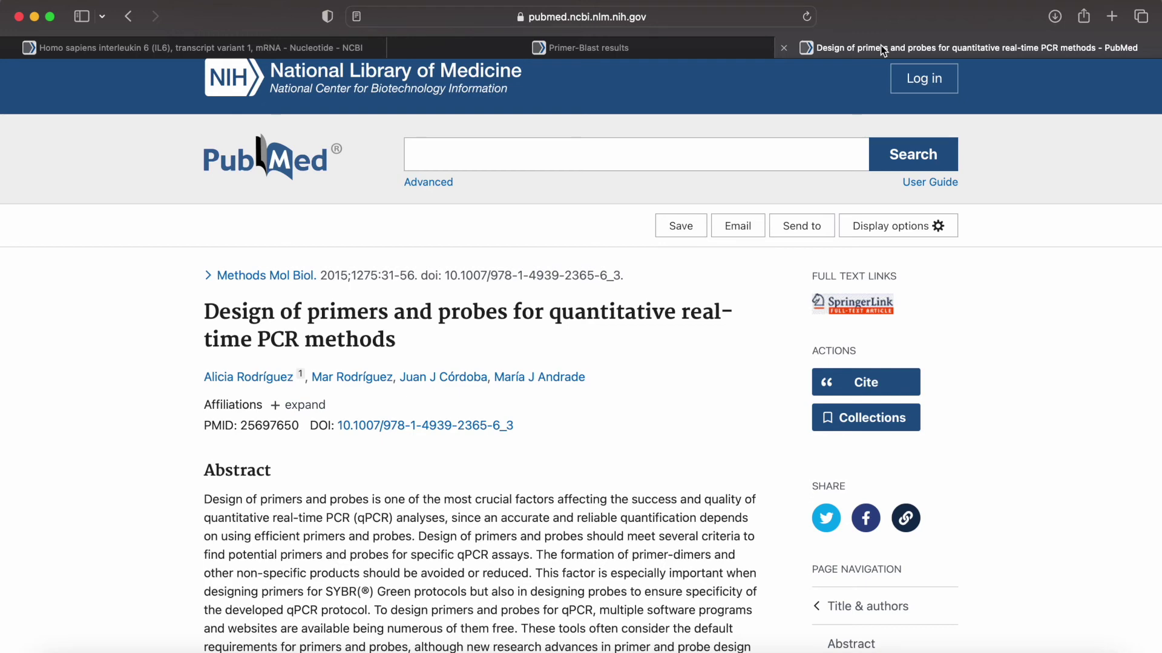
pyautogui.click(662, 42)
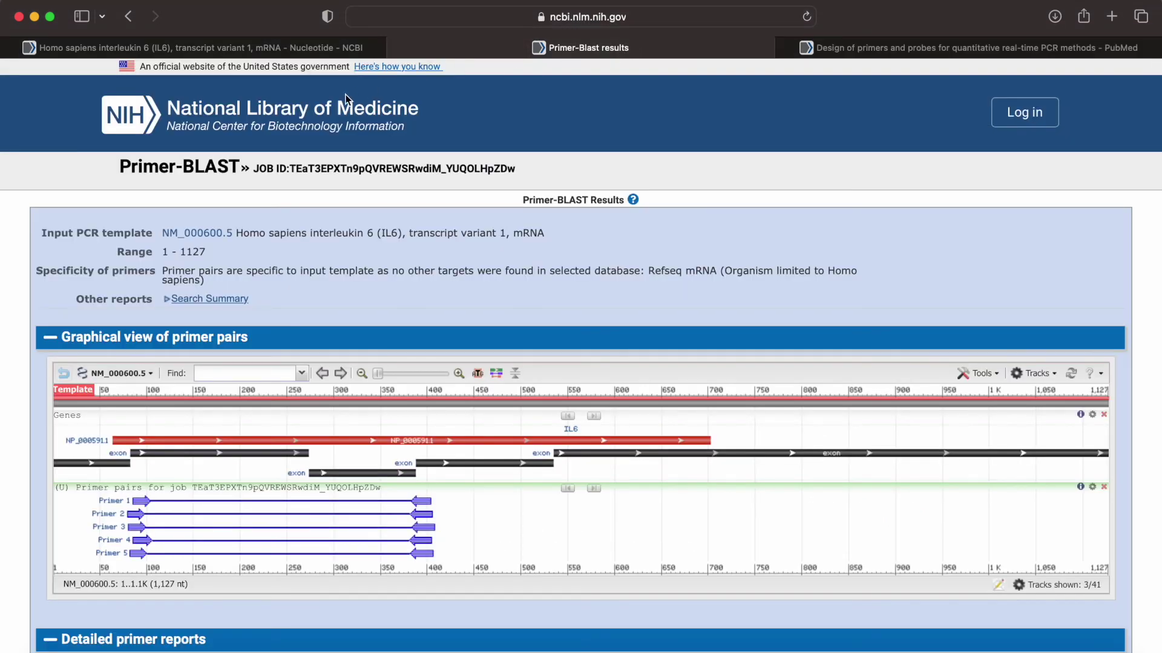
# Step: Open a blank Primer-BLAST form for primers common to a group of sequences and dismiss the Sleep notification
pyautogui.click(173, 172)
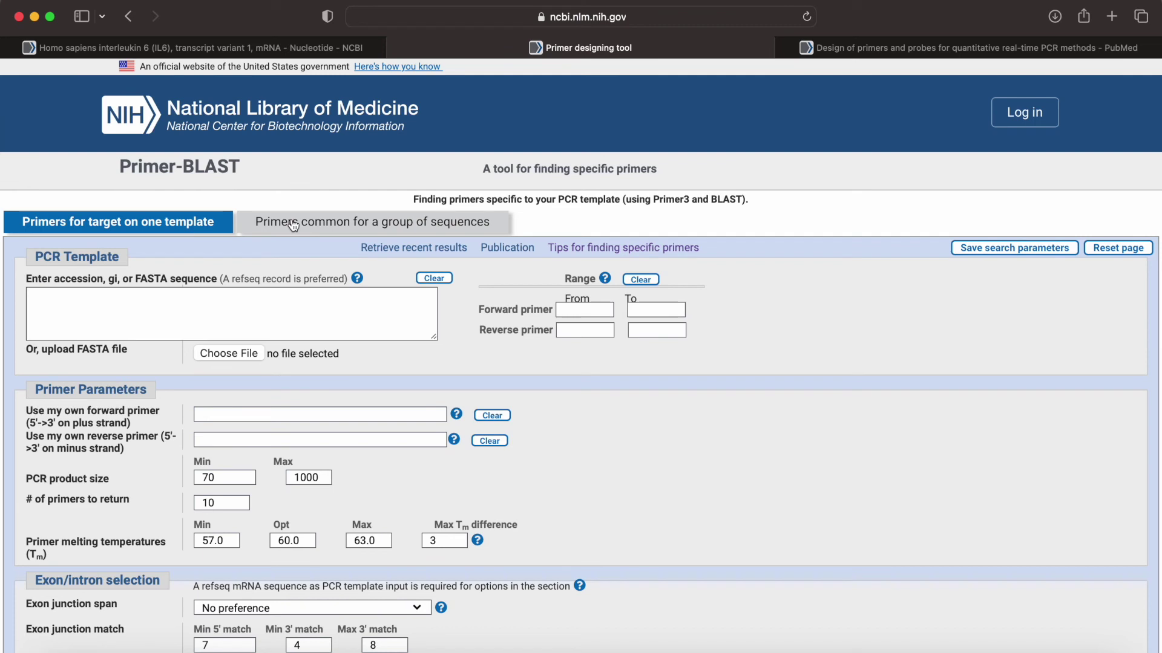
pyautogui.click(323, 224)
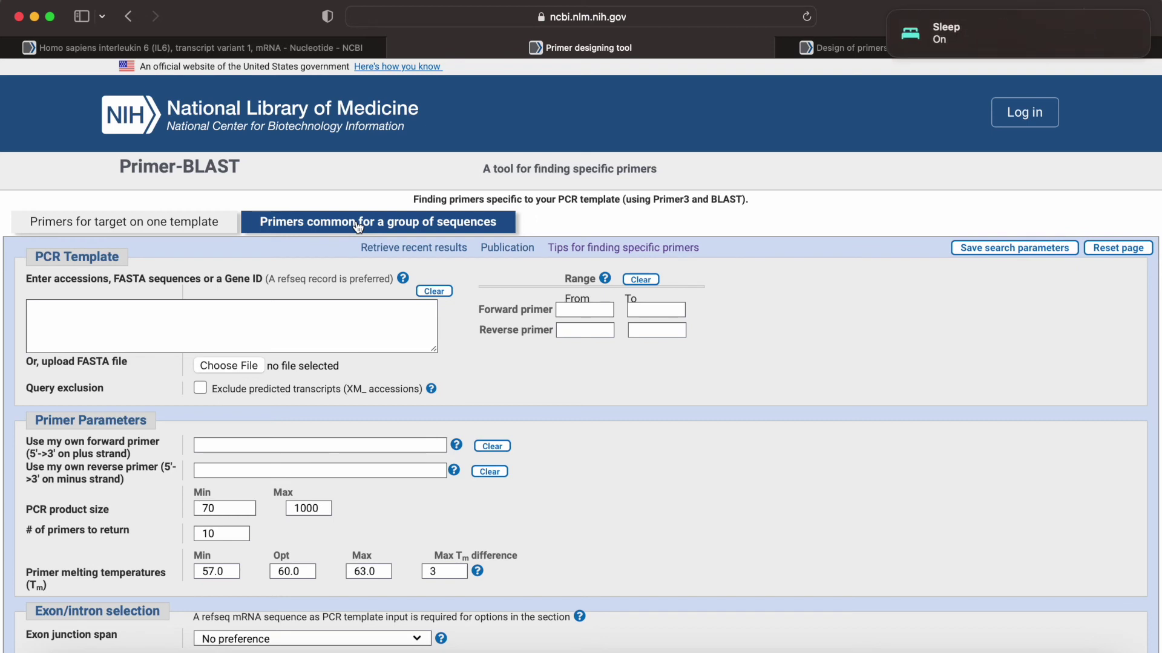
pyautogui.moveTo(911, 34)
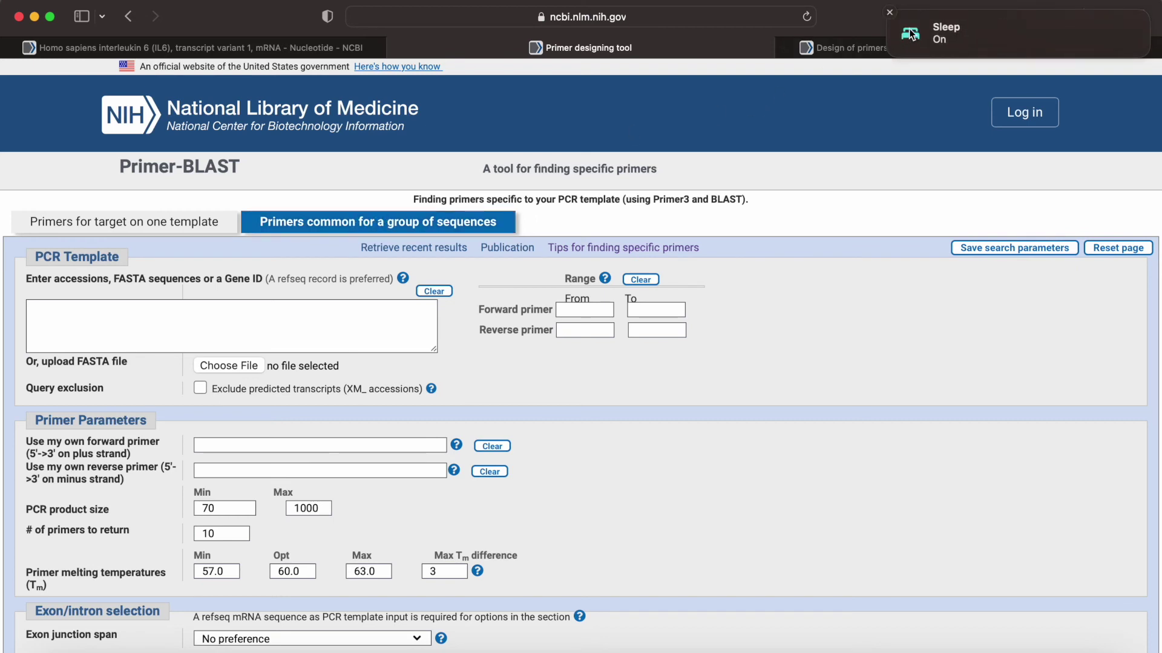
pyautogui.click(889, 13)
# Step: Enter the accessions NM_000600.5 and NM_000600.2 on separate lines as the PCR templates
pyautogui.click(137, 319)
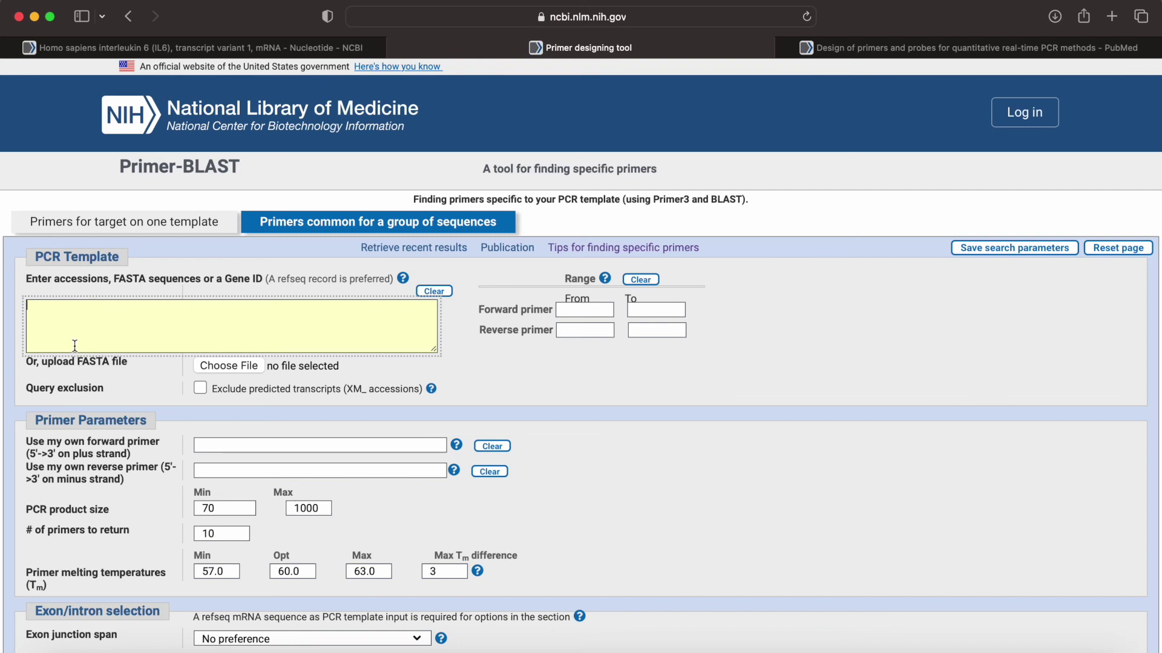
pyautogui.write('NM_000600.5')
pyautogui.press('Return')
pyautogui.write('NM_000600.5')
pyautogui.press('BackSpace')
pyautogui.write('2')
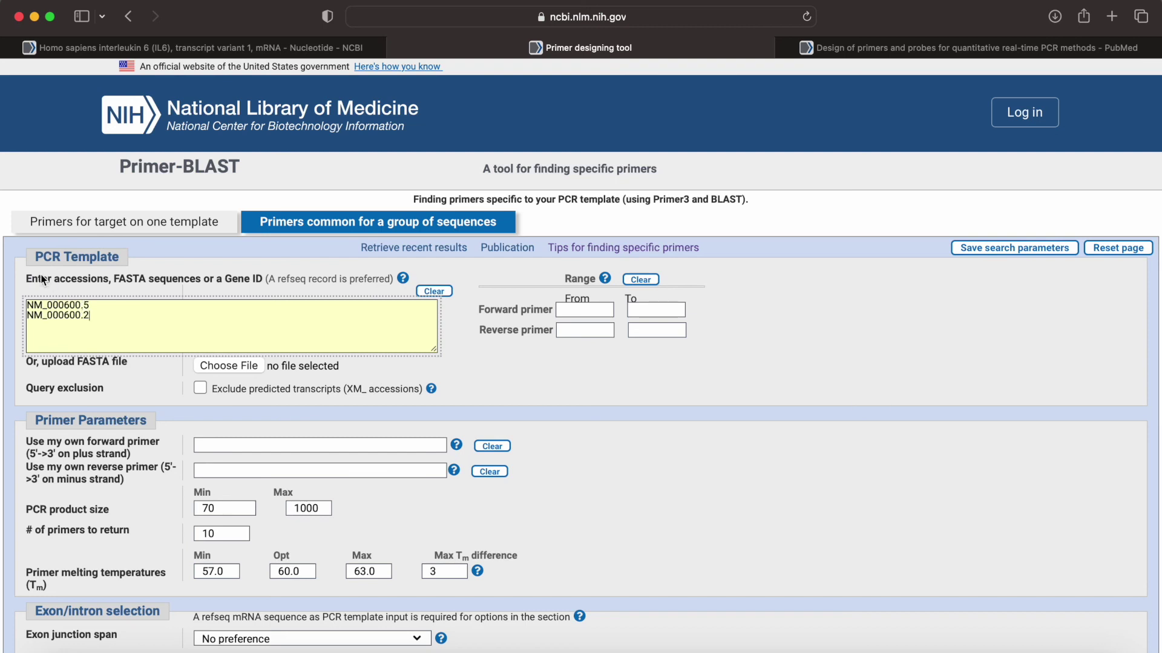
pyautogui.click(71, 351)
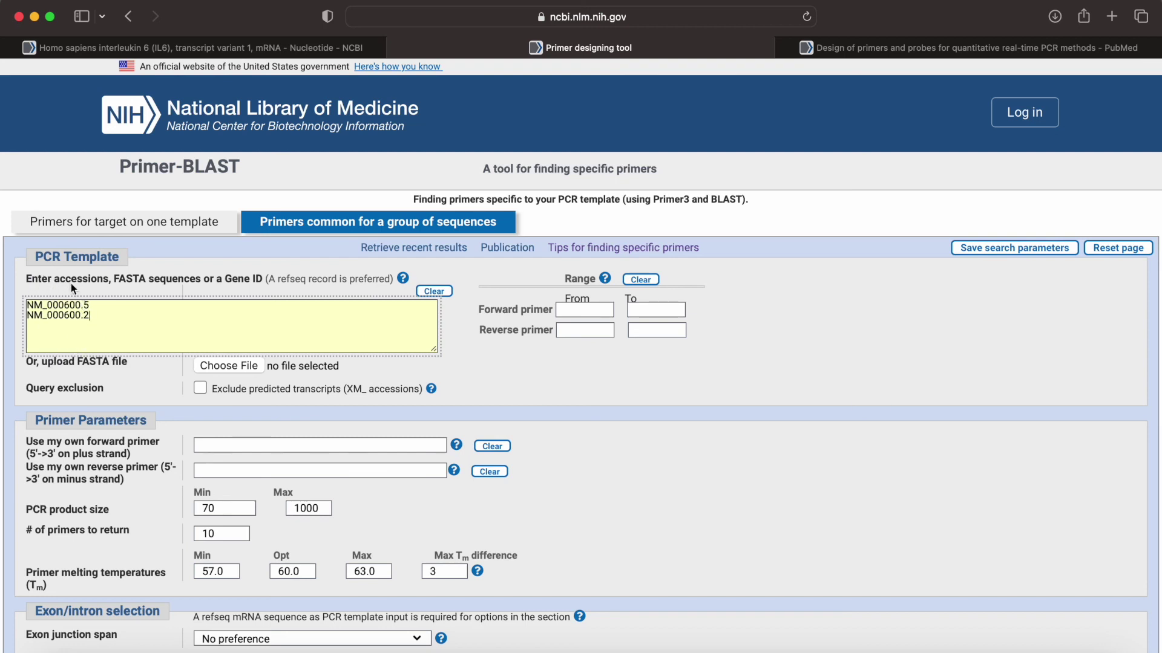